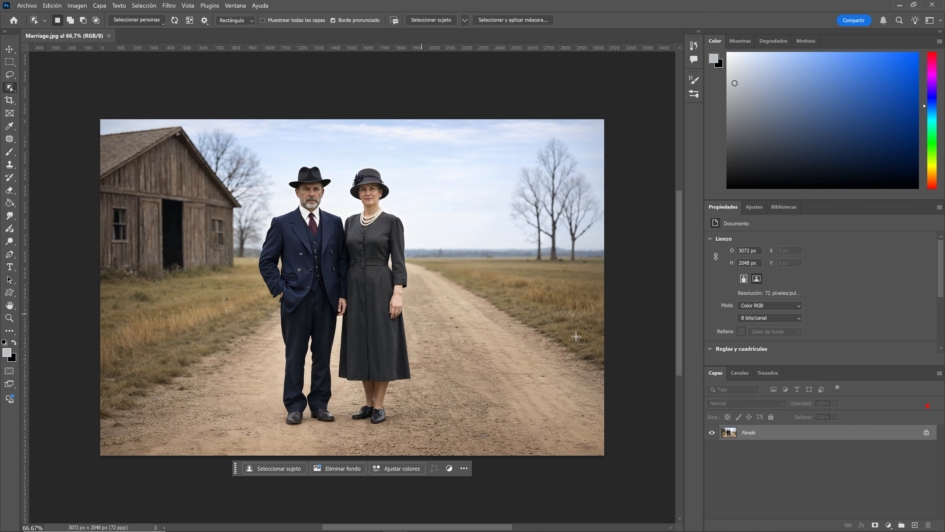
Unlock the background layer and select the man with the Object Selection tool.
click(927, 434)
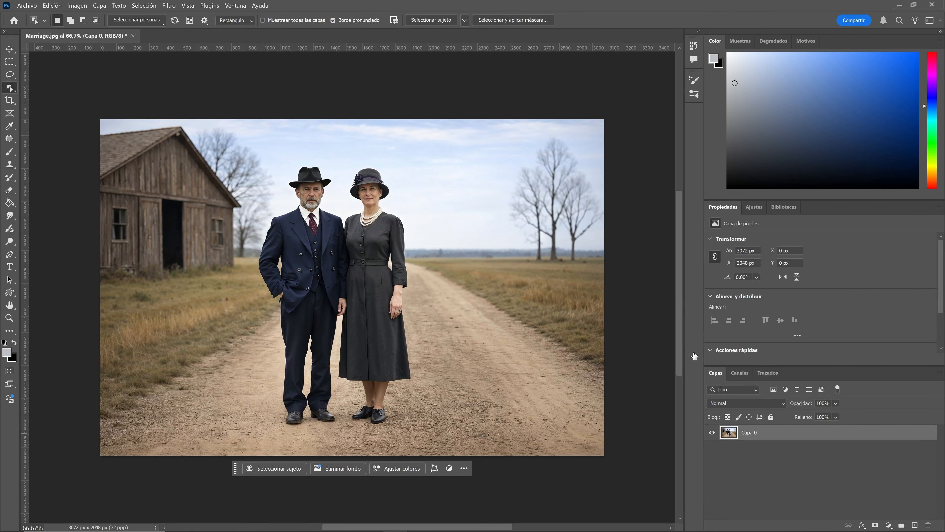
right_click(12, 88)
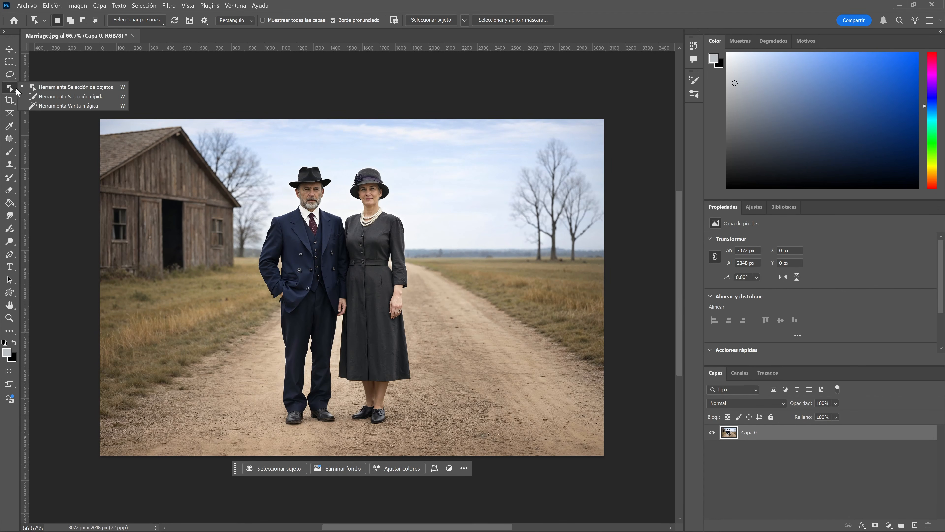
click(95, 88)
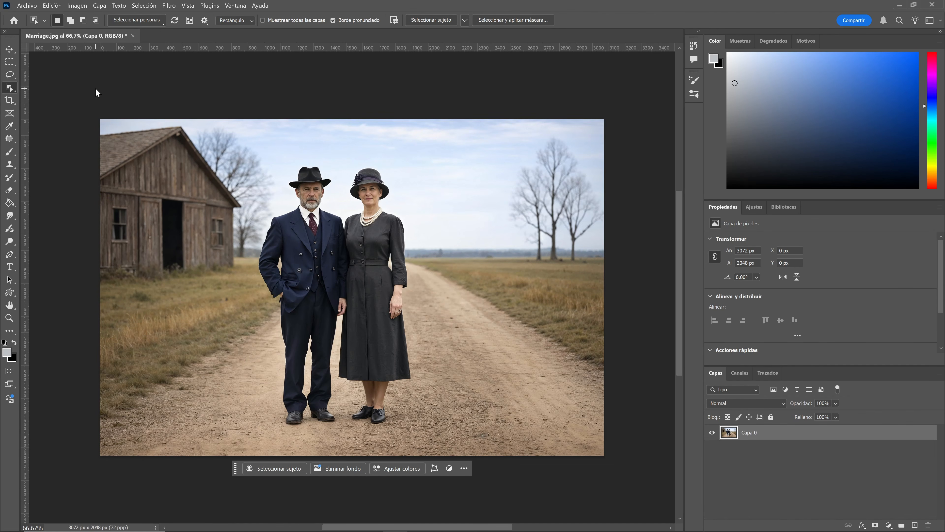
click(308, 201)
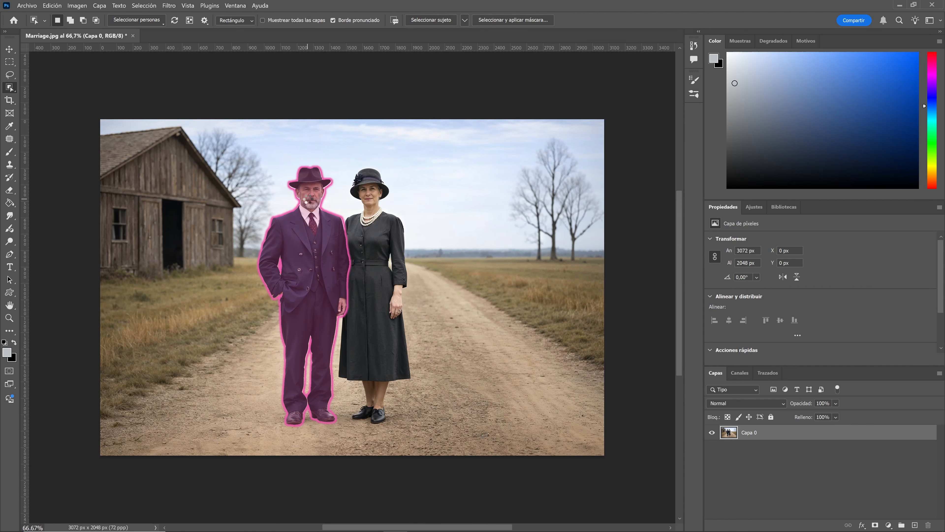
key(alt)
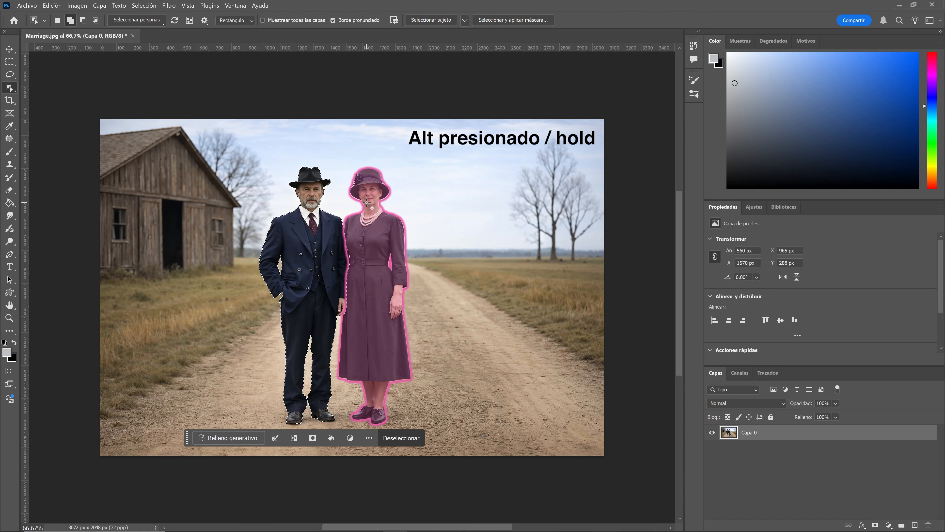
Add the woman to the selection and mask out the background with a layer mask.
alt+click(367, 203)
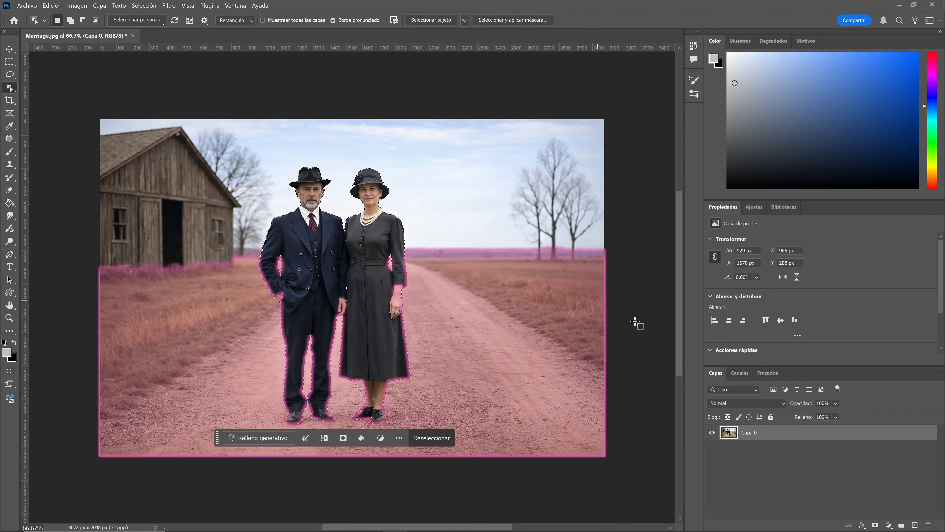
click(875, 524)
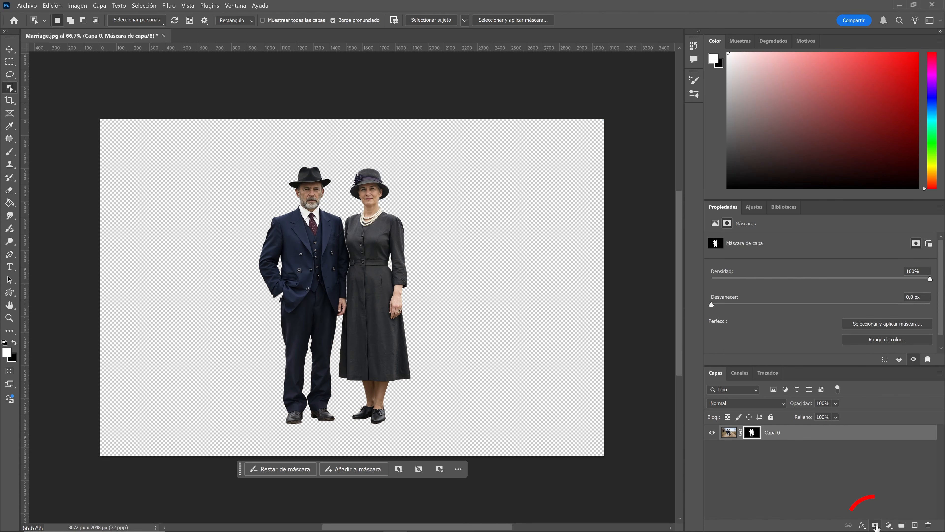
Paint on the layer mask with the Brush along the woman's edge beside the man to clean the fringe.
key(ctrl+plus)
key(ctrl+plus)
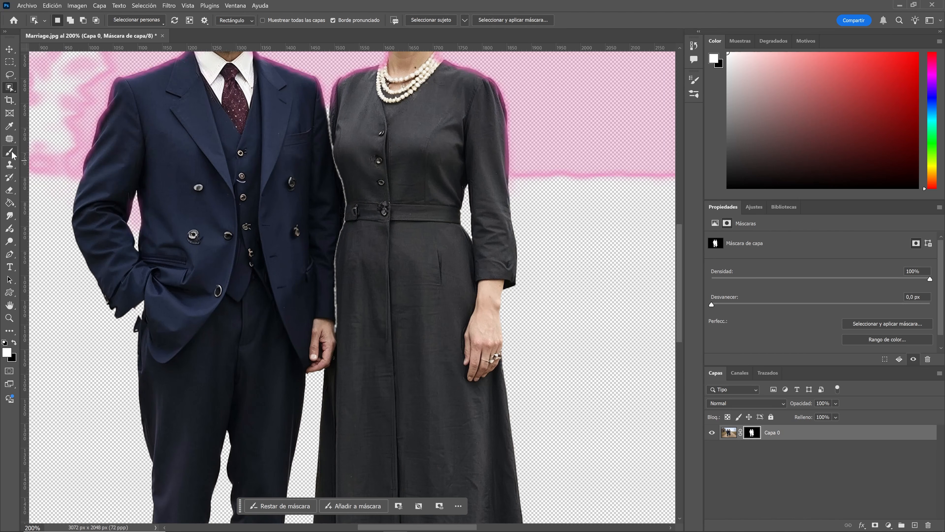
click(9, 152)
click(60, 151)
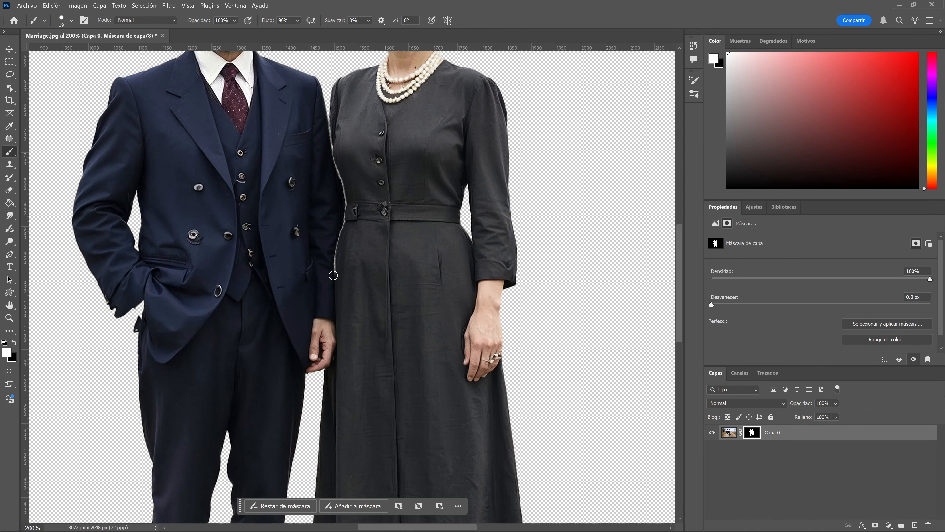
key(ctrl+plus)
key(ctrl+plus)
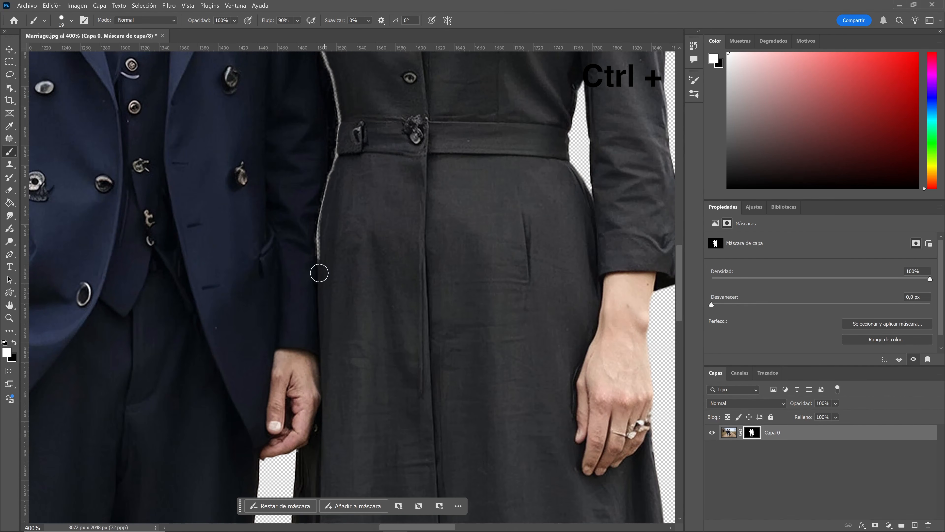
drag(319, 273, 339, 149)
key(space)
drag(346, 180, 358, 303)
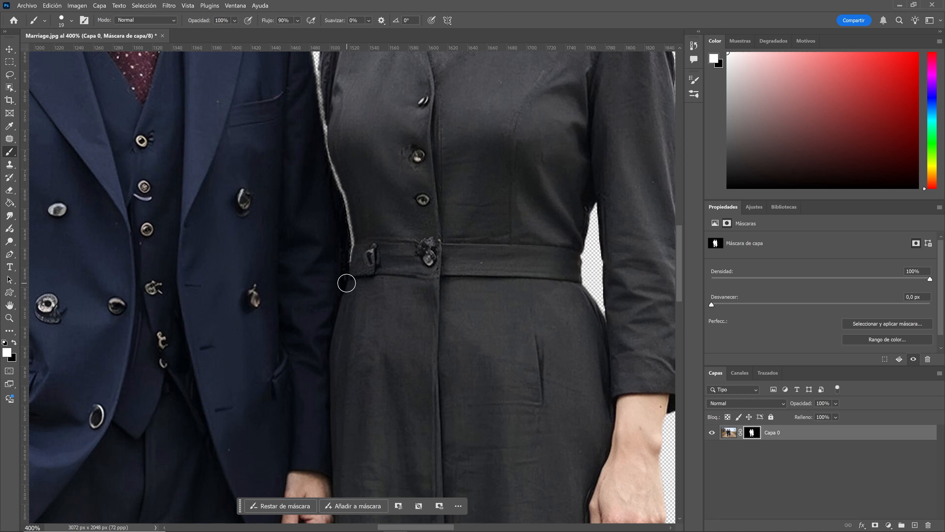
drag(382, 210, 386, 340)
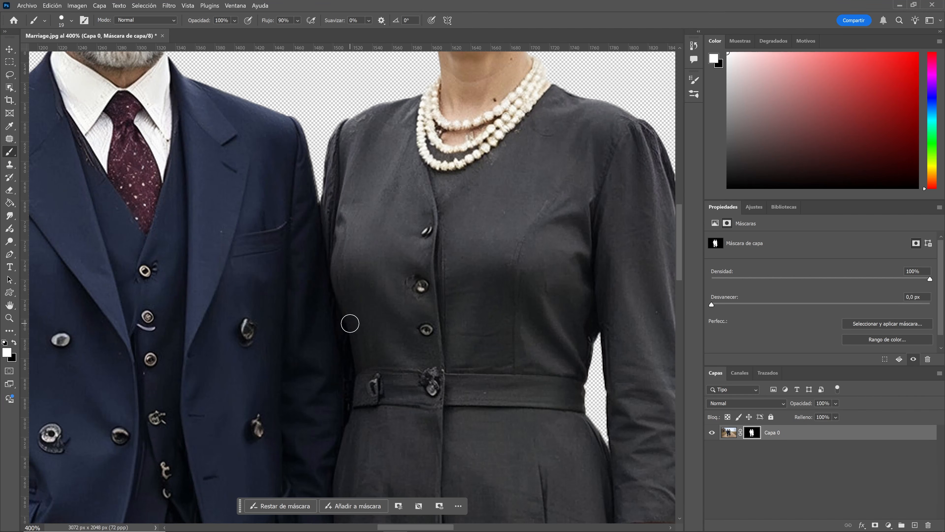
Paint on the mask between the woman's shoes to clean up the edge.
scroll(347, 323, down, 3)
scroll(431, 319, down, 5)
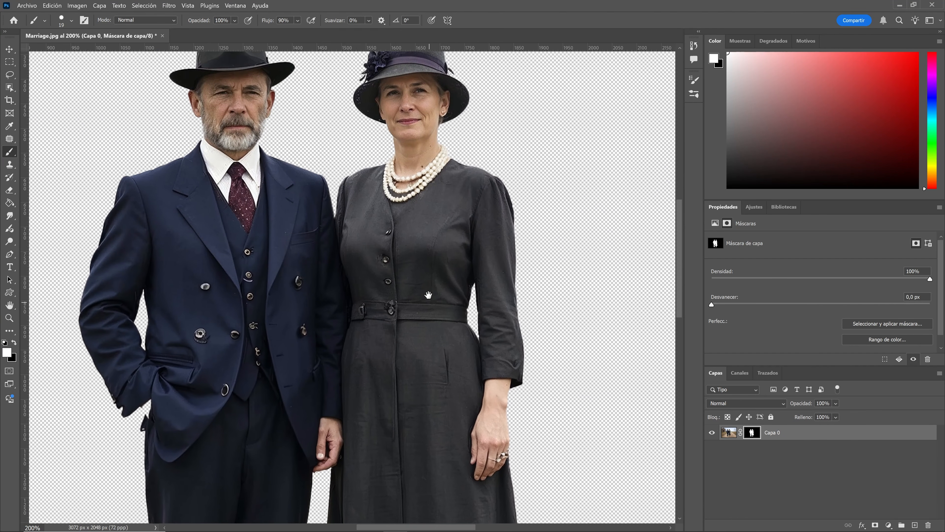
scroll(427, 317, down, 5)
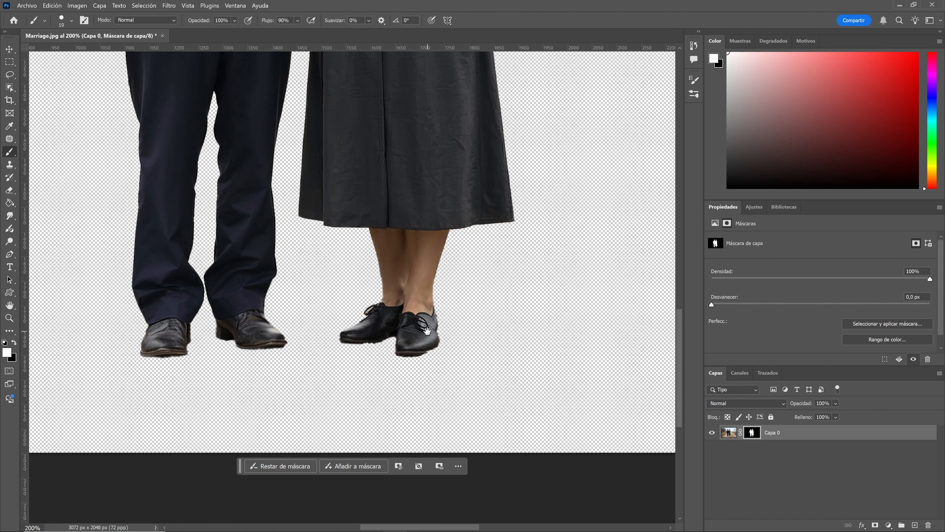
key(ctrl+plus)
key(ctrl+plus)
drag(428, 332, 378, 284)
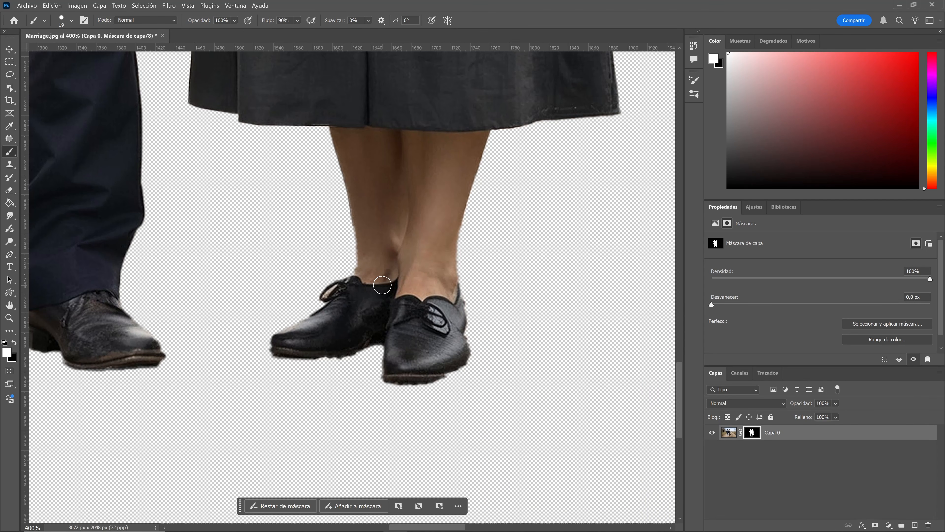
key(ctrl+minus)
key(ctrl+minus)
key(ctrl+minus)
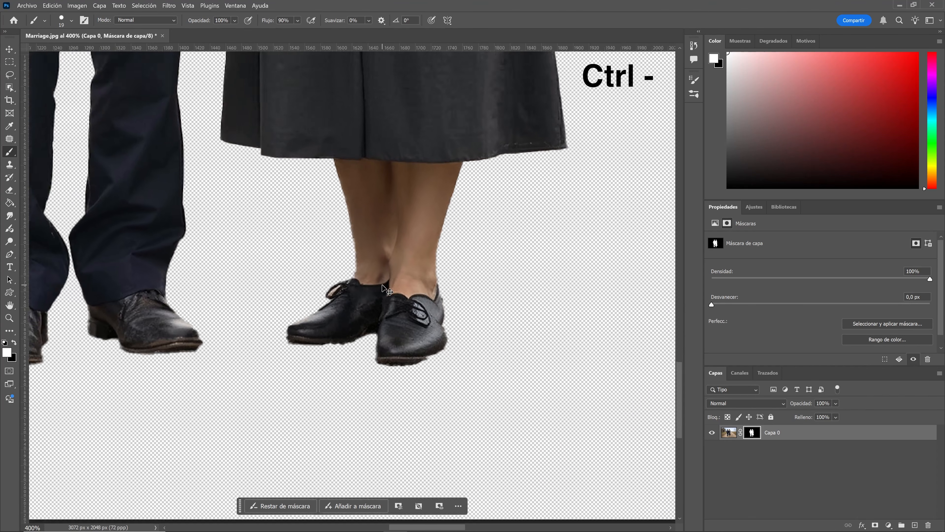
key(ctrl+minus)
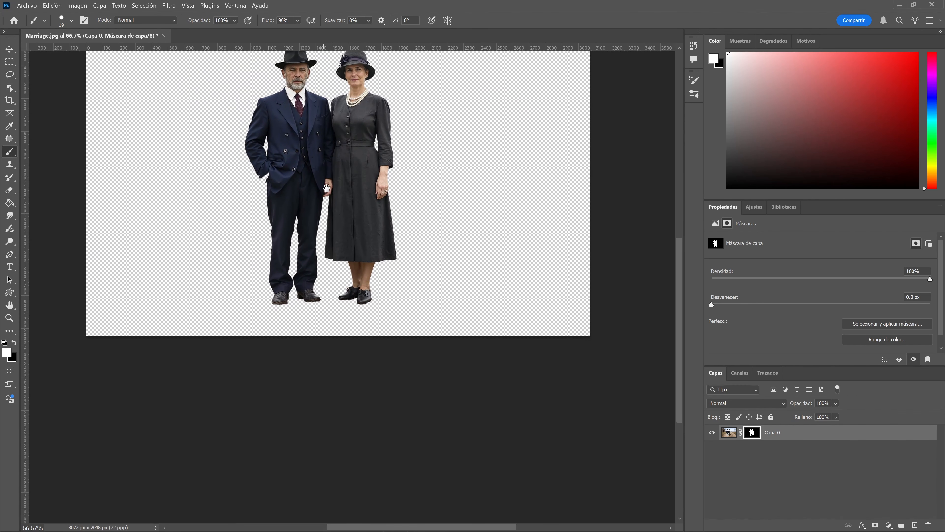
key(ctrl+plus)
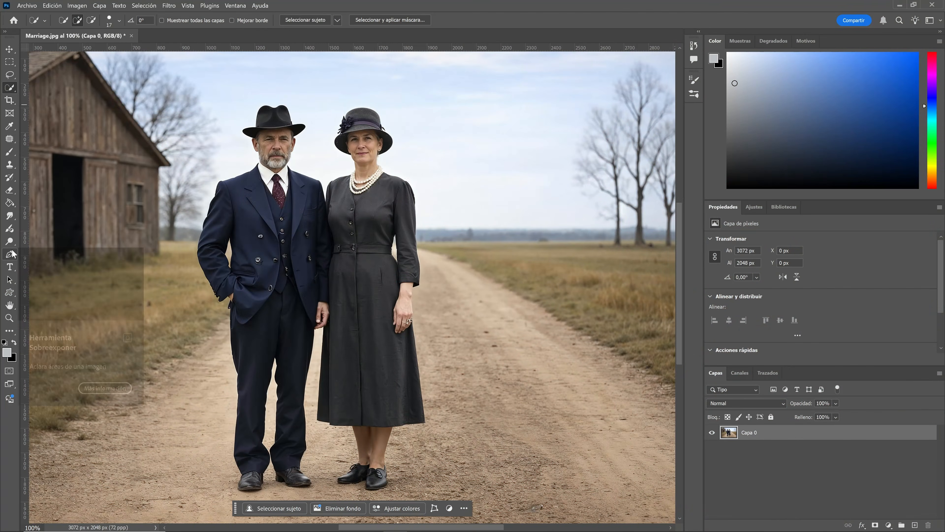
Start a Pen tool path along the woman's side where she meets the man.
click(12, 254)
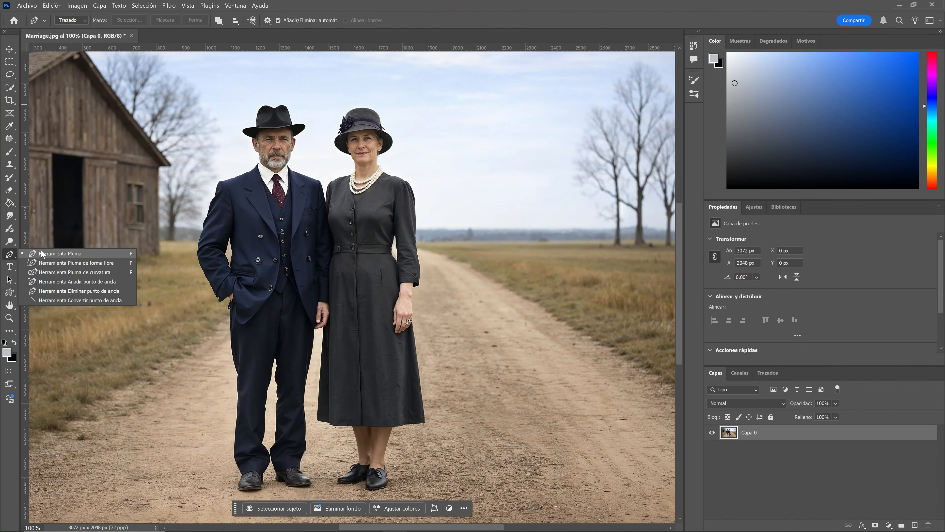
click(60, 255)
key(ctrl+plus)
key(ctrl+plus)
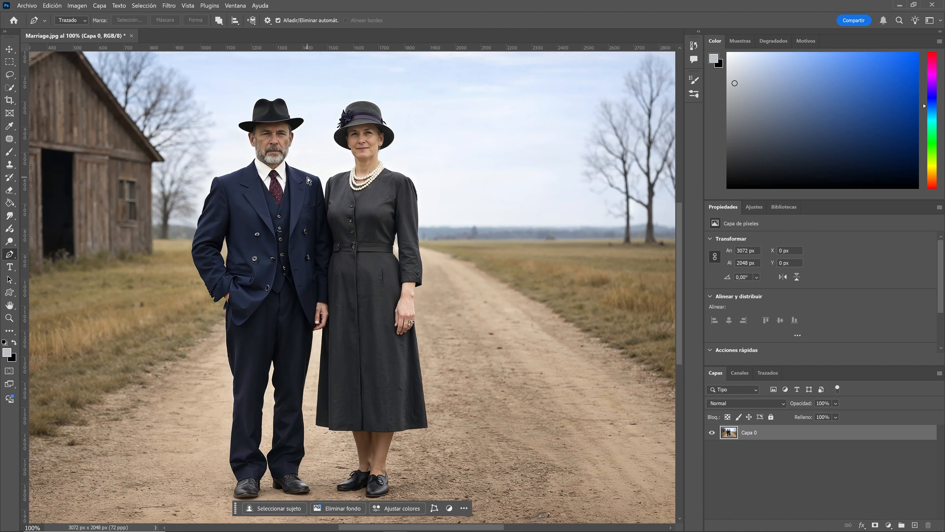
key(ctrl+plus)
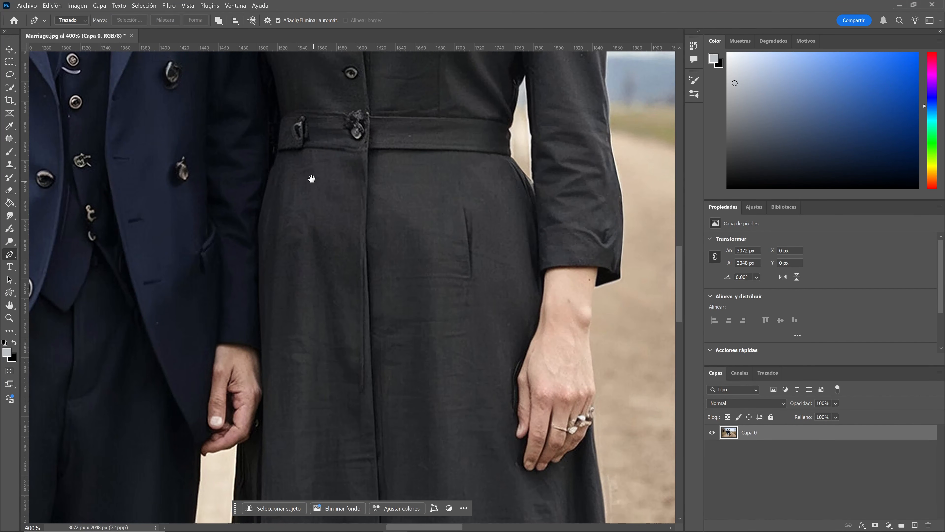
drag(313, 180, 385, 367)
drag(328, 161, 321, 232)
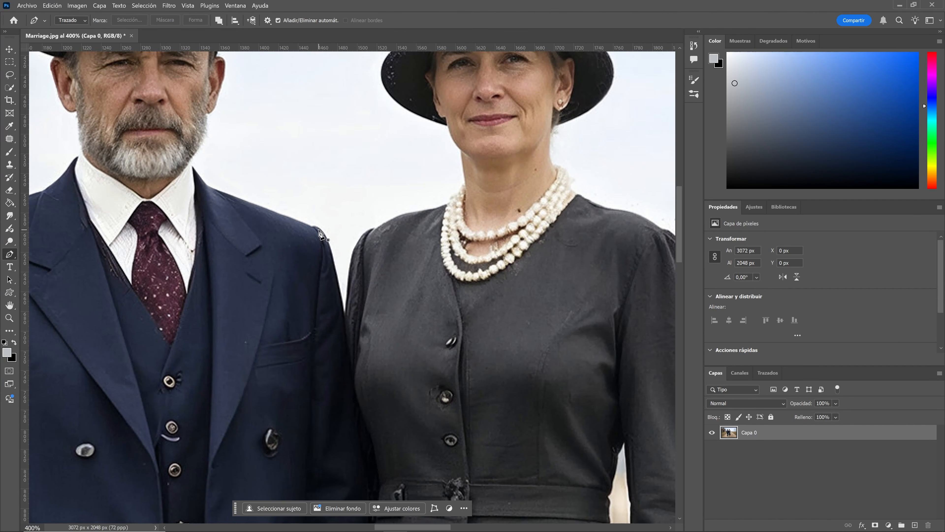
key(ctrl+plus)
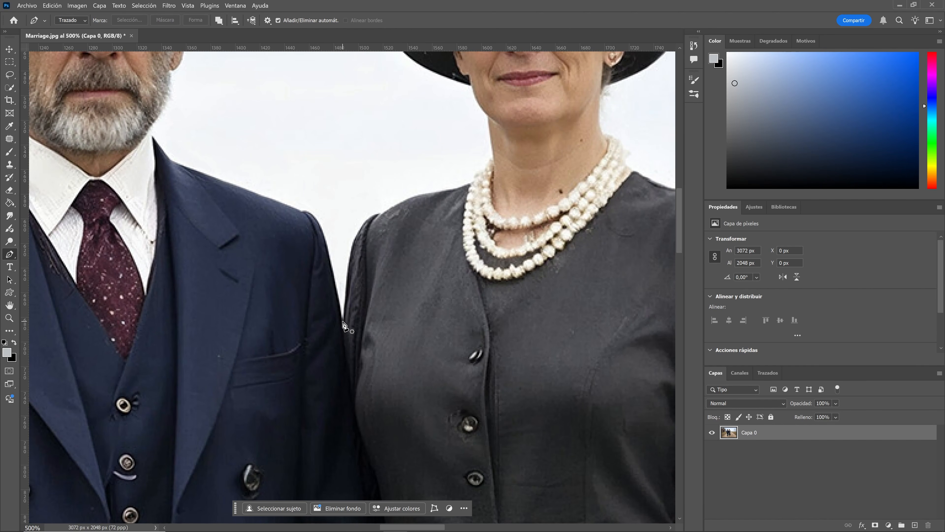
click(342, 321)
click(351, 260)
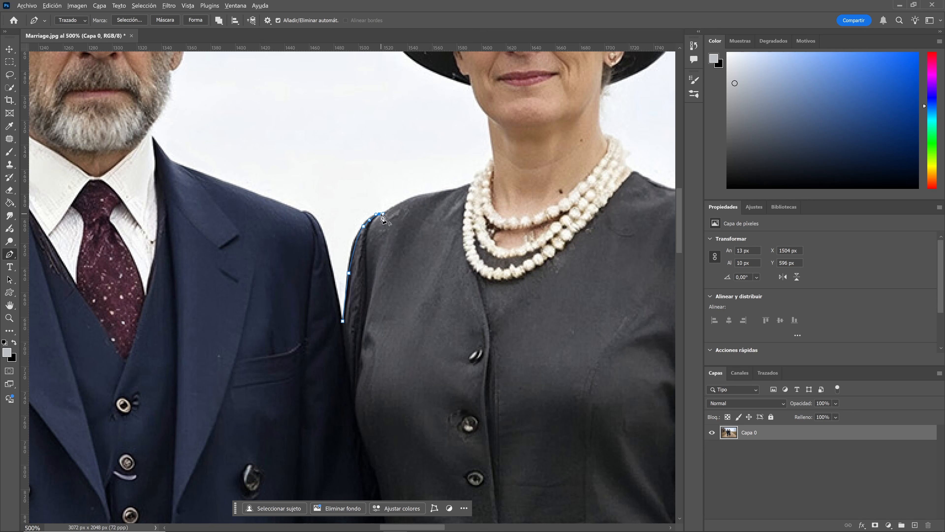
Continue the path up the woman's shoulder and neck and around her hat.
drag(399, 206, 319, 244)
scroll(391, 223, up, 2)
drag(348, 203, 345, 180)
drag(268, 183, 265, 144)
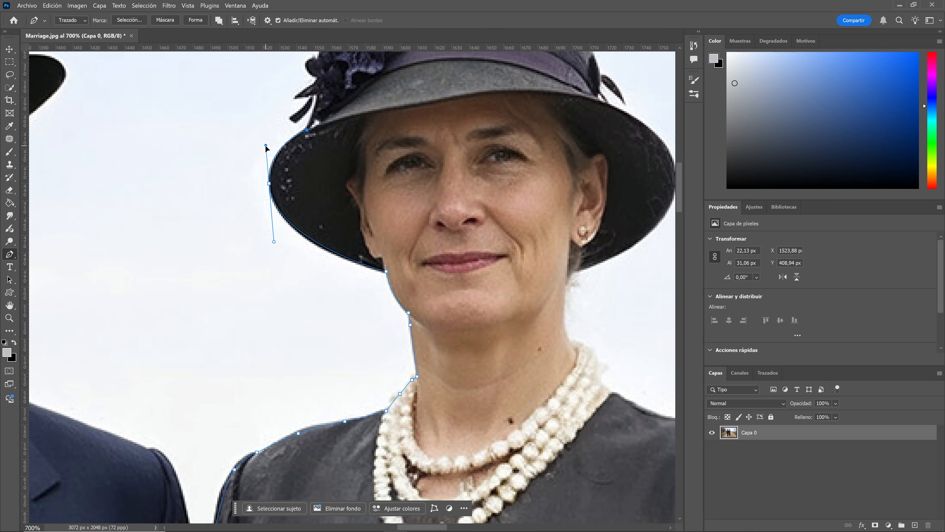
click(318, 185)
click(321, 152)
drag(327, 130, 330, 126)
drag(338, 142, 342, 148)
drag(443, 122, 481, 123)
drag(551, 164, 560, 186)
drag(534, 281, 531, 316)
click(426, 370)
drag(401, 288, 403, 293)
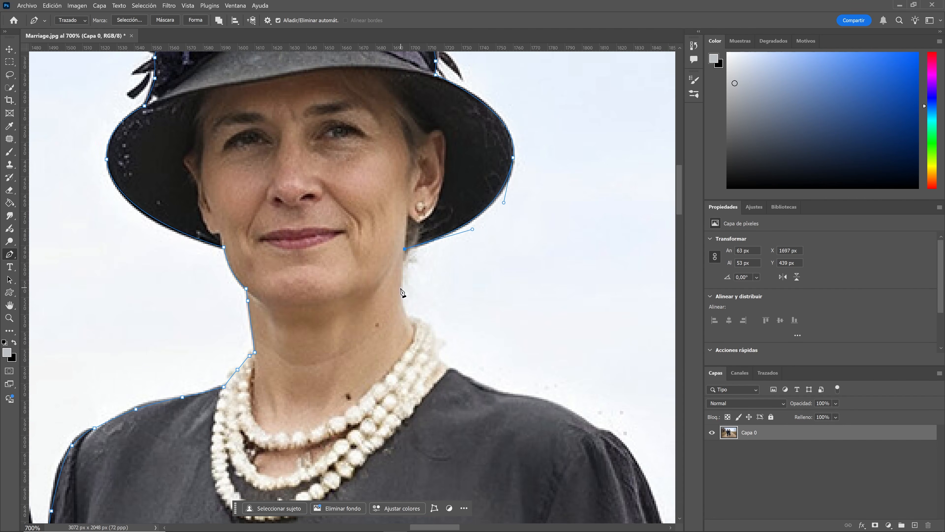
Trace the woman's far shoulder, arm and hand with the path.
click(408, 316)
drag(470, 340, 479, 343)
drag(519, 367, 521, 370)
drag(426, 205, 428, 230)
click(462, 275)
click(413, 298)
mouse_move(468, 200)
mouse_down()
mouse_move(467, 224)
mouse_move(416, 86)
mouse_up()
drag(417, 291, 416, 321)
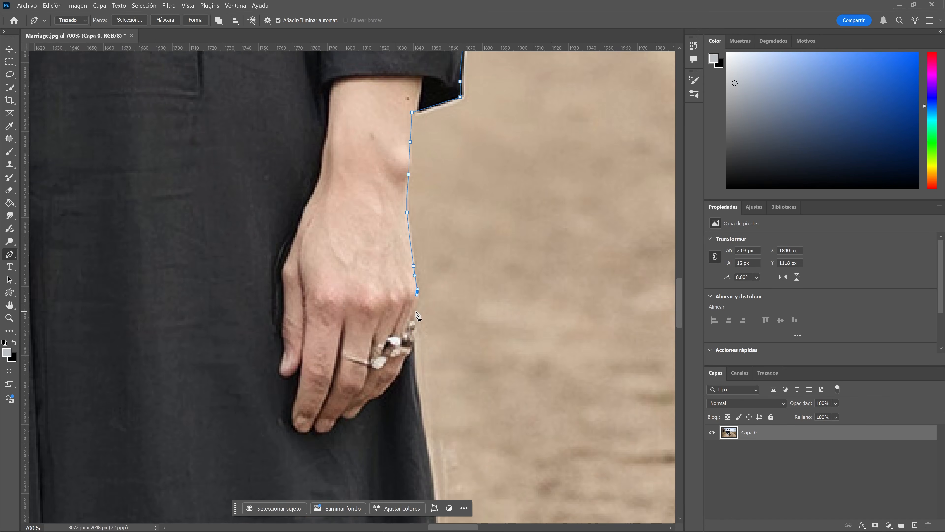
Continue the path down her dress and leg and around her right shoe.
drag(418, 90, 423, 147)
drag(477, 274, 544, 263)
click(519, 337)
drag(419, 199, 411, 216)
drag(402, 266, 404, 287)
drag(406, 326, 413, 347)
drag(428, 335, 430, 235)
drag(422, 289, 422, 297)
drag(417, 318, 411, 330)
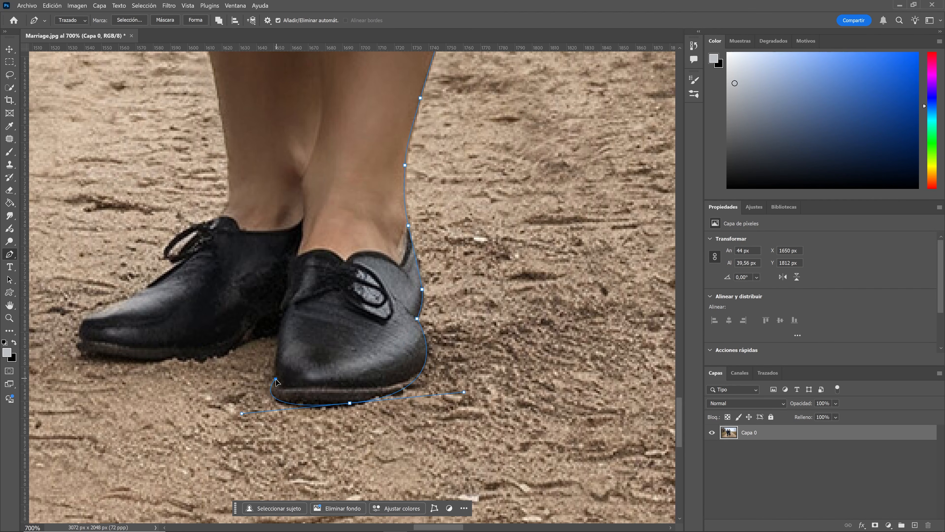
Trace around the woman's shoes and up the gap between her dress and the man's trousers.
drag(275, 379, 395, 337)
click(204, 355)
click(340, 355)
click(498, 272)
click(342, 261)
click(251, 232)
drag(373, 385, 373, 367)
drag(385, 230, 387, 211)
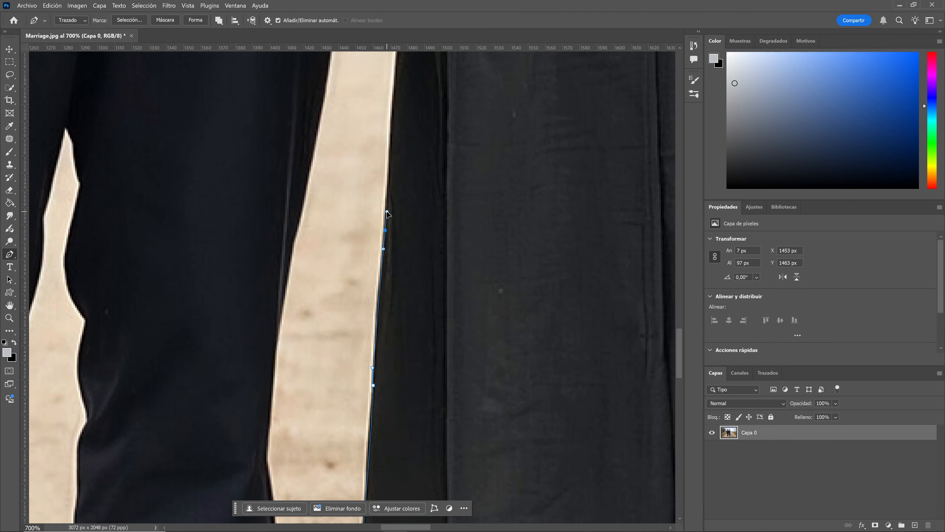
Continue the path down the man's trouser leg and around his right shoe.
click(365, 298)
click(369, 186)
click(302, 226)
click(356, 190)
click(341, 190)
click(333, 249)
click(420, 401)
drag(264, 358, 254, 352)
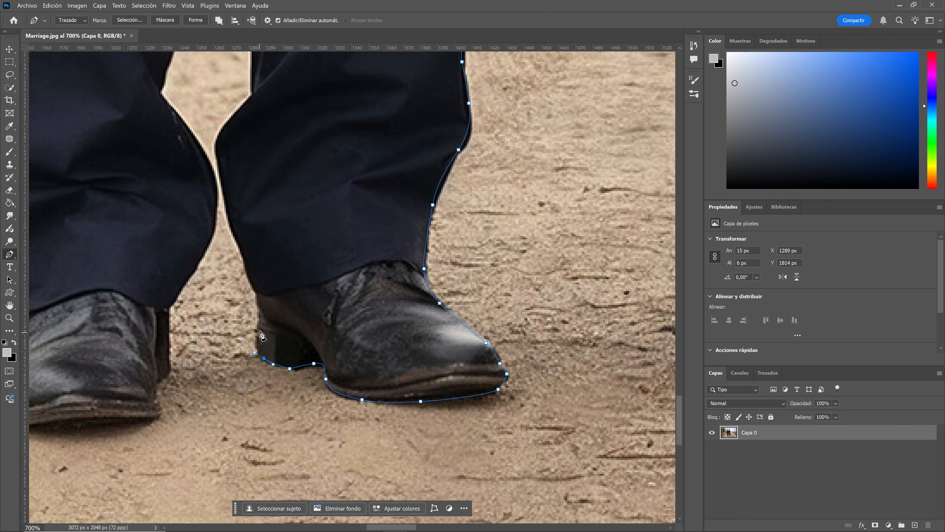
Trace the inner edges of the man's trouser legs with the path.
click(258, 323)
click(244, 258)
click(299, 336)
click(305, 284)
click(299, 240)
click(295, 117)
drag(337, 227, 342, 240)
drag(337, 255, 337, 262)
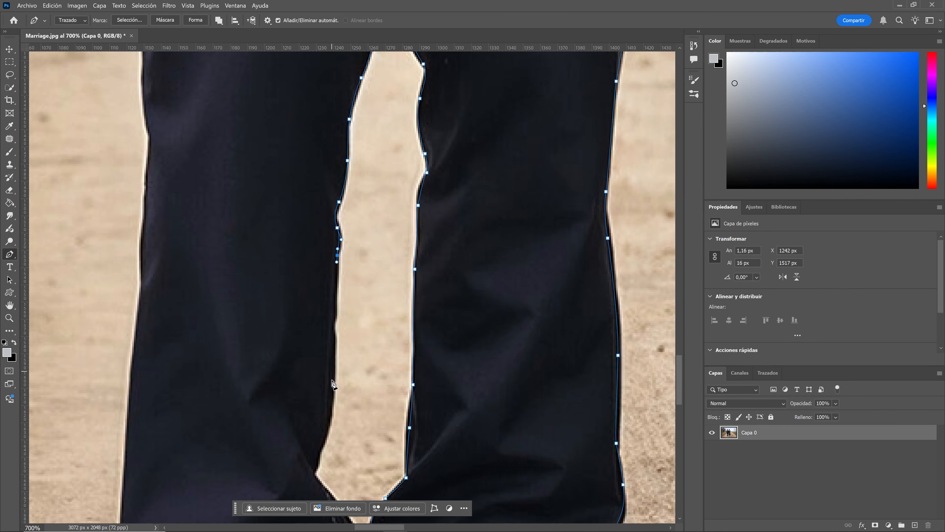
Trace around the man's left shoe and up his outer trouser leg.
click(332, 381)
click(304, 247)
click(190, 437)
click(158, 433)
click(179, 321)
click(131, 266)
click(250, 330)
drag(234, 289, 227, 265)
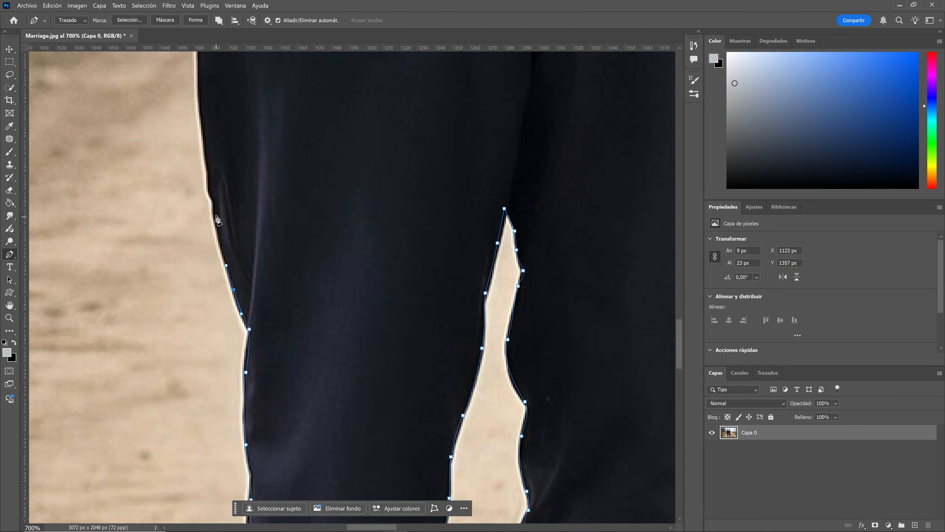
Continue the path up the outer side of the man's jacket.
click(215, 216)
click(280, 402)
click(281, 361)
click(285, 335)
drag(272, 337, 270, 337)
click(148, 186)
click(260, 184)
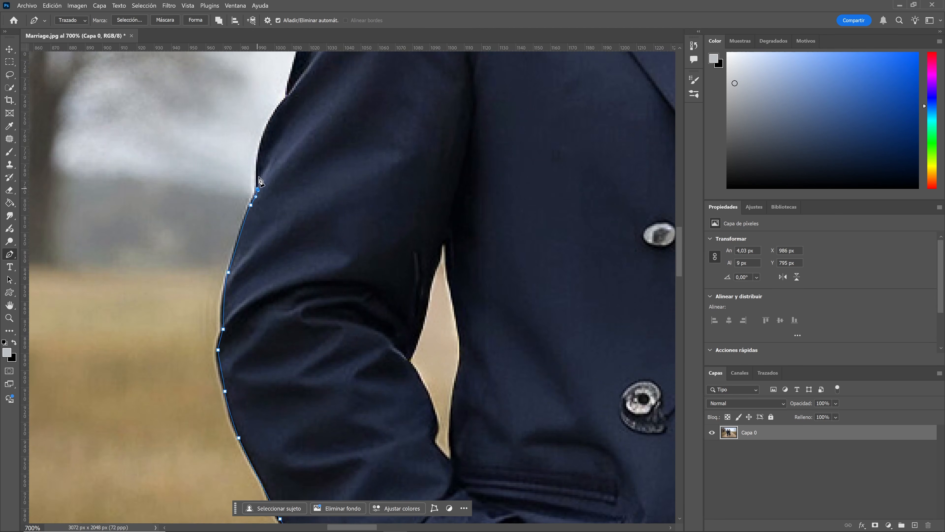
Trace the man's arm and shoulder up to his ear with the path.
drag(287, 265, 309, 262)
click(277, 338)
click(291, 281)
click(316, 233)
click(331, 216)
mouse_move(384, 112)
mouse_down()
mouse_move(432, 134)
mouse_move(305, 287)
mouse_up()
click(394, 242)
click(469, 184)
click(382, 278)
click(339, 215)
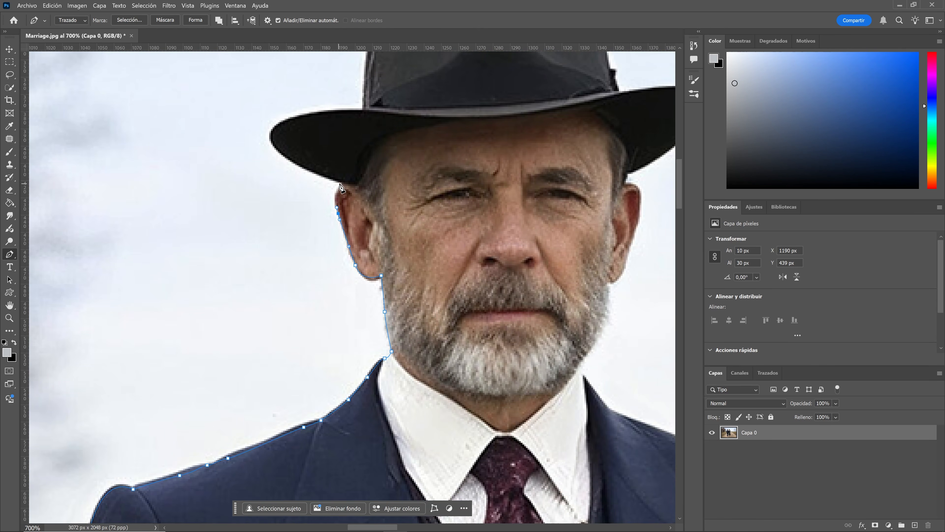
Trace the path over the man's hat, around his head and beard, and down his jacket to the woman's sleeve.
drag(310, 205, 311, 185)
click(361, 230)
mouse_move(416, 147)
mouse_down()
mouse_move(454, 146)
mouse_move(497, 162)
mouse_up()
drag(535, 143, 560, 144)
click(590, 208)
click(488, 252)
drag(573, 274, 574, 281)
click(497, 333)
click(469, 361)
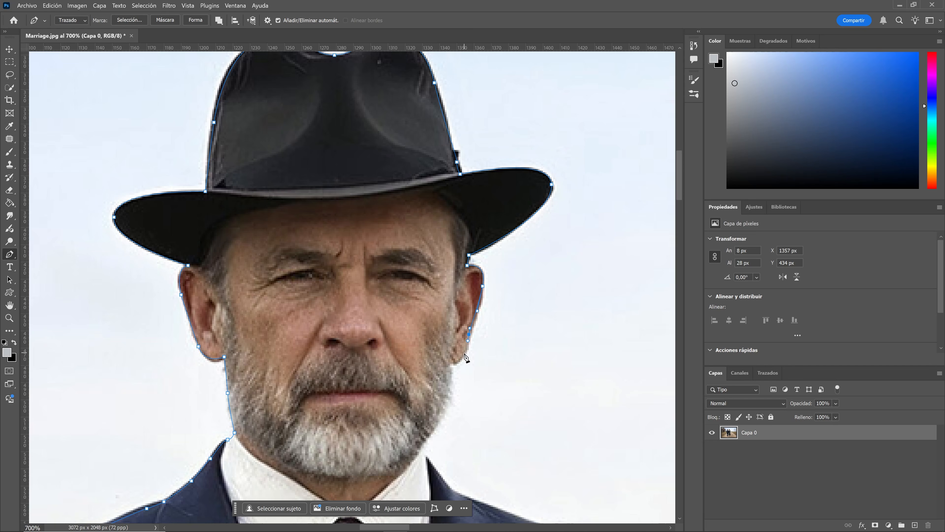
drag(225, 252, 239, 265)
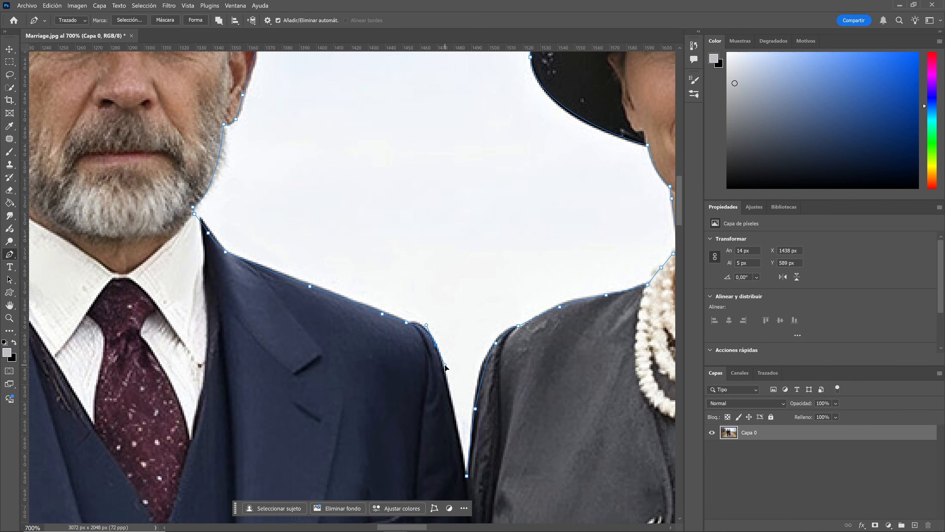
drag(466, 402, 416, 216)
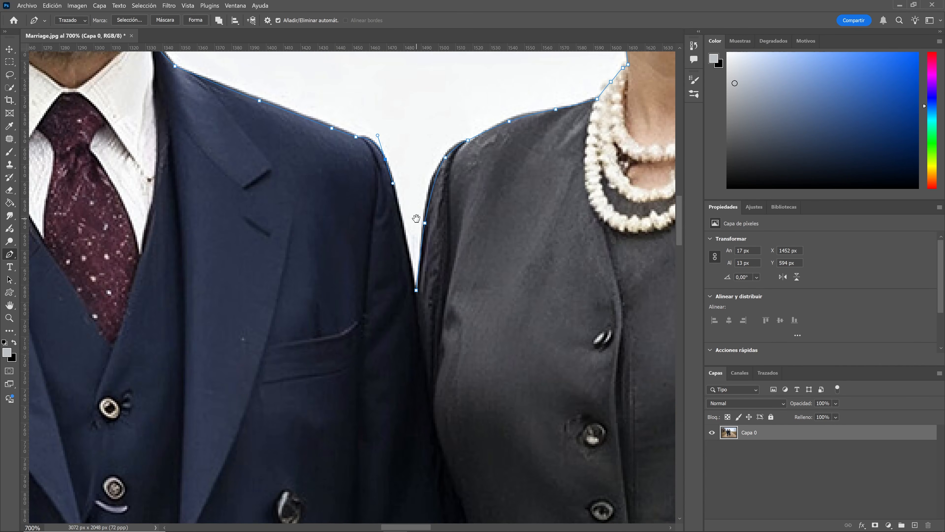
Convert the closed path into a selection with Make Selection.
right_click(417, 293)
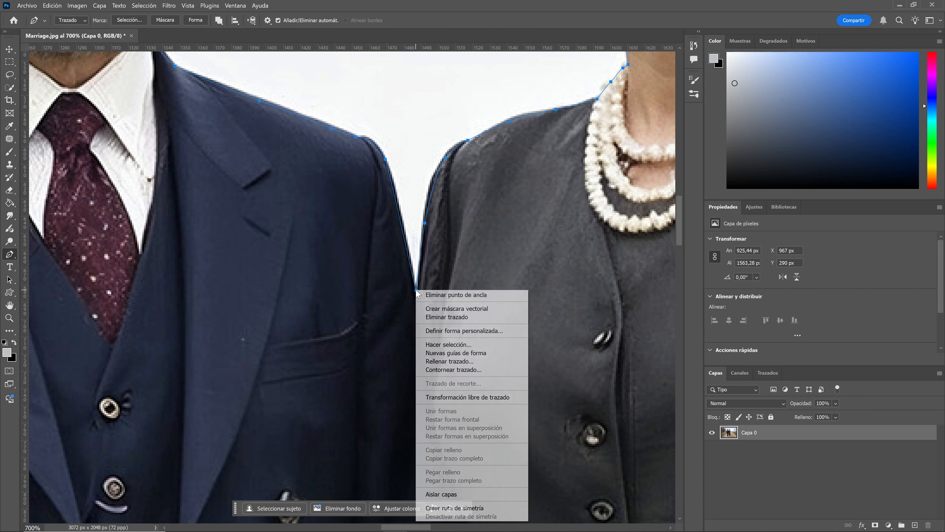
click(454, 344)
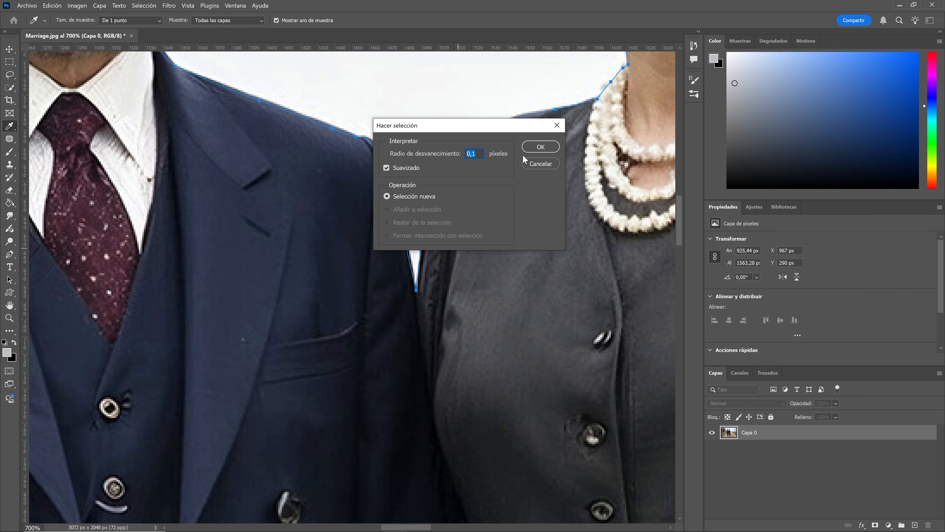
key(ctrl+minus)
click(539, 149)
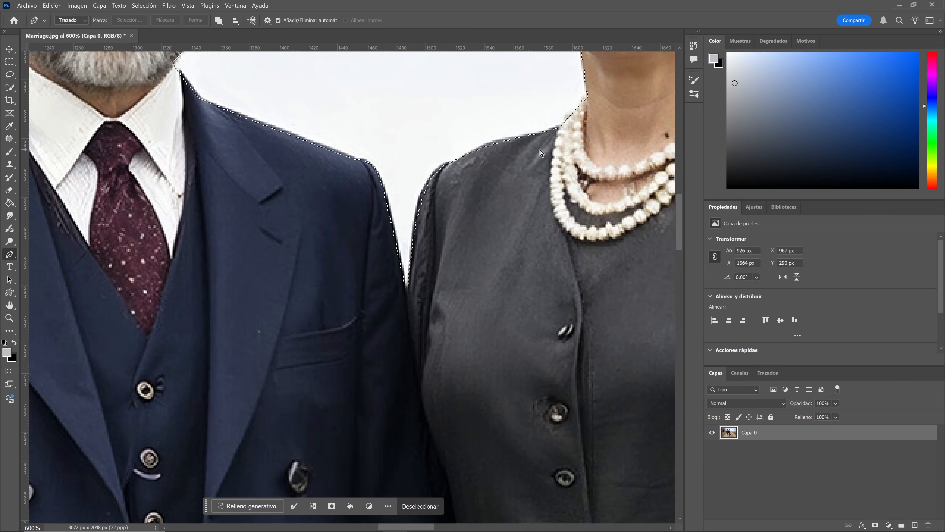
Add a layer mask to Capa 0 from the path selection.
key(ctrl+minus)
key(ctrl+minus)
key(ctrl+minus)
key(ctrl+minus)
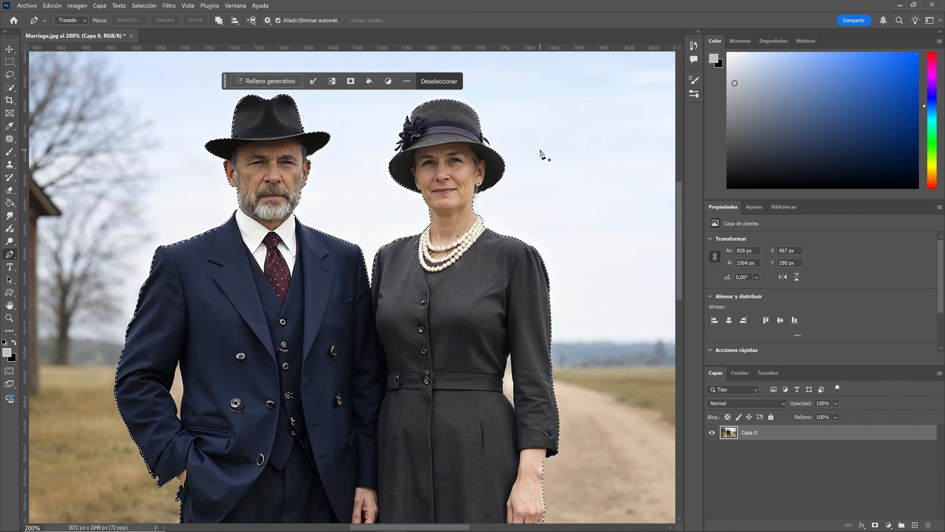
click(876, 526)
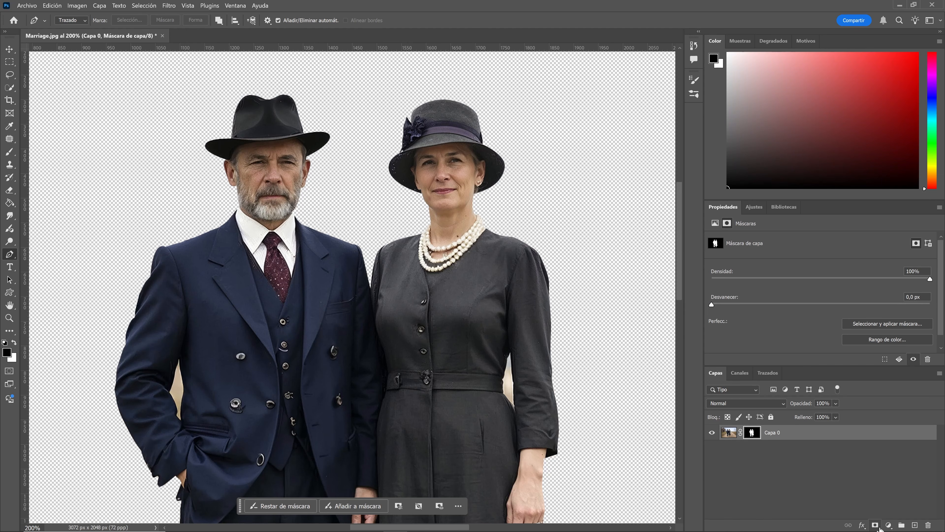
Duplicate the masked layer.
key(ctrl+minus)
key(ctrl+minus)
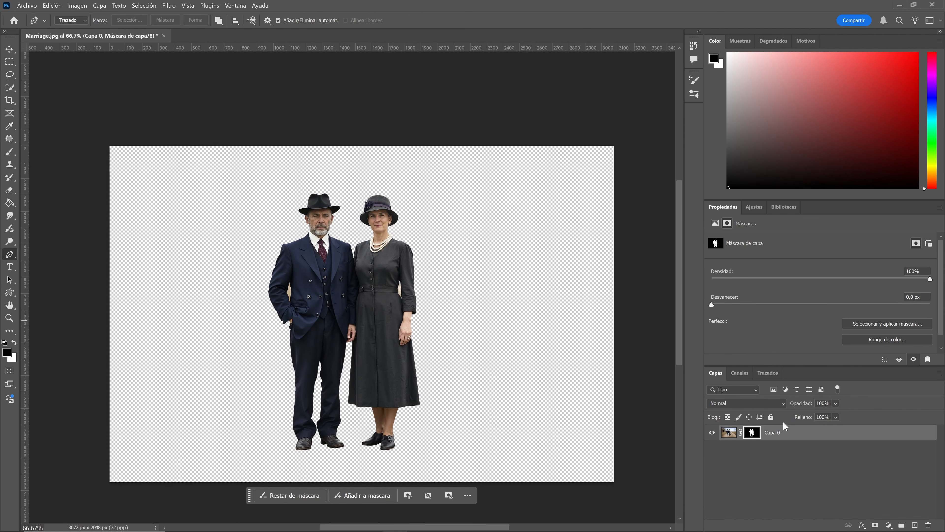
key(ctrl+j)
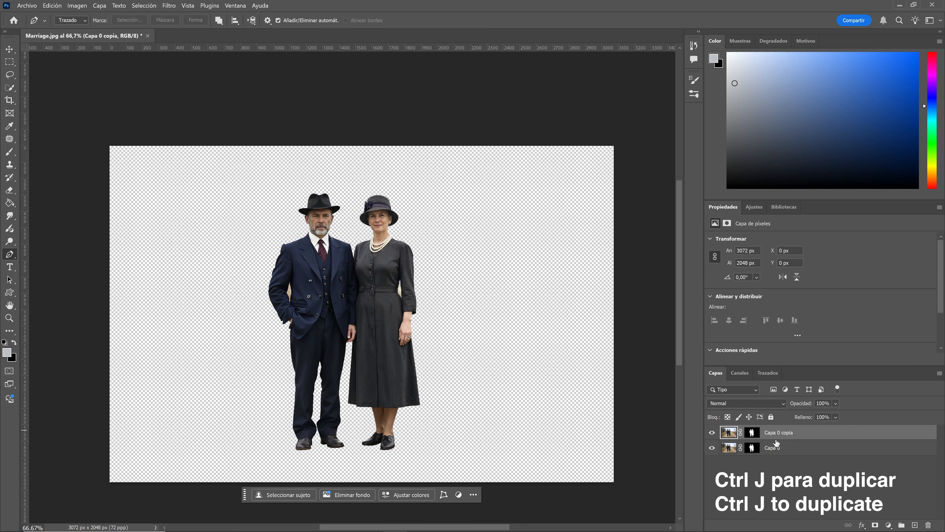
Delete the layer mask from the original Capa 0.
click(771, 447)
right_click(755, 450)
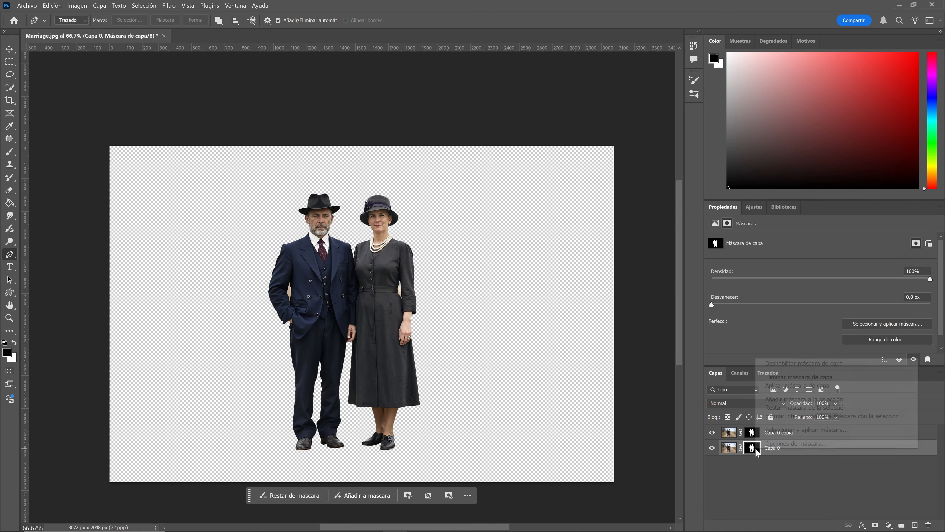
click(789, 377)
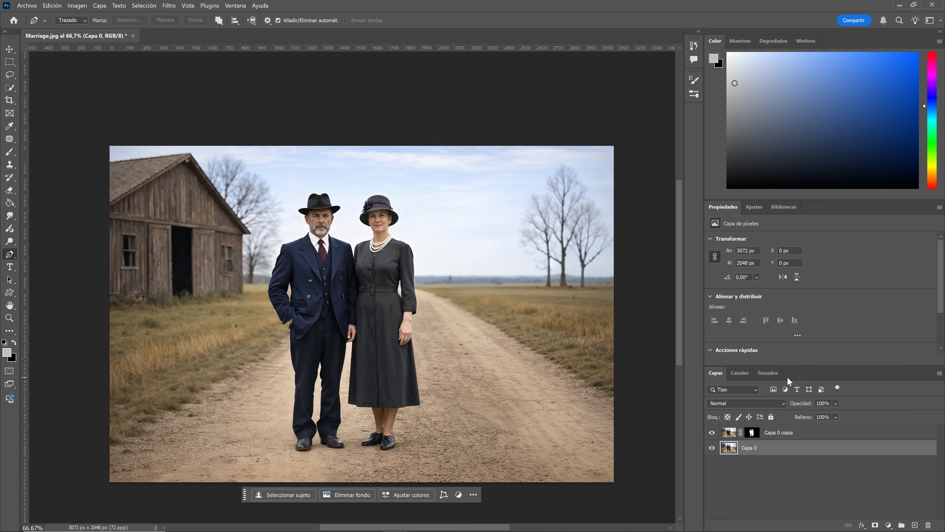
Load the copy's mask as a selection and expand the selection by 20 pixels.
ctrl+click(752, 432)
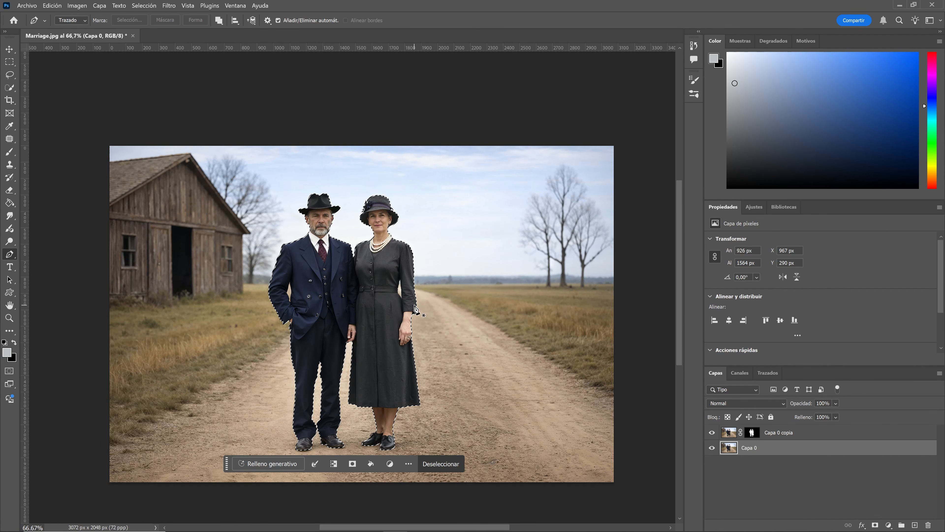
key(ctrl+plus)
key(ctrl+plus)
scroll(342, 263, up, 3)
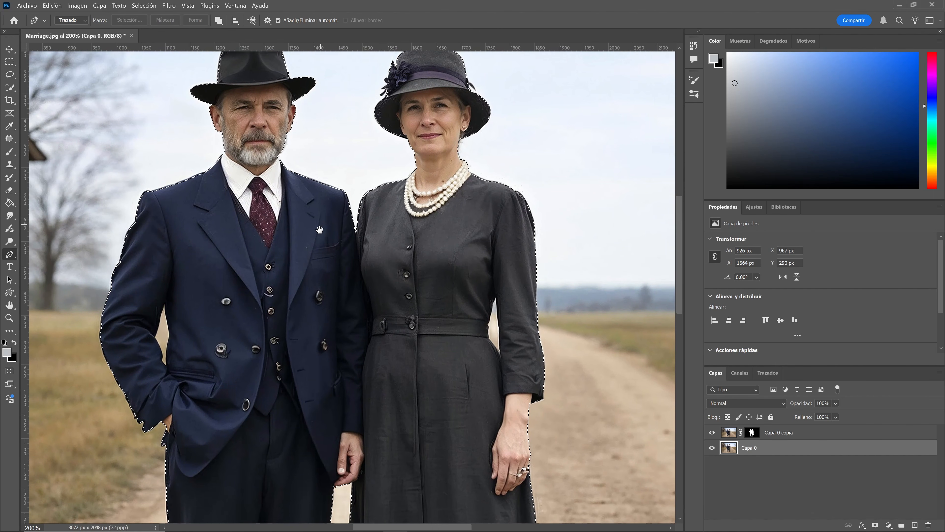
click(144, 5)
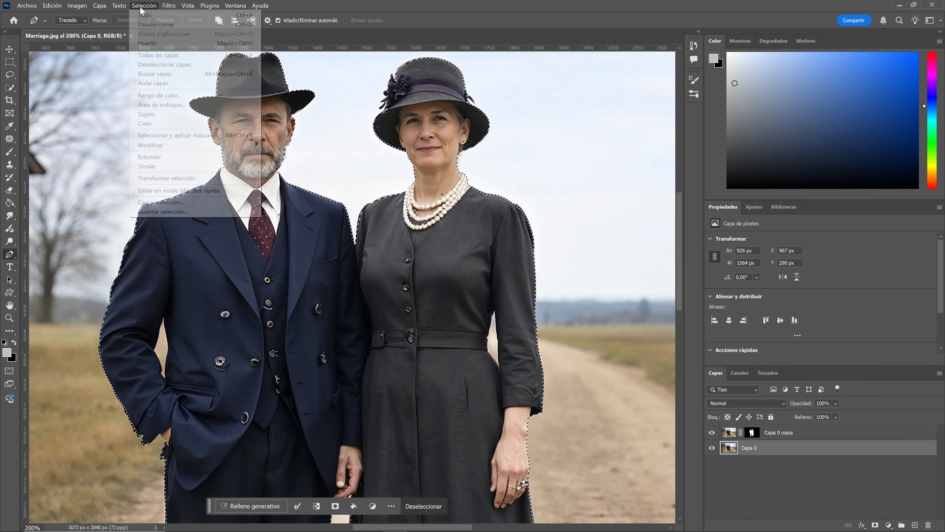
mouse_move(211, 147)
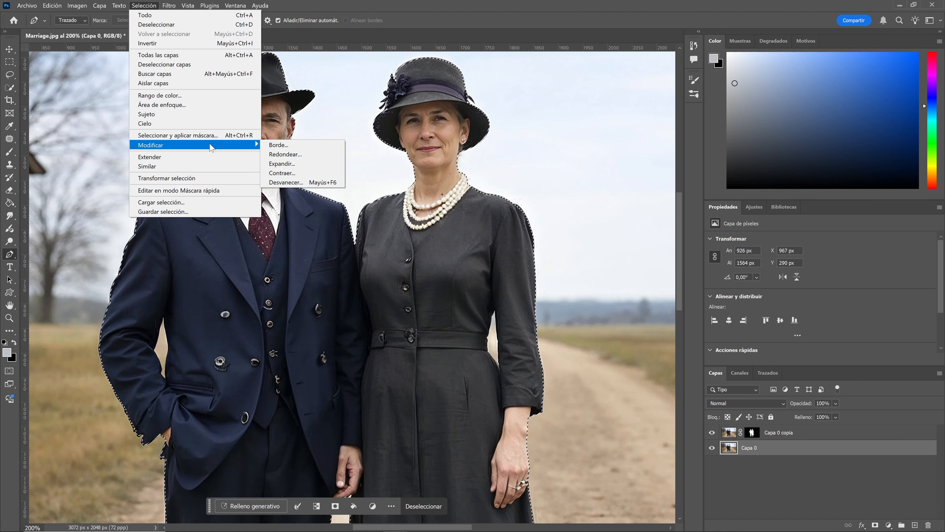
click(296, 166)
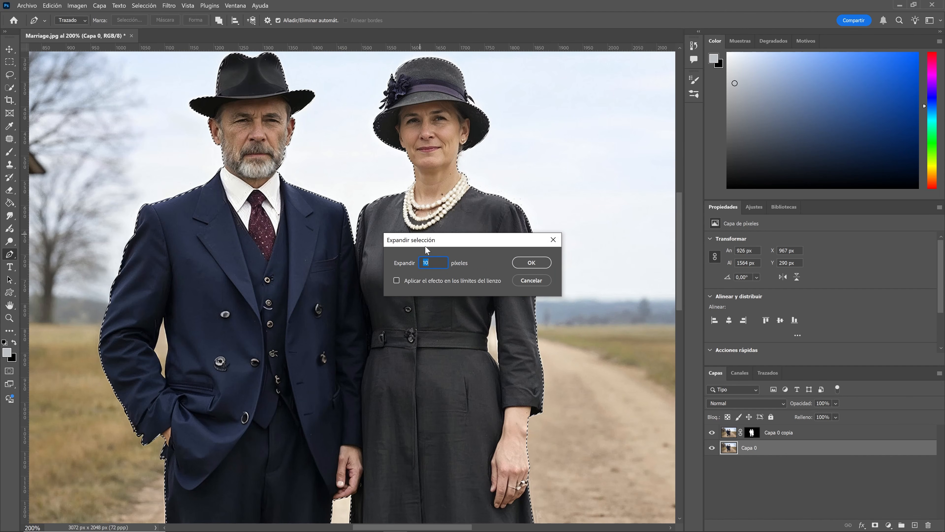
text(20)
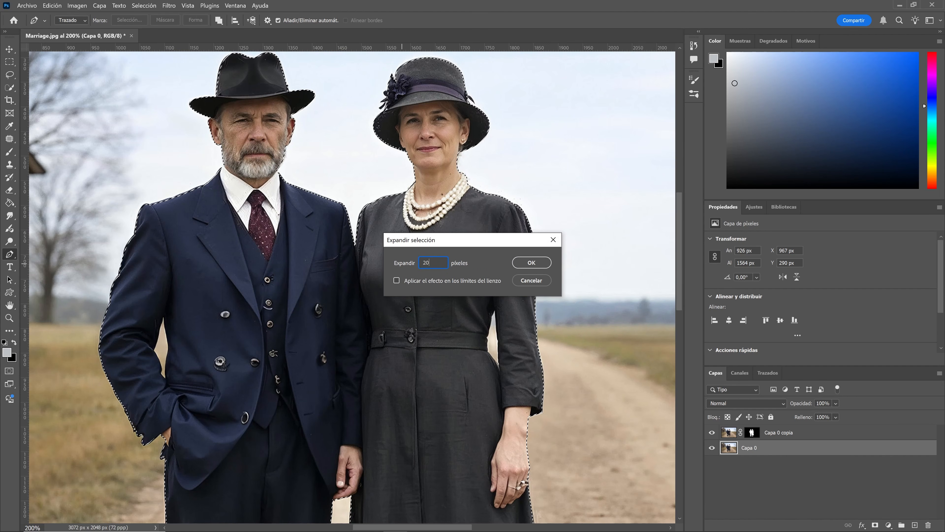
click(530, 263)
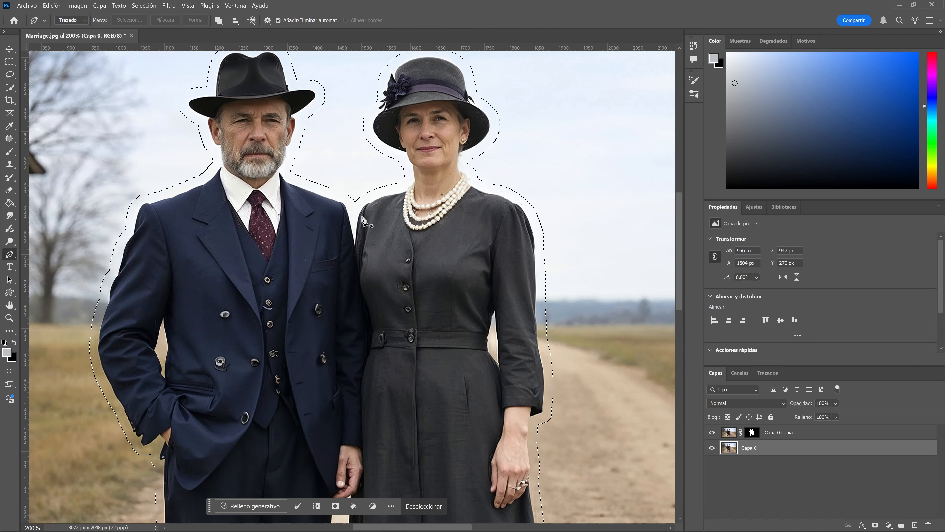
Generative-fill the expanded selection on Capa 0 with the prompt "remove characters".
scroll(469, 364, down, 8)
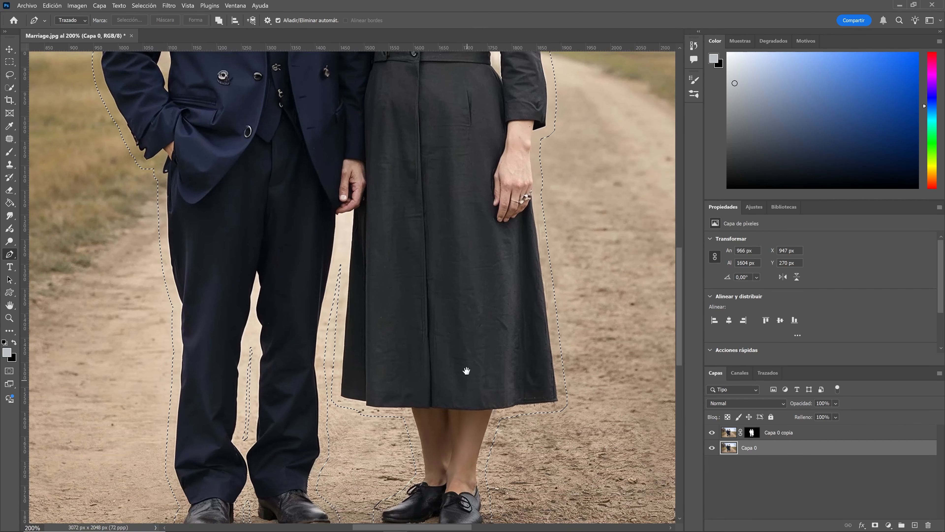
drag(467, 370, 475, 289)
key(ctrl+minus)
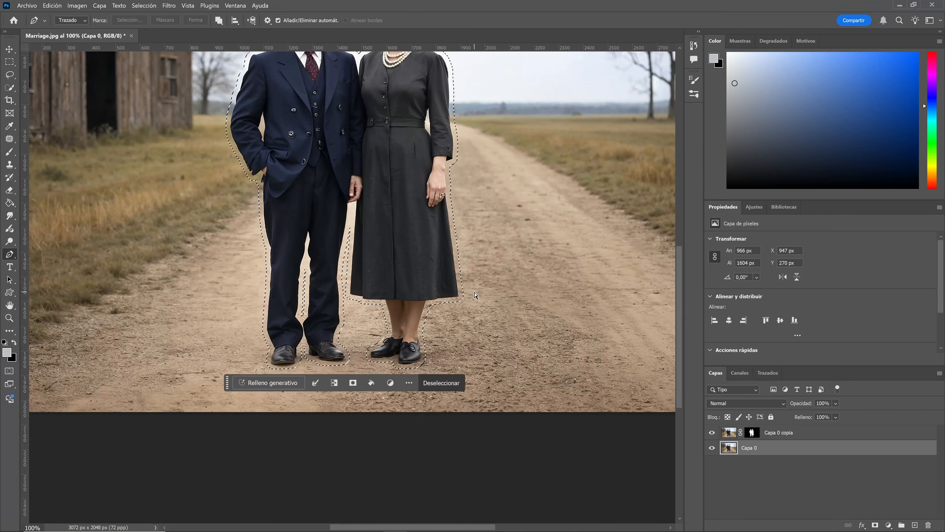
scroll(458, 293, up, 3)
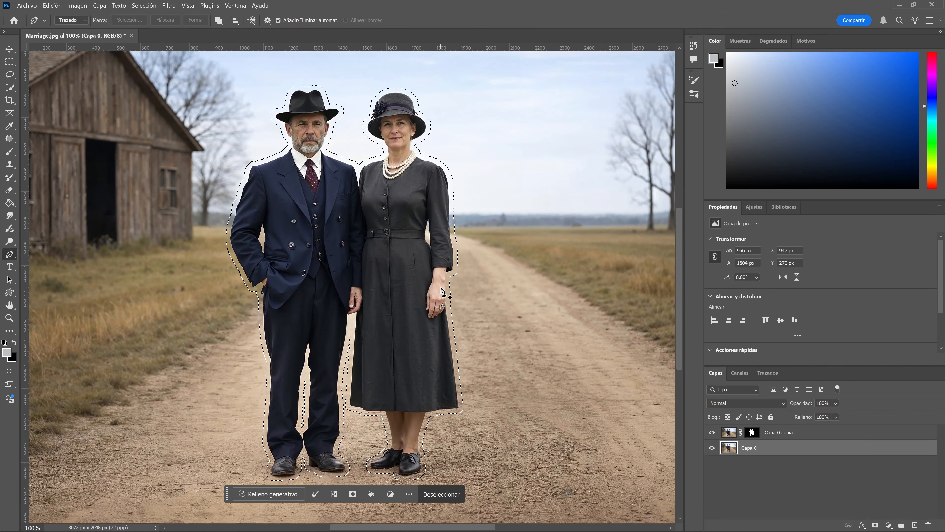
click(290, 494)
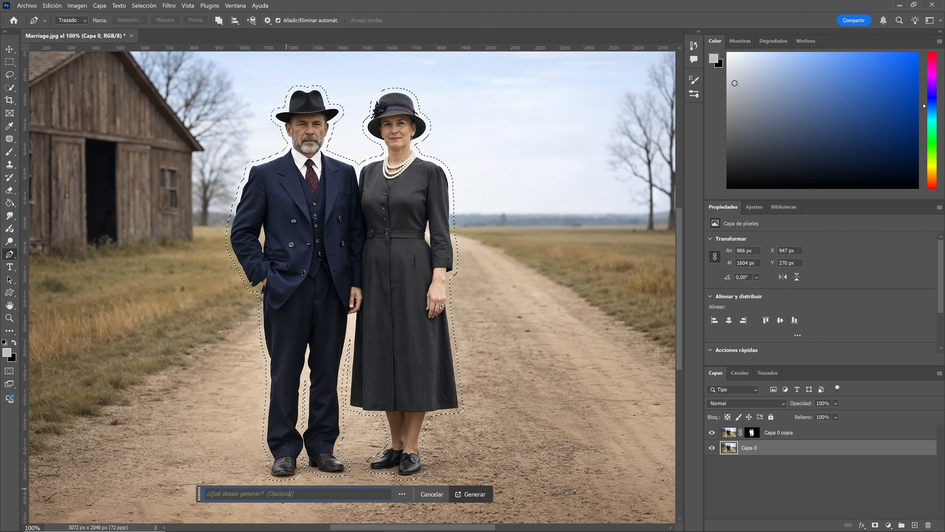
text(remove charact...)
click(469, 494)
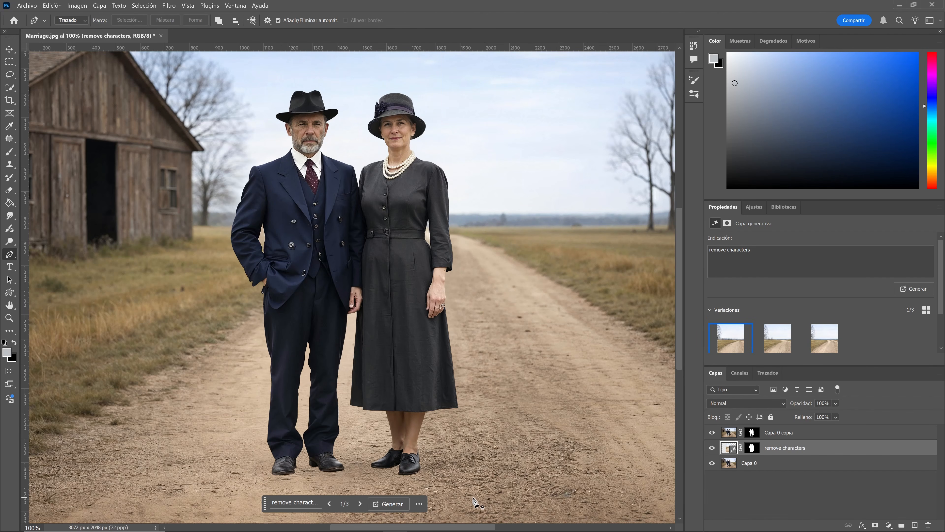
Hide the couple's copy layer and toggle the generated layer to compare the background.
click(712, 433)
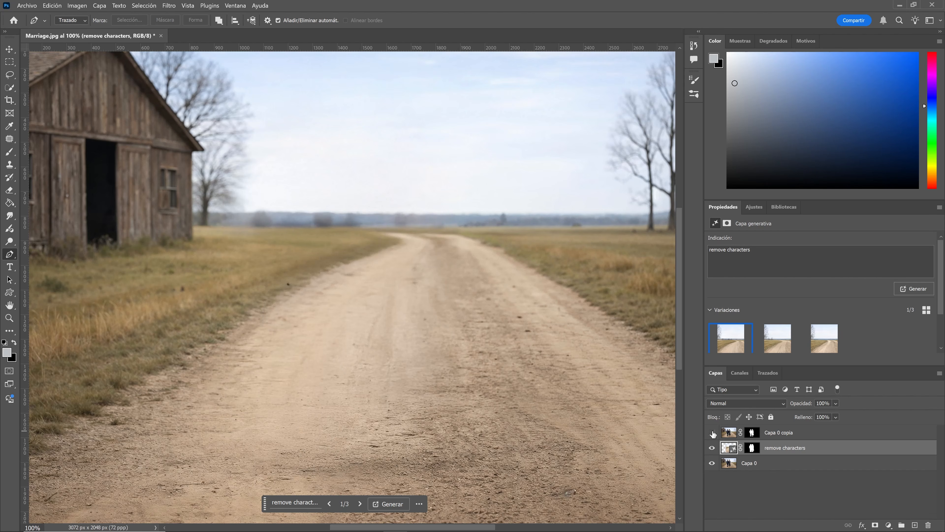
key(ctrl+minus)
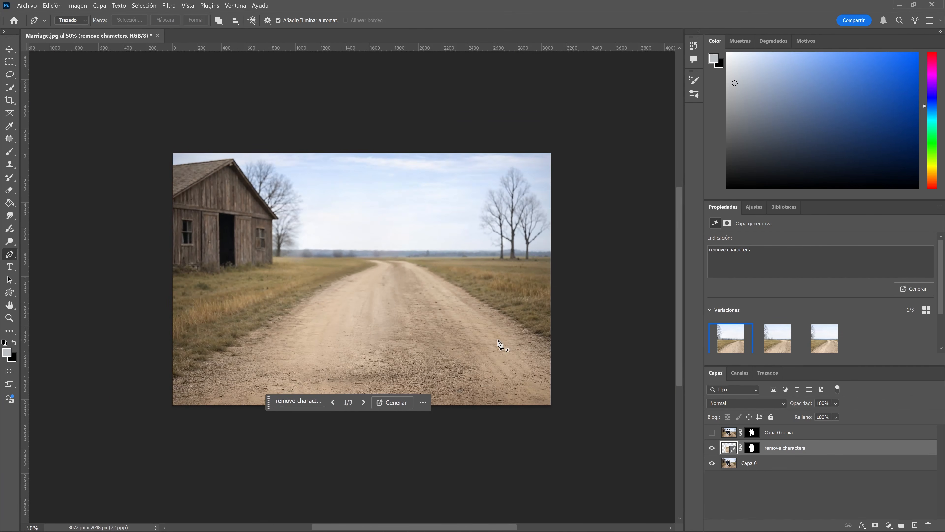
click(713, 450)
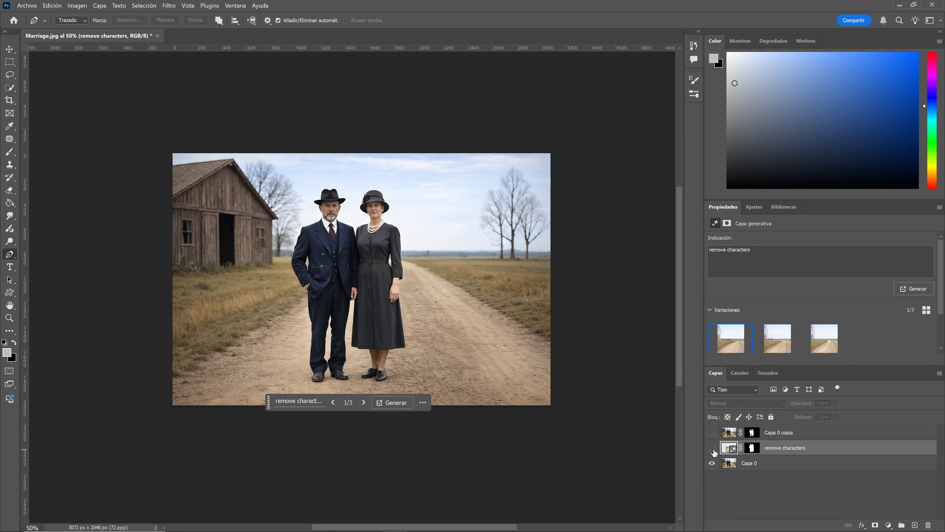
click(713, 449)
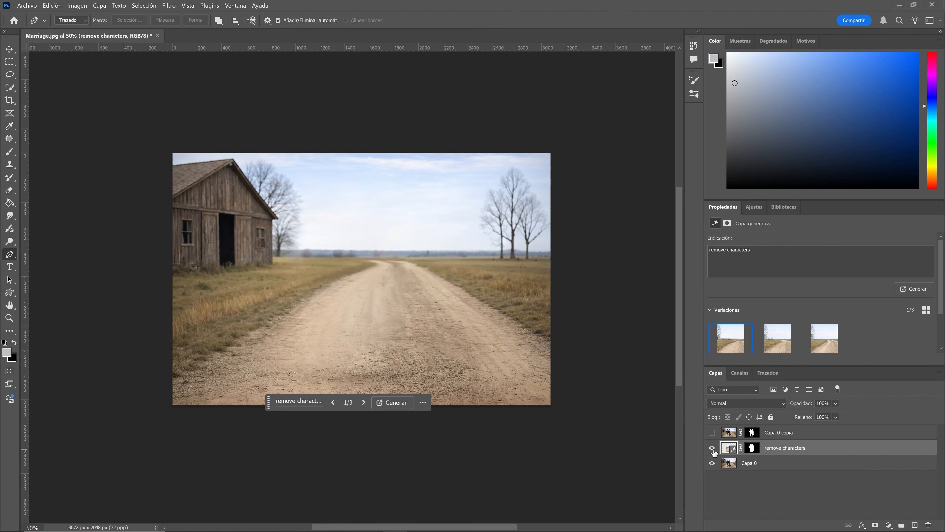
Switch to the third generative fill variation.
click(365, 403)
click(365, 403)
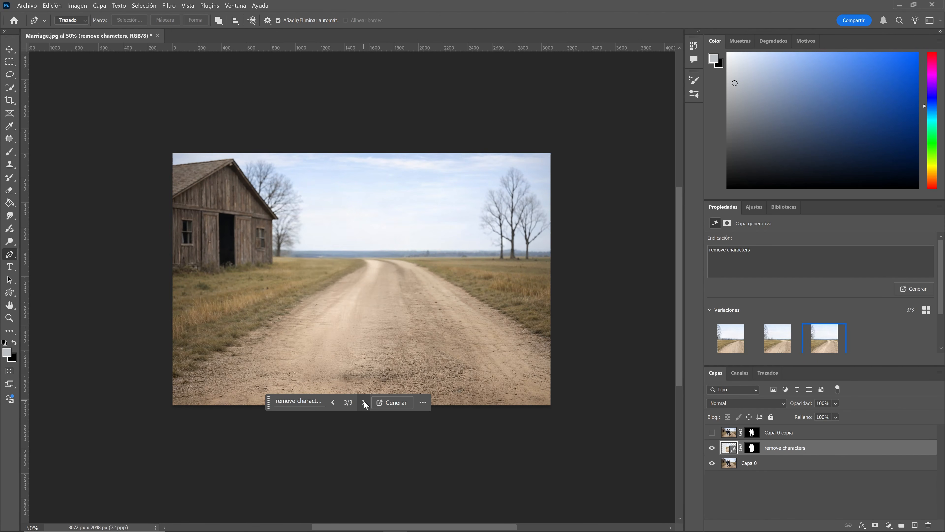
click(365, 403)
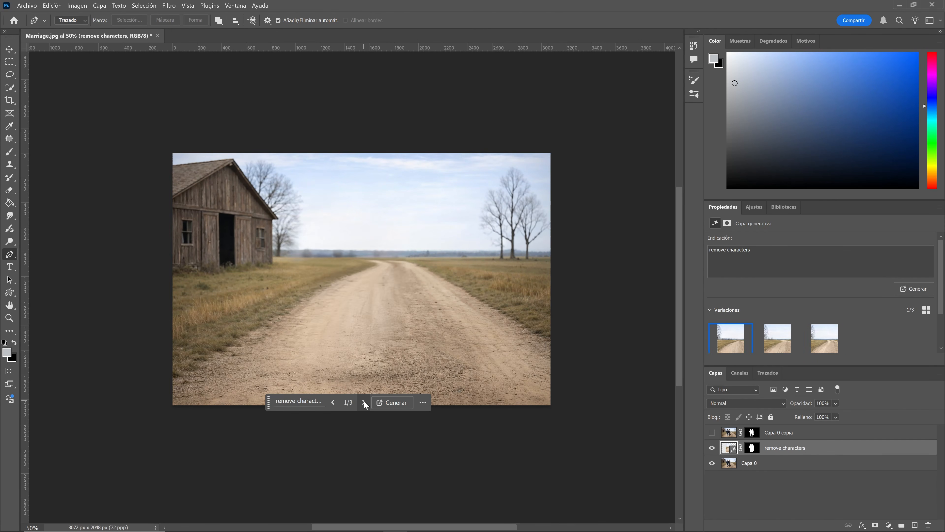
click(365, 404)
click(365, 403)
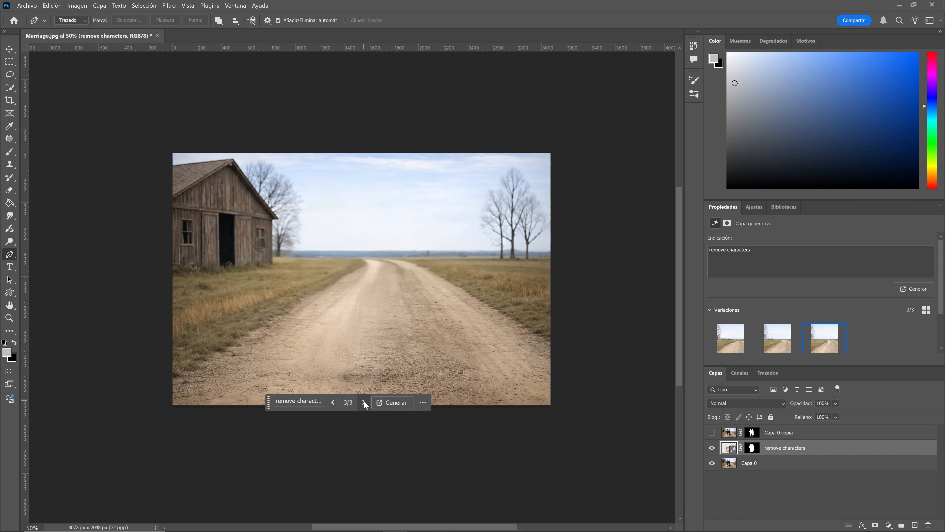
Merge the generated layer with Capa 0.
shift+click(765, 463)
right_click(766, 466)
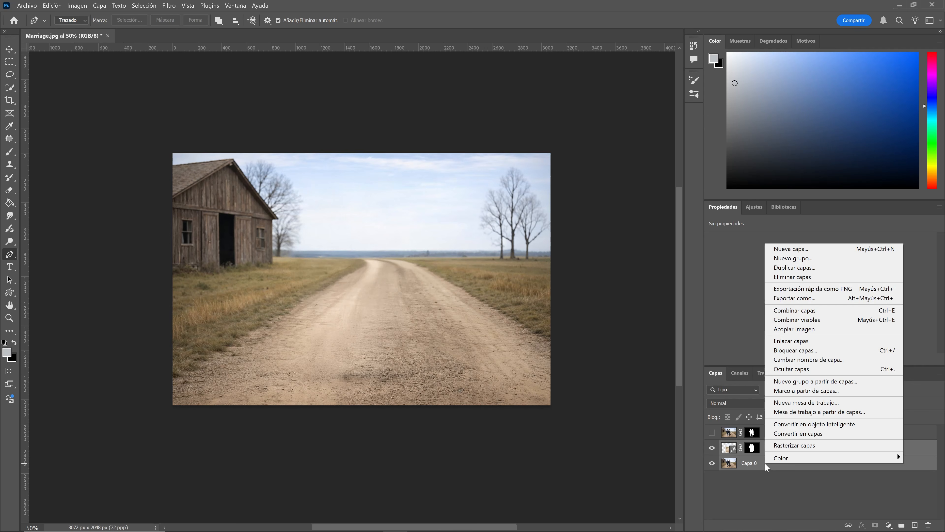
click(795, 310)
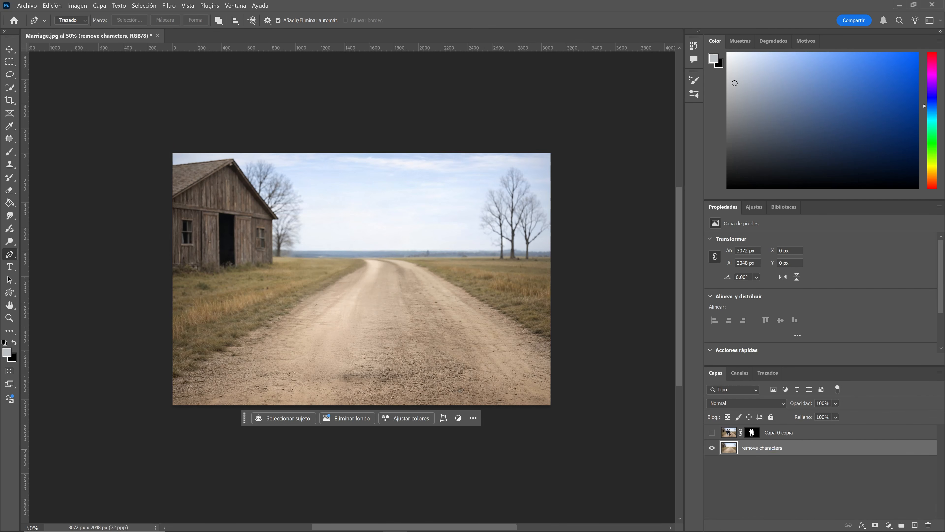
Rename the merged background layer as bg.
double_click(771, 448)
text(bg)
click(771, 465)
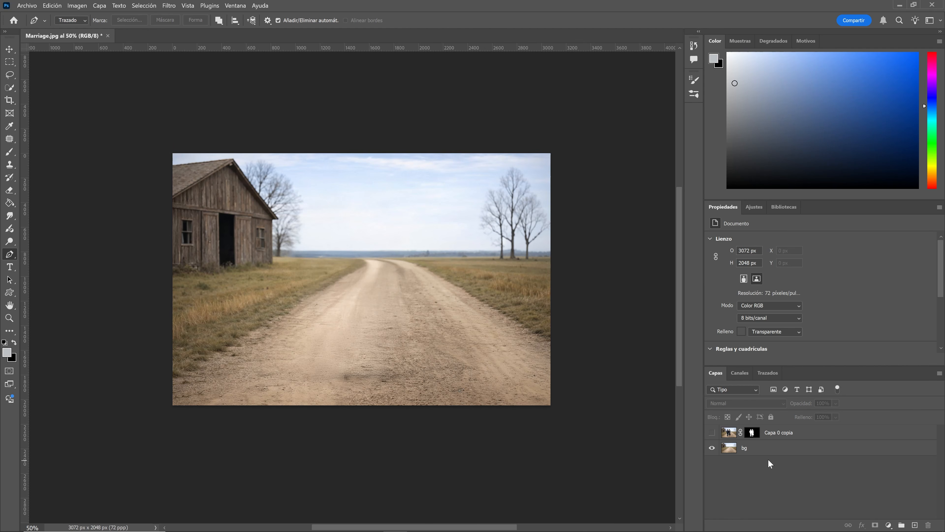
Show the couple's copy layer, apply its layer mask, and rename the layer as characters.
click(713, 433)
right_click(753, 434)
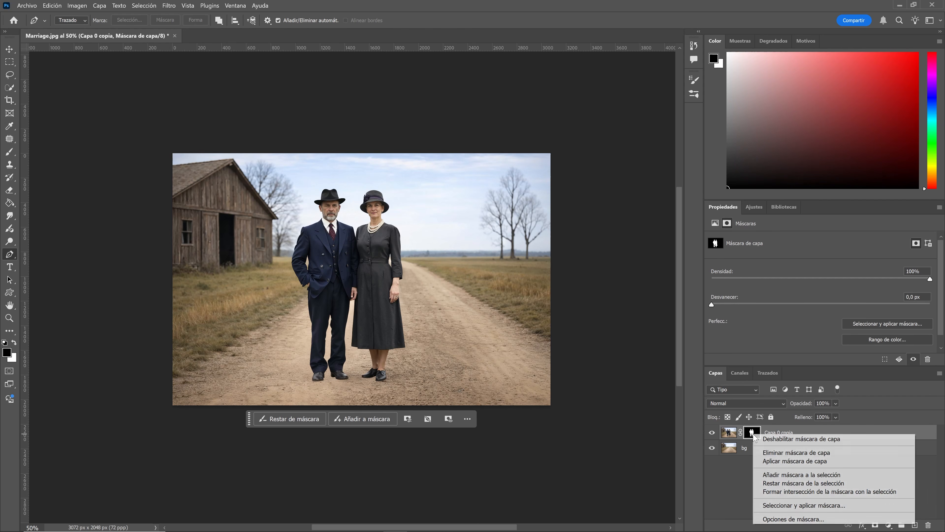
click(782, 462)
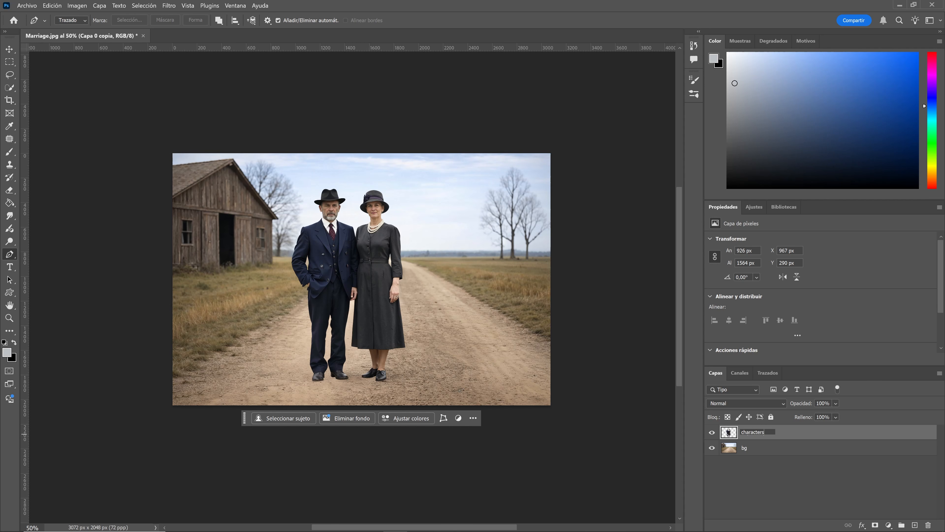
click(770, 481)
Toggle the characters and bg layers' visibility to check the cutout against the background.
click(712, 433)
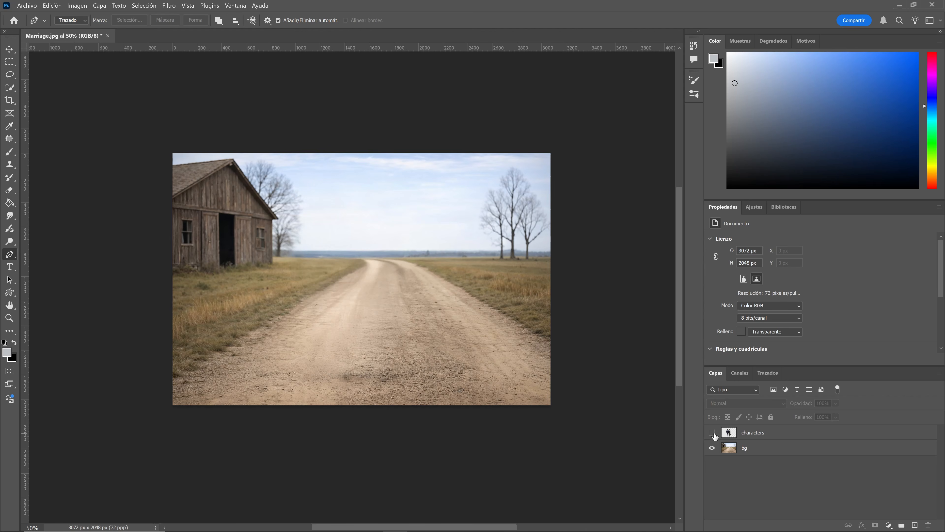
click(712, 433)
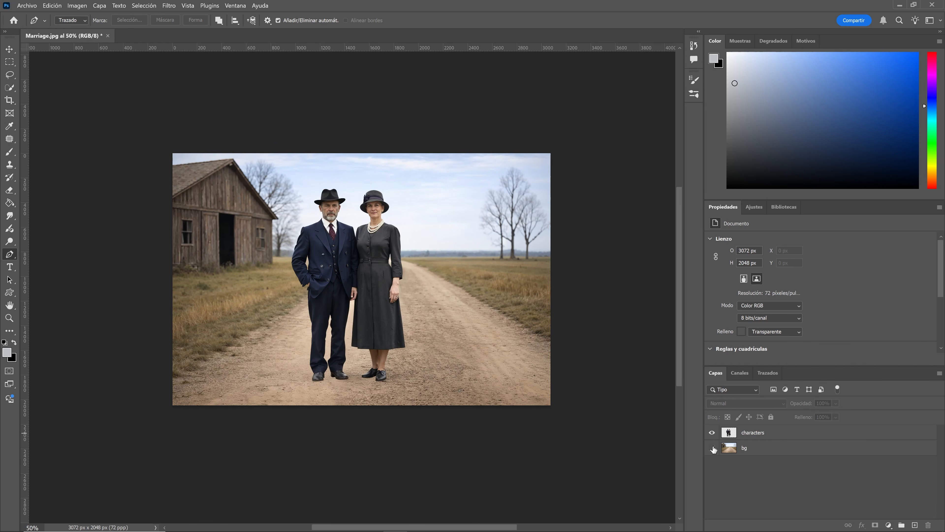
click(712, 449)
click(712, 449)
Save the document as a Photoshop file named Marriage layers with Maximize compatibility on.
click(27, 6)
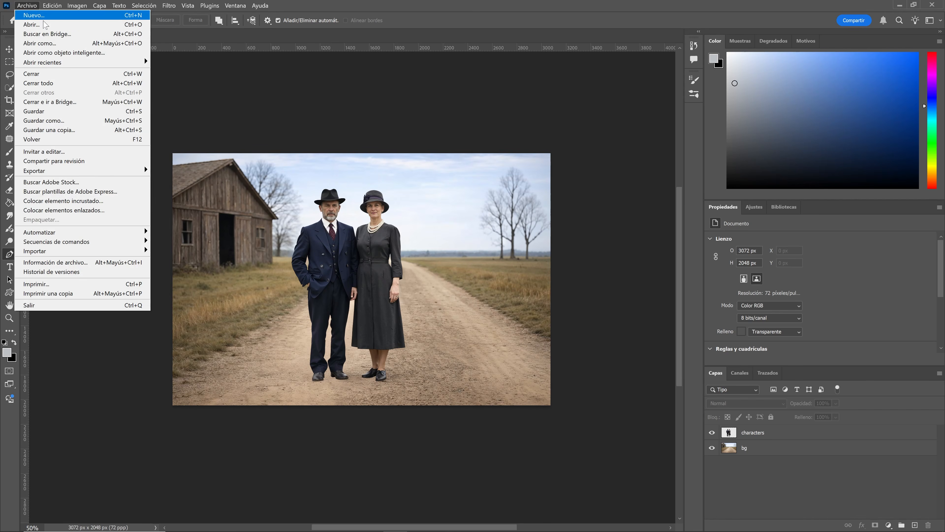
click(76, 121)
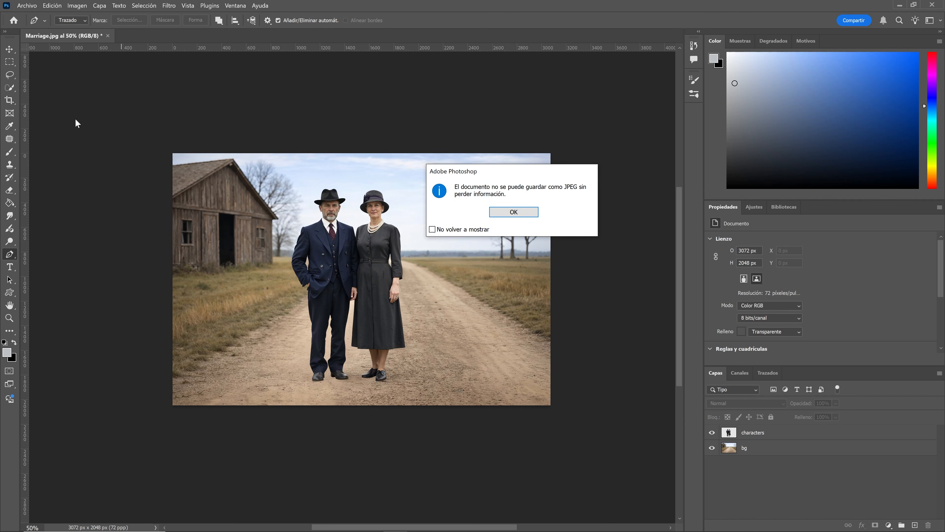
click(535, 212)
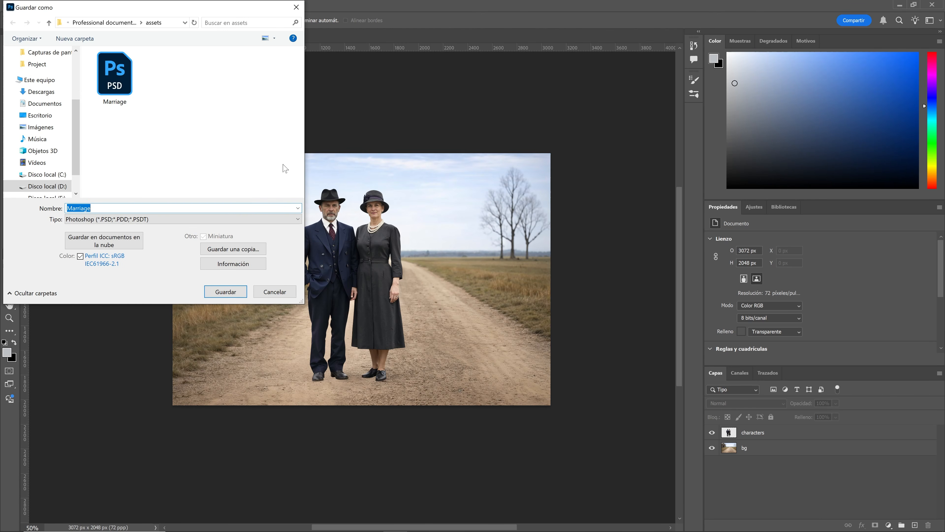
text(Marriage layers)
click(226, 291)
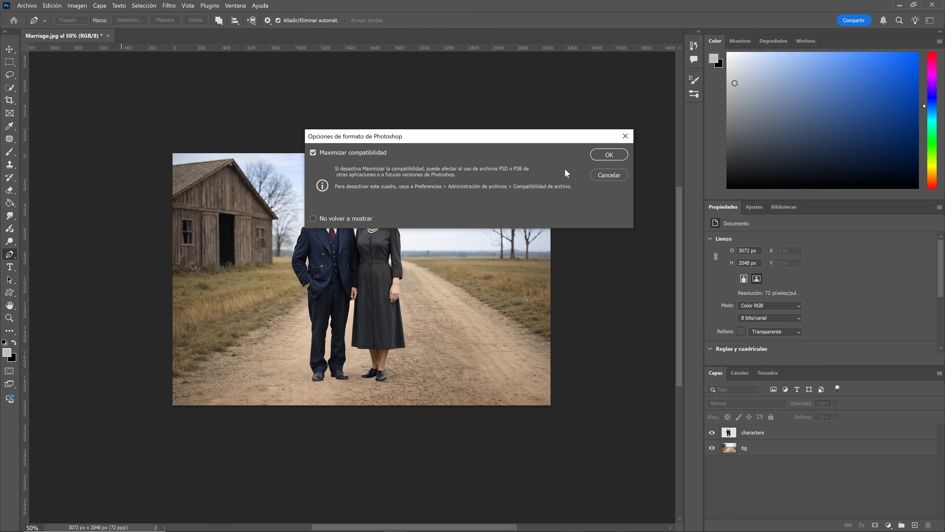
click(600, 158)
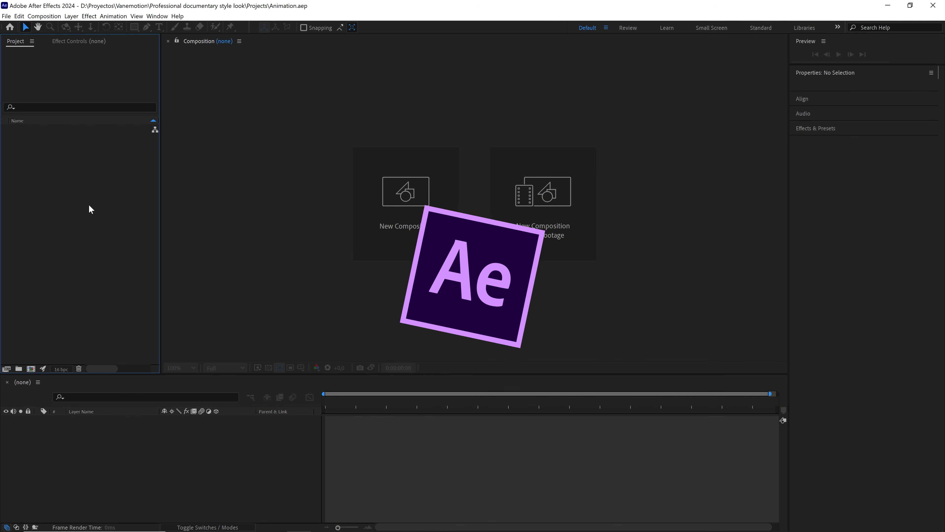
Switch to After Effects and import Marriage layers.psd as a Composition - Retain Layer Sizes.
click(6, 16)
mouse_move(102, 134)
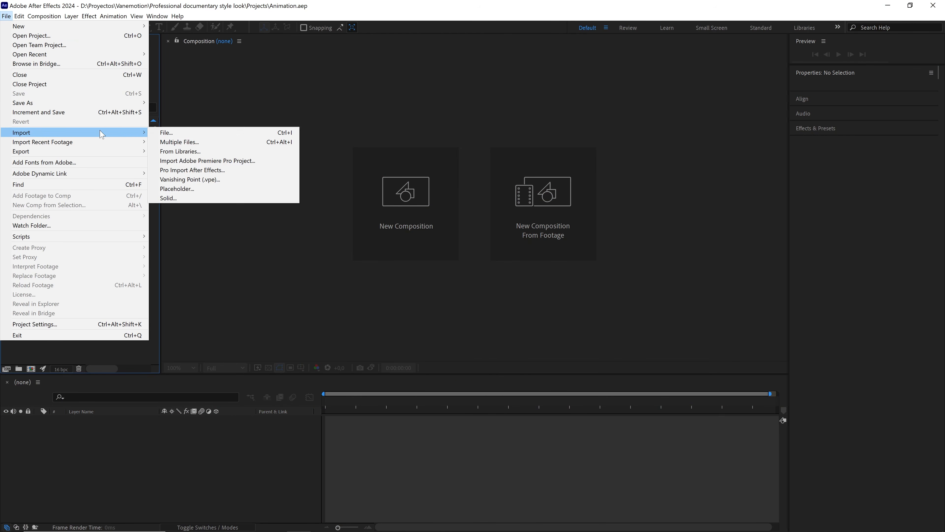
click(177, 136)
click(103, 94)
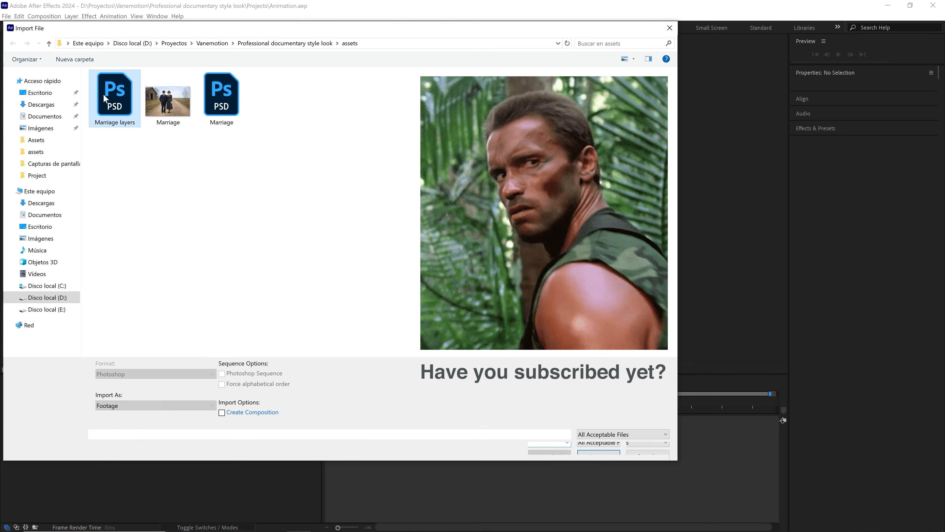
click(583, 448)
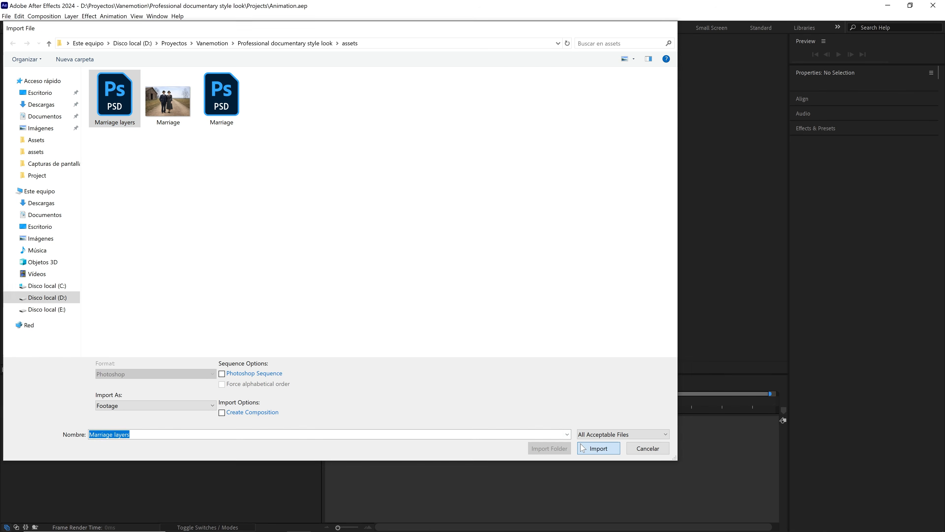
click(315, 119)
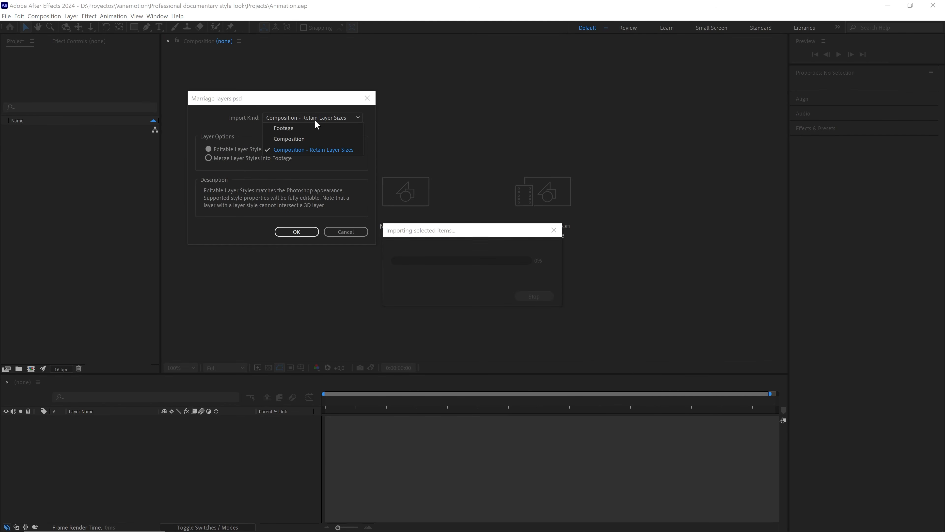
click(318, 149)
click(312, 231)
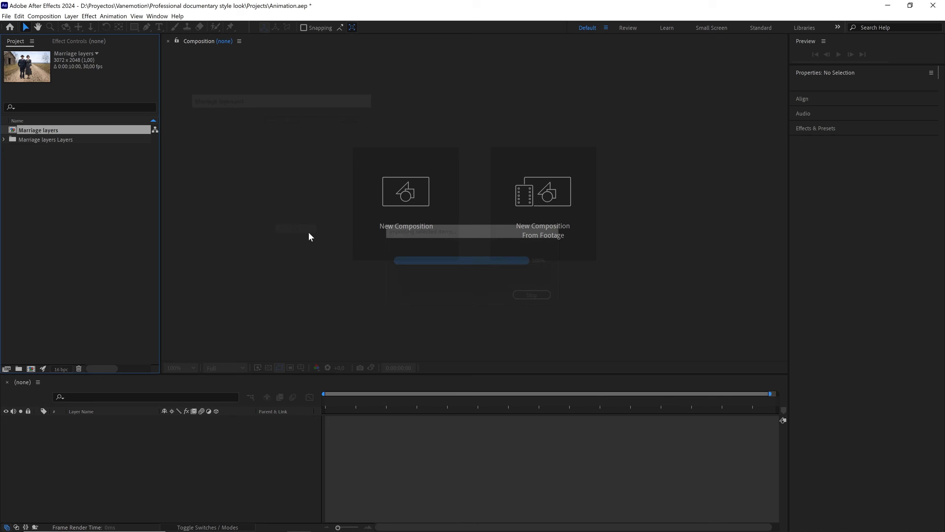
Open the Marriage layers composition and set its size to 1920 × 1080 px.
double_click(66, 133)
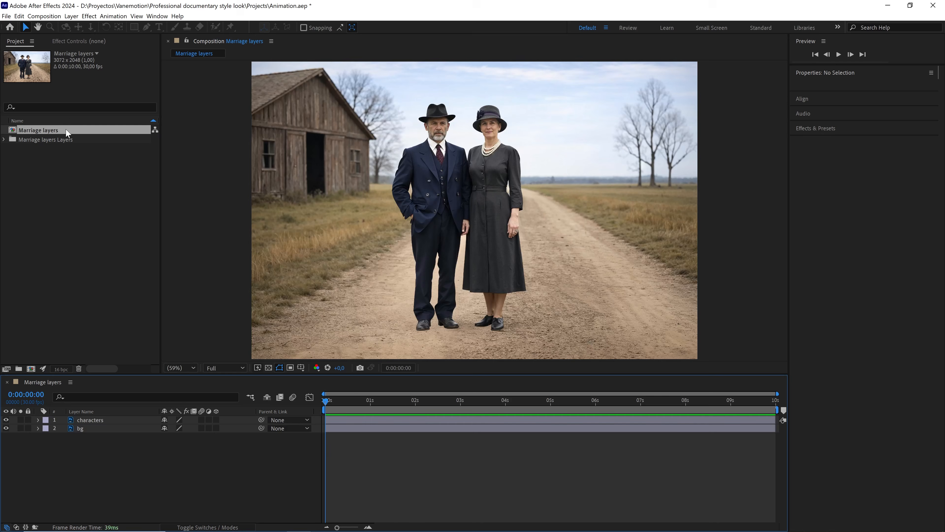
click(51, 17)
click(63, 36)
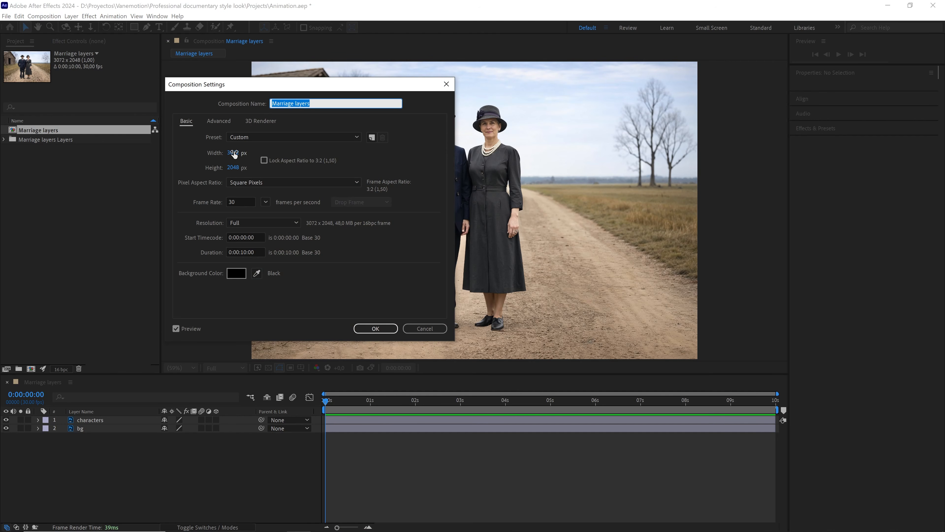
click(234, 154)
text(1920)
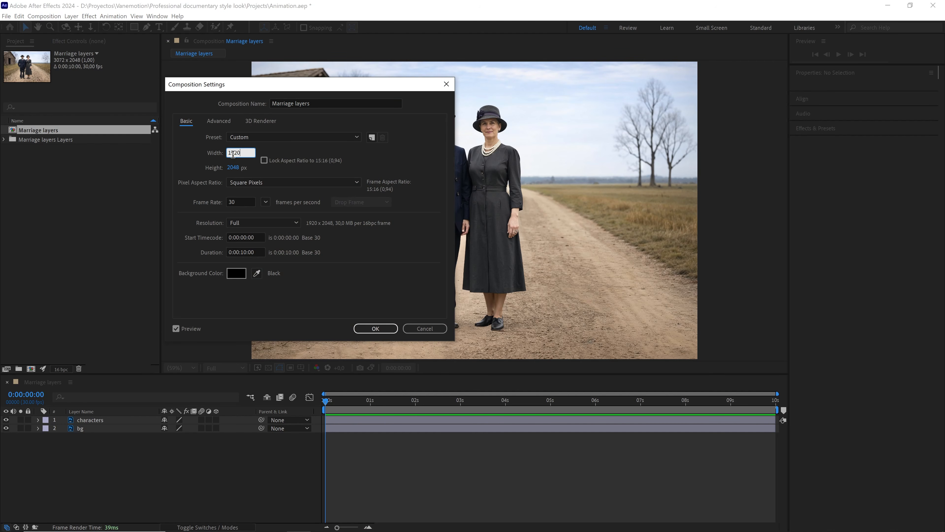
key(Tab)
text(1080)
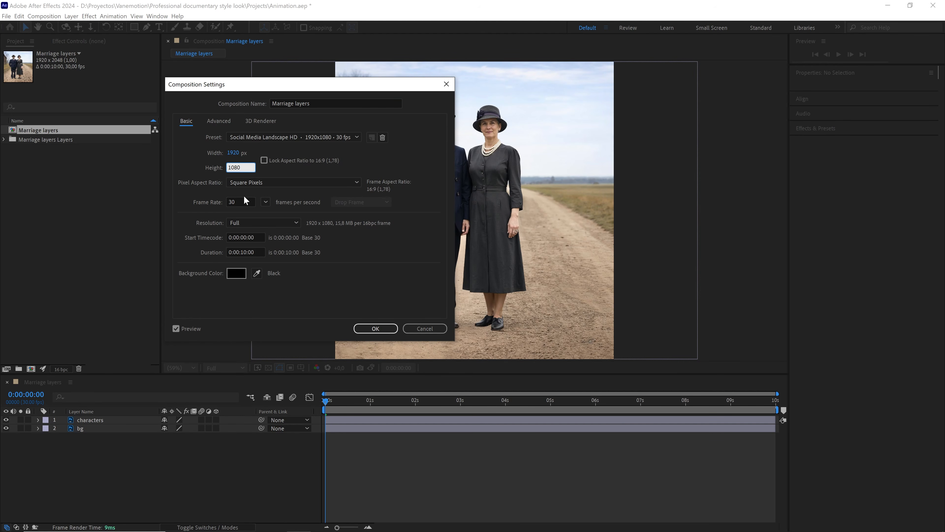
click(236, 201)
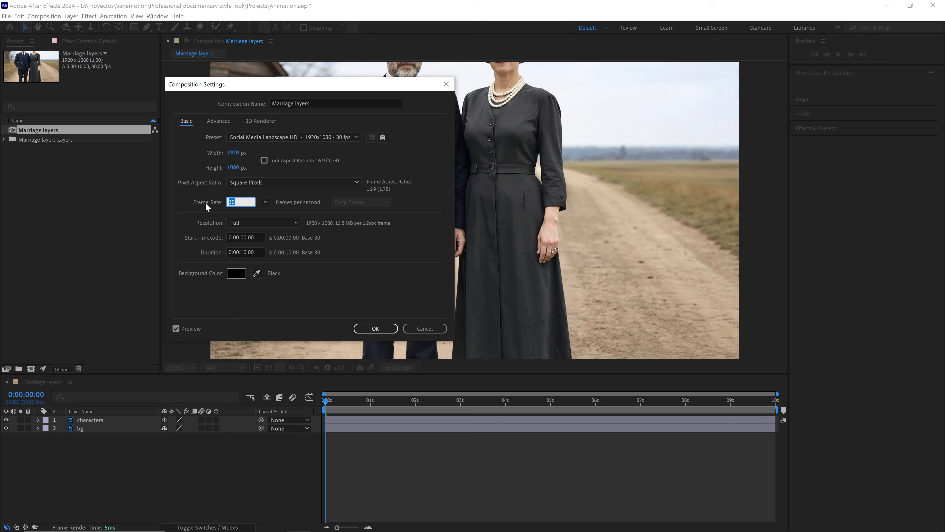
click(261, 249)
click(389, 327)
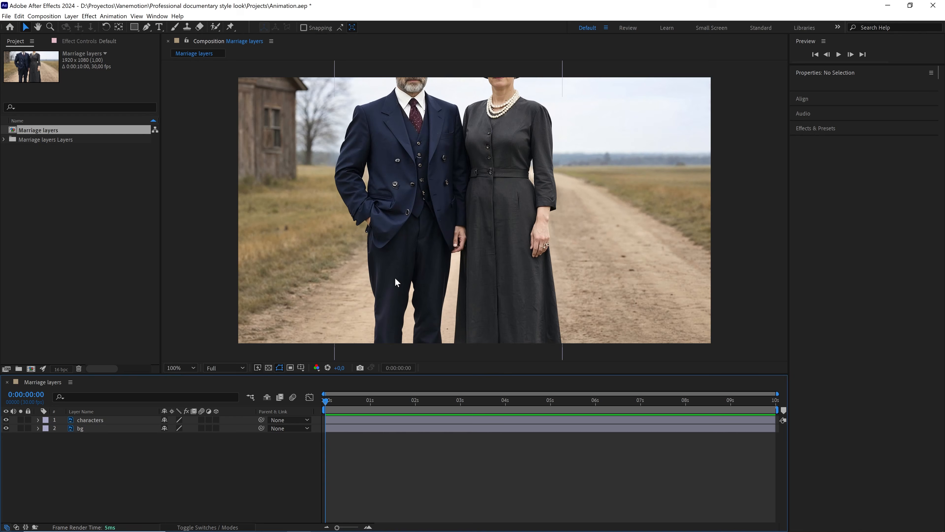
Enable the 3D layer switch on both the characters and bg layers.
scroll(395, 277, down, 3)
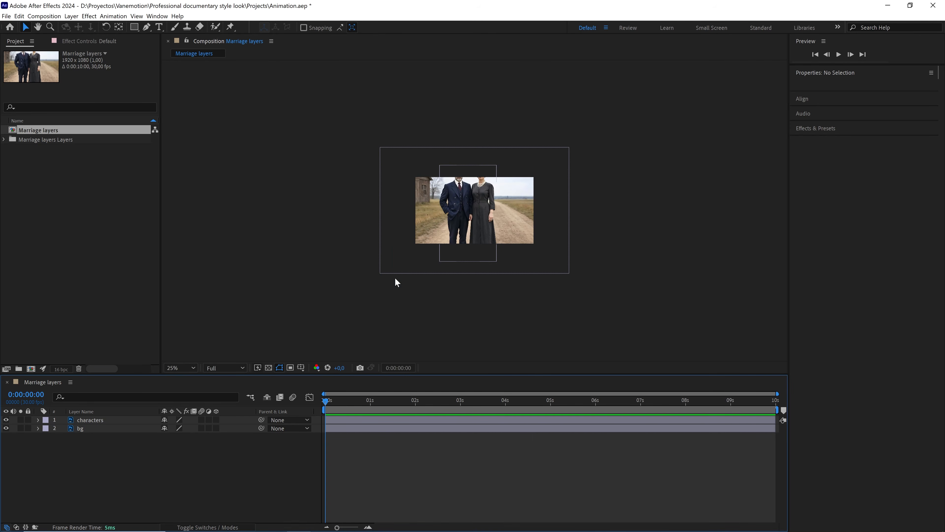
click(217, 420)
drag(216, 420, 216, 429)
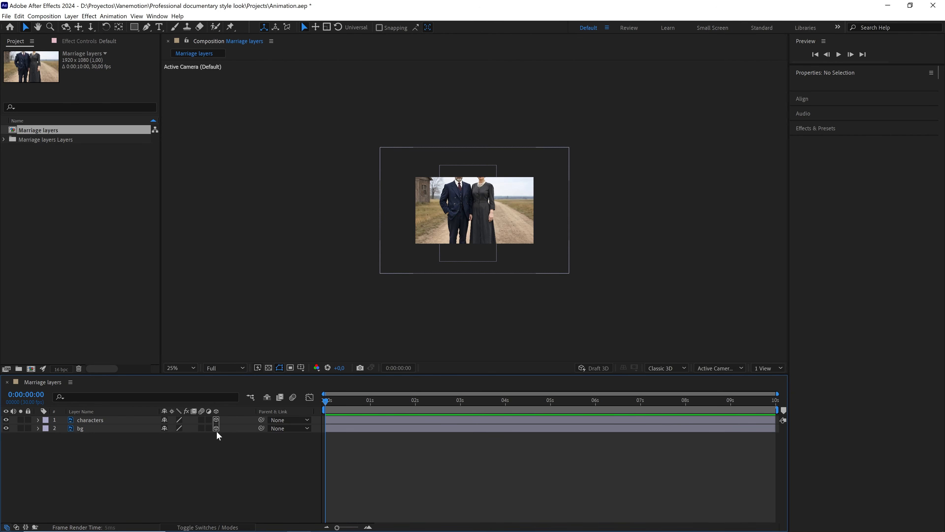
key(F4)
key(F4)
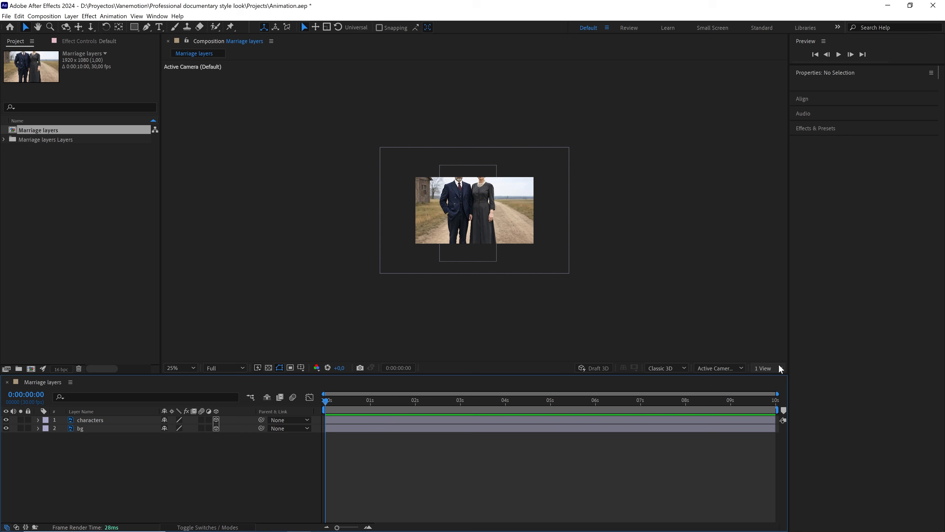
Split the viewer into 2 Views and set the left view to Top.
click(768, 368)
click(775, 387)
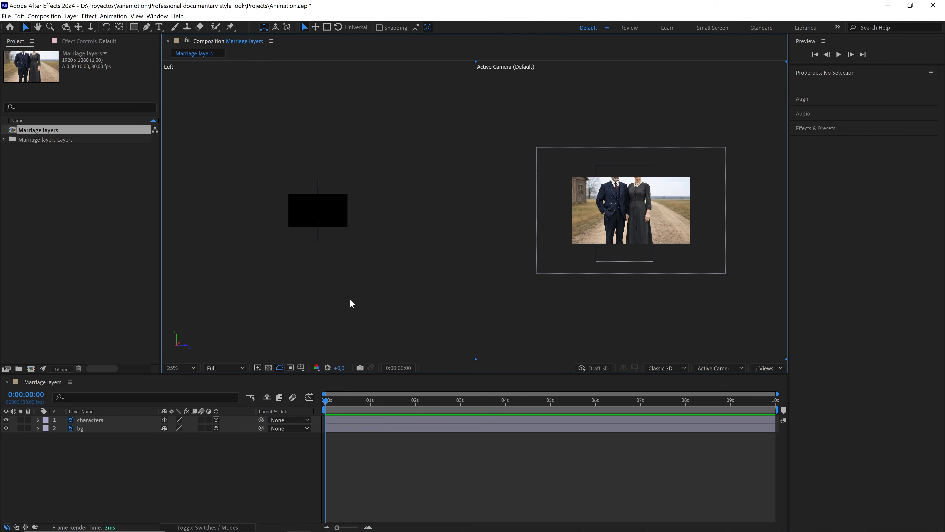
click(326, 276)
click(701, 367)
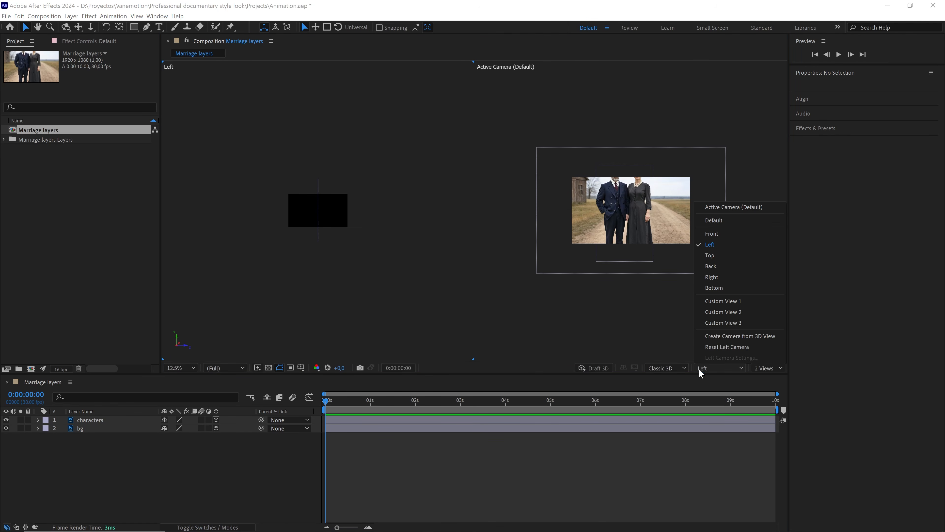
click(719, 256)
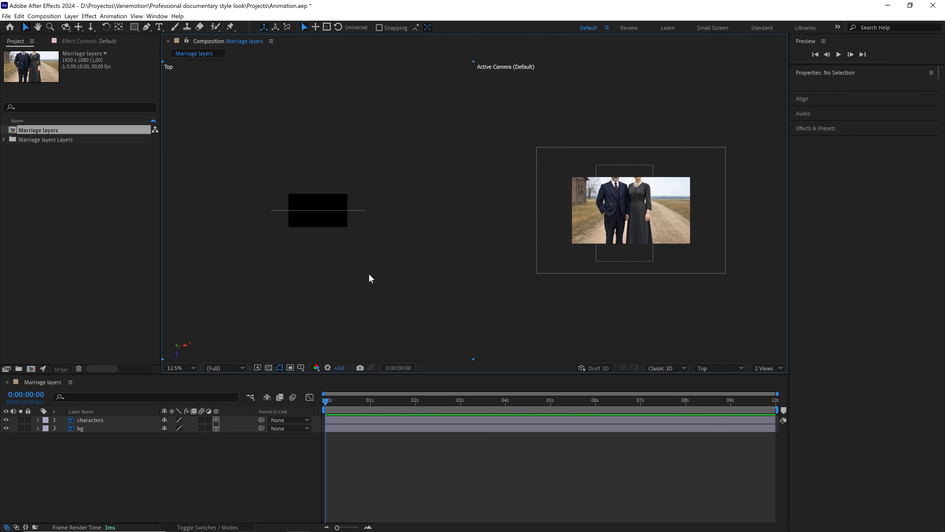
Push the bg layer back in depth by setting its Z position to 1860.
click(100, 429)
key(p)
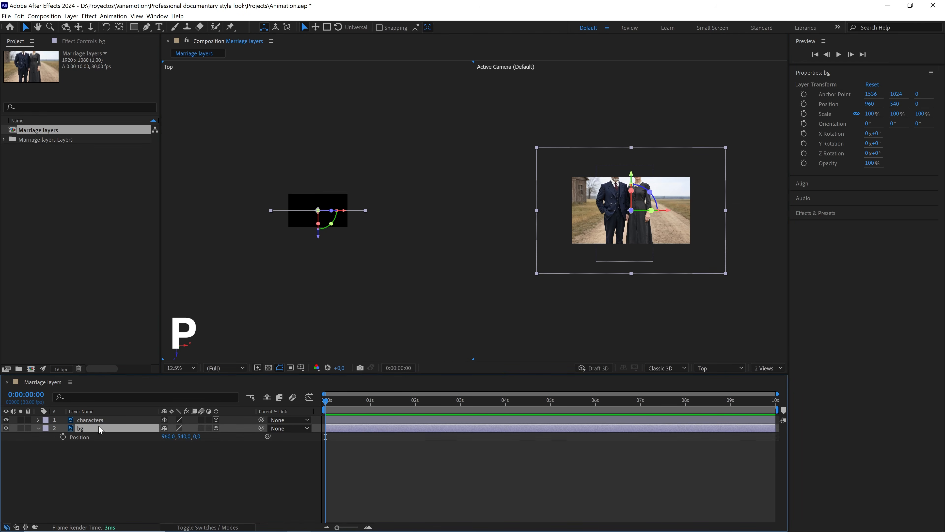
drag(200, 439, 333, 417)
click(201, 436)
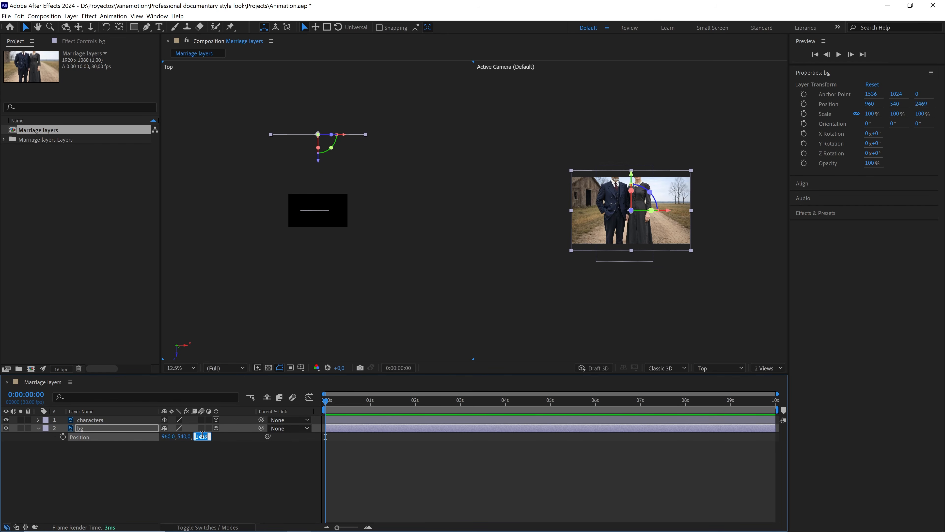
click(208, 470)
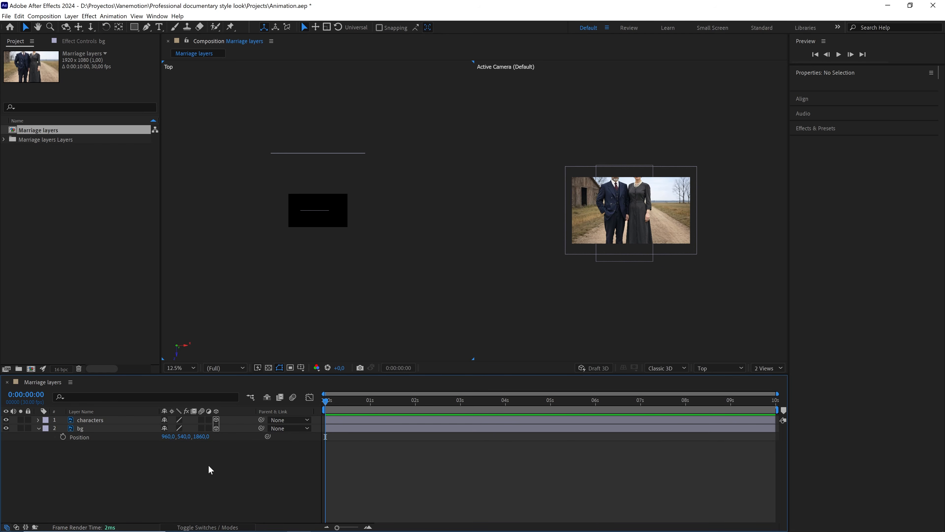
Return the viewer to a single view.
scroll(506, 221, up, 2)
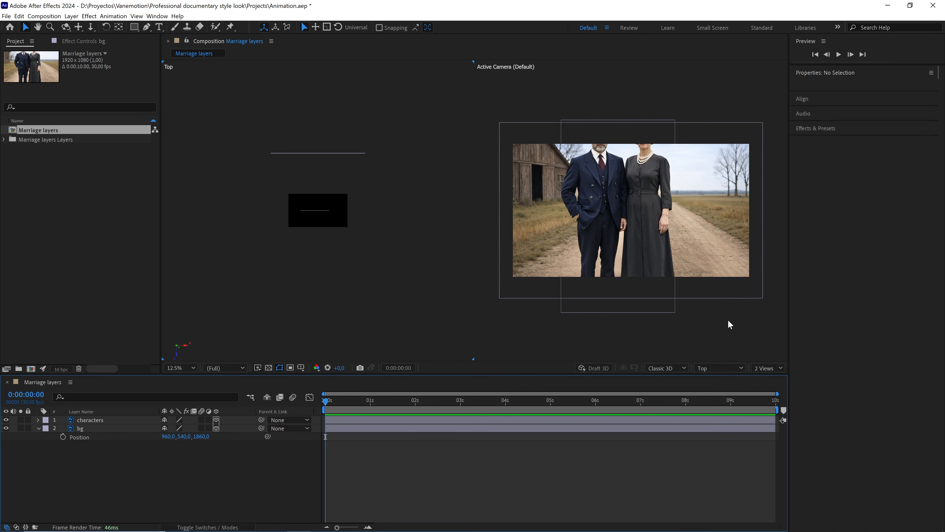
click(765, 368)
click(769, 379)
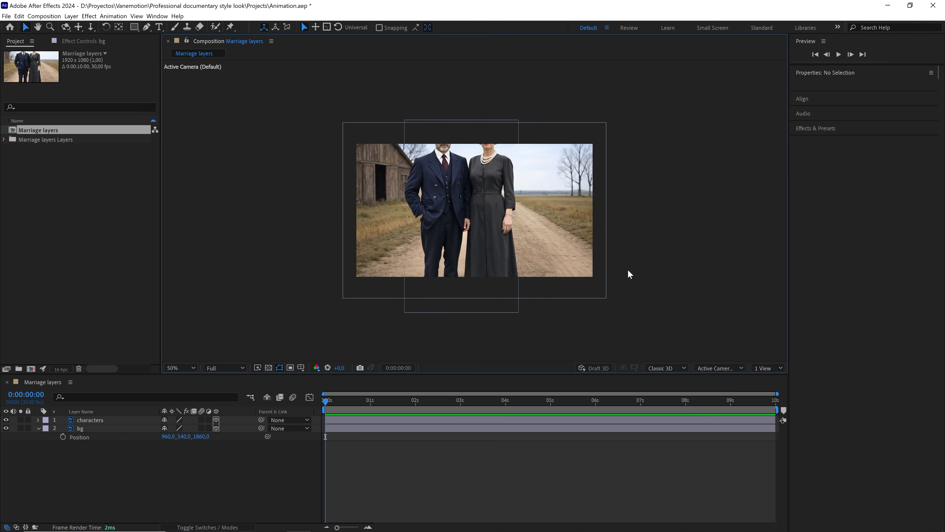
Scale the bg layer to about 91% and move it up to a Y position of about 675.
click(604, 298)
drag(607, 300, 595, 291)
drag(481, 162, 479, 171)
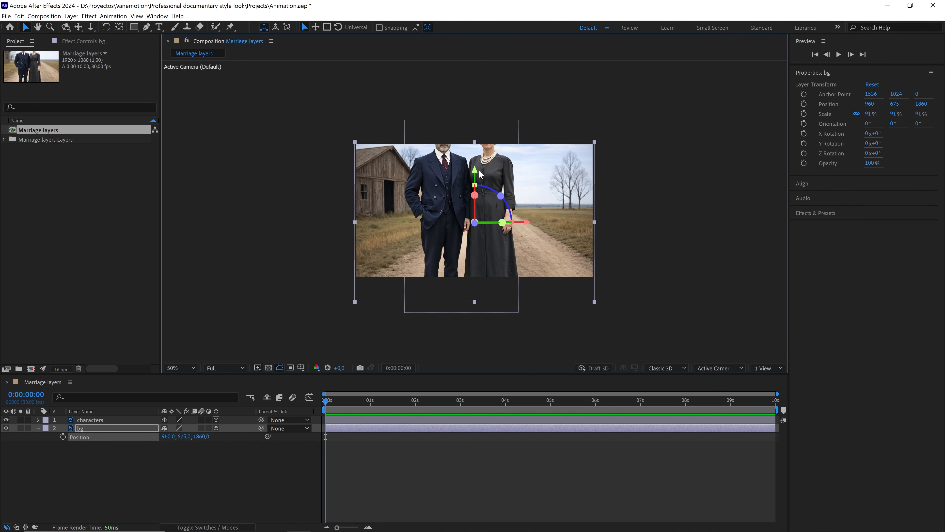
Add a new One-Node Camera layer with the 35mm preset to the composition.
click(764, 368)
click(770, 388)
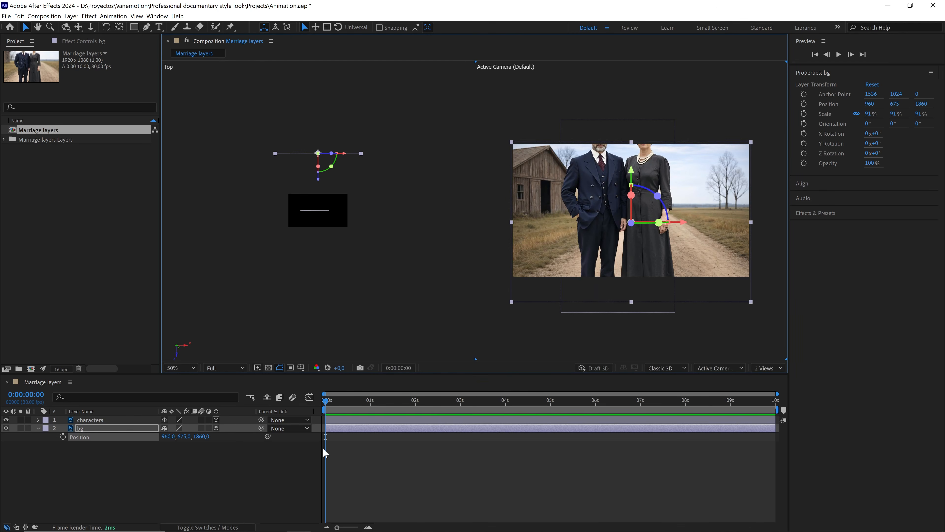
click(186, 474)
right_click(187, 475)
mouse_move(223, 376)
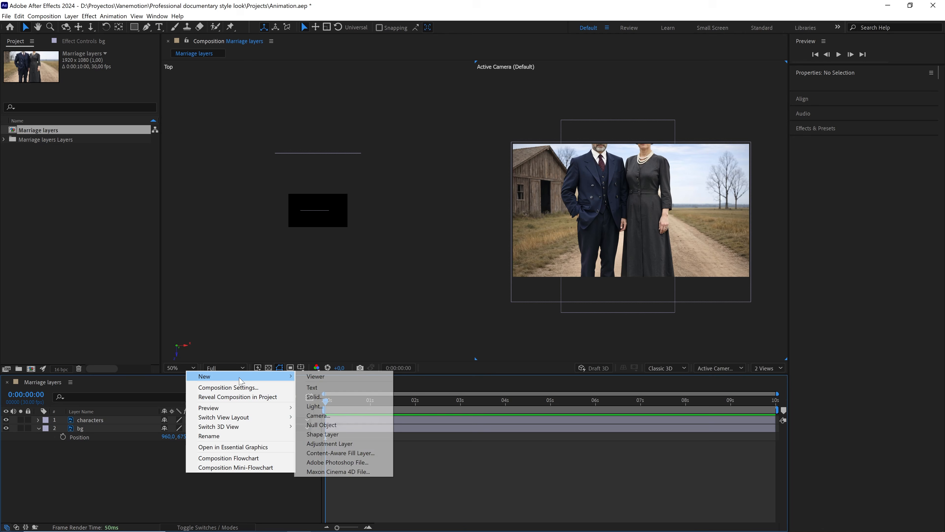
click(329, 414)
click(489, 173)
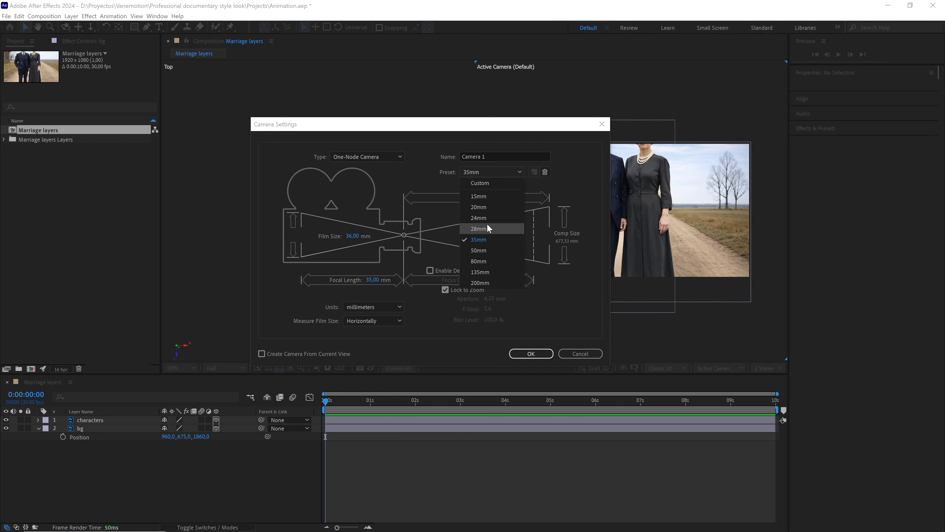
click(488, 227)
click(382, 159)
click(376, 168)
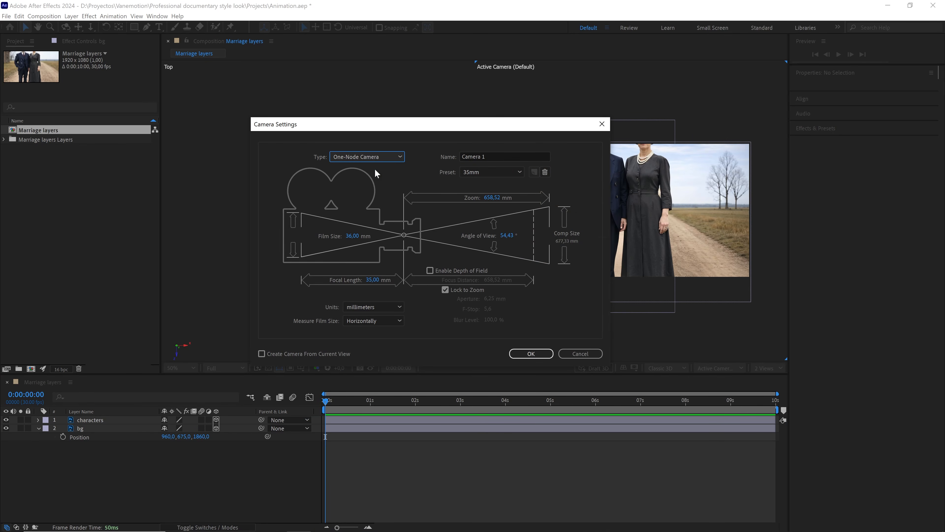
click(549, 348)
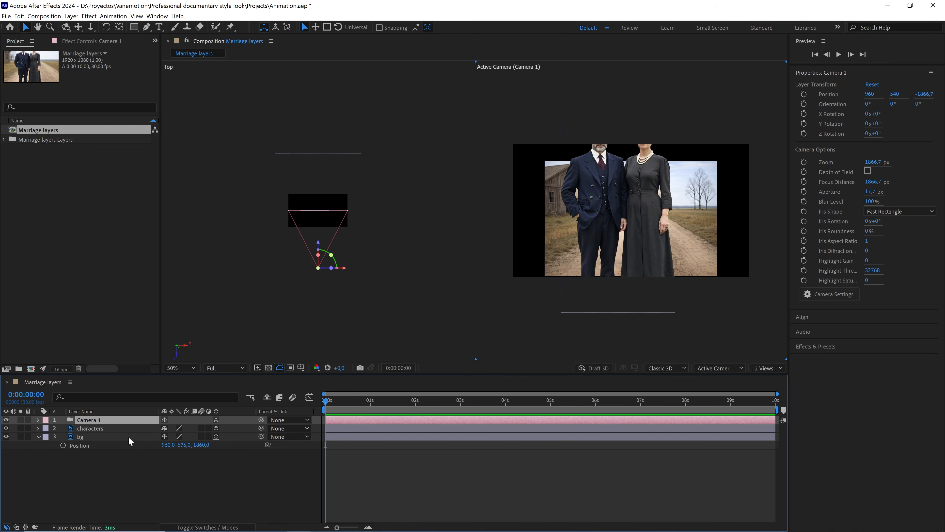
Scale the bg layer up to about 126% and move it to a Y position of about 731.
click(119, 438)
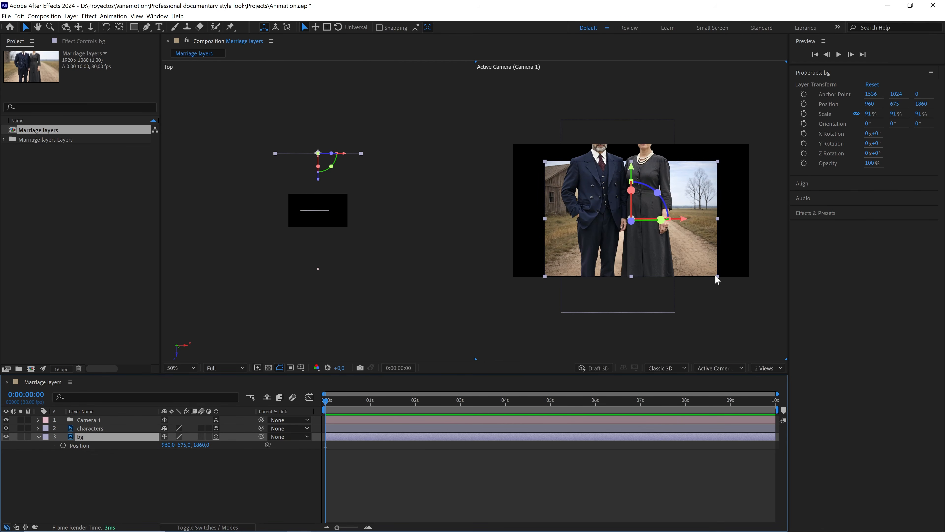
drag(715, 275, 750, 297)
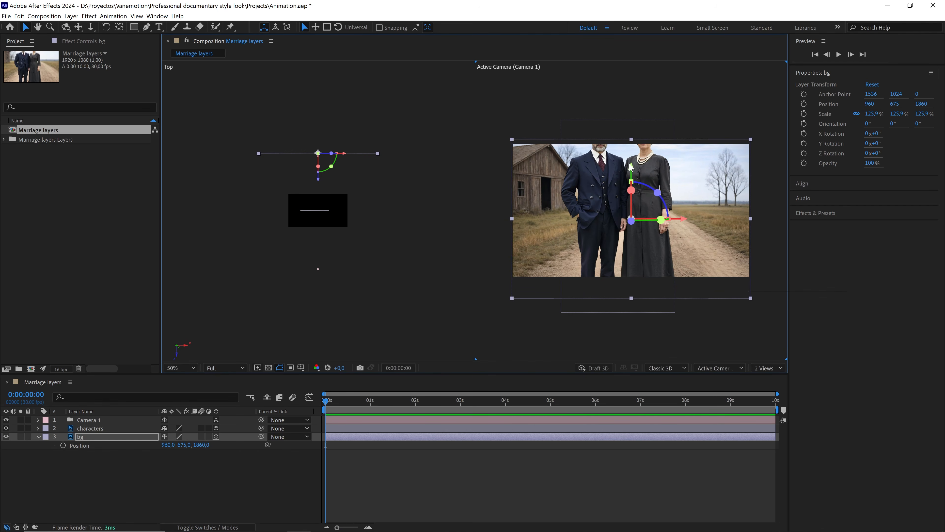
drag(633, 166, 633, 168)
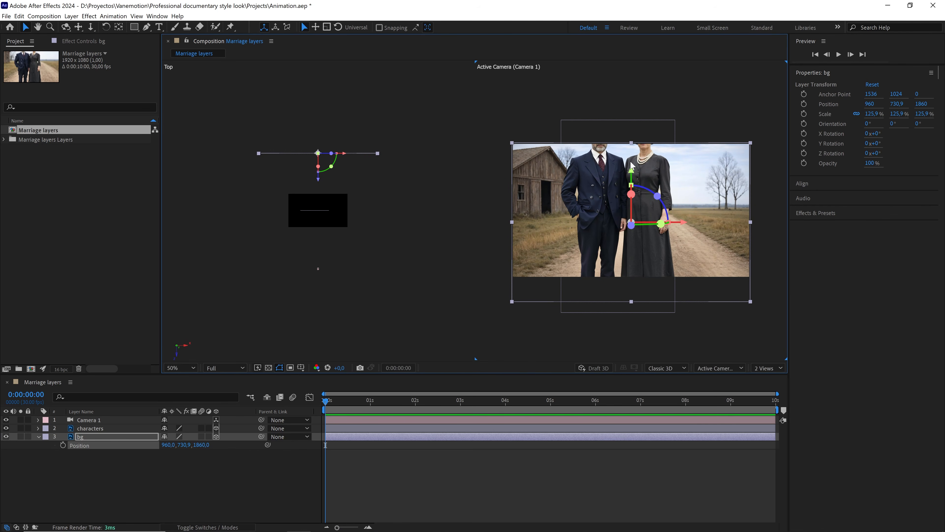
Add a new Null Object layer to the composition.
click(145, 477)
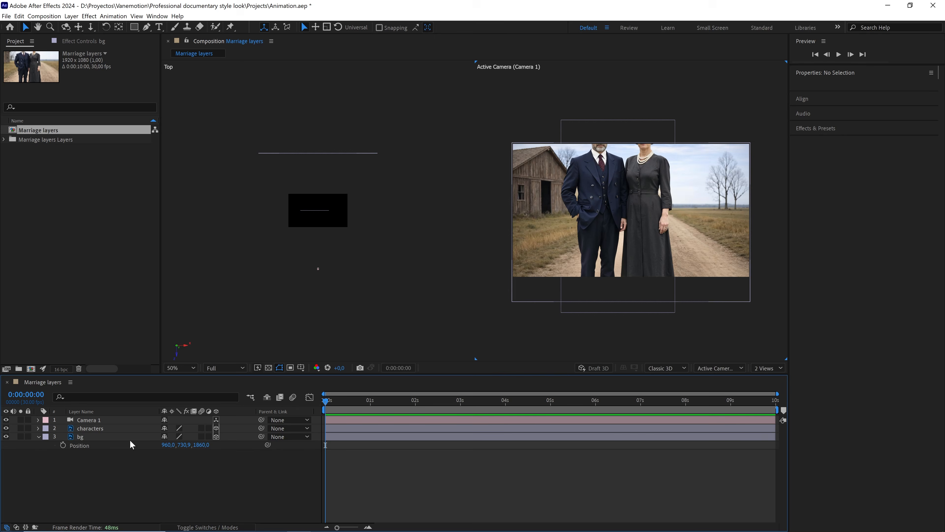
right_click(130, 469)
mouse_move(203, 373)
click(263, 420)
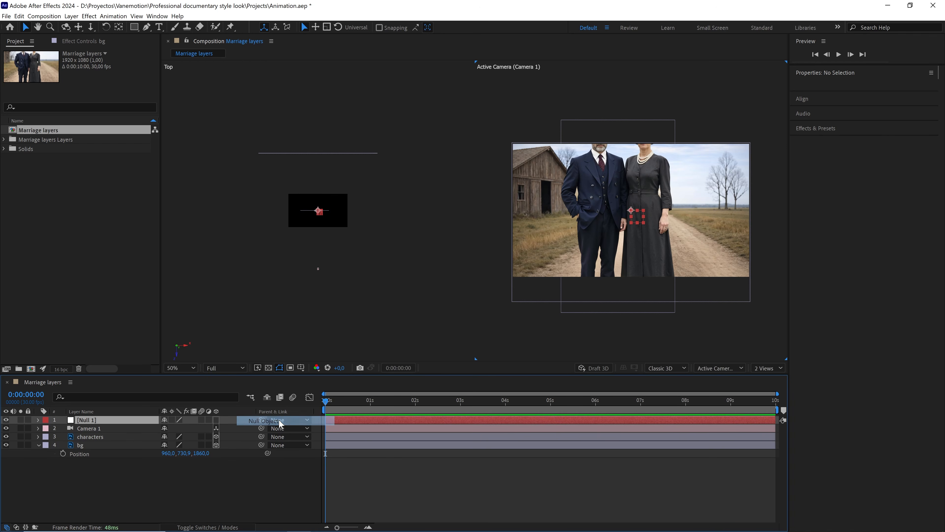
Parent Camera 1 to the Null 1 layer.
click(122, 428)
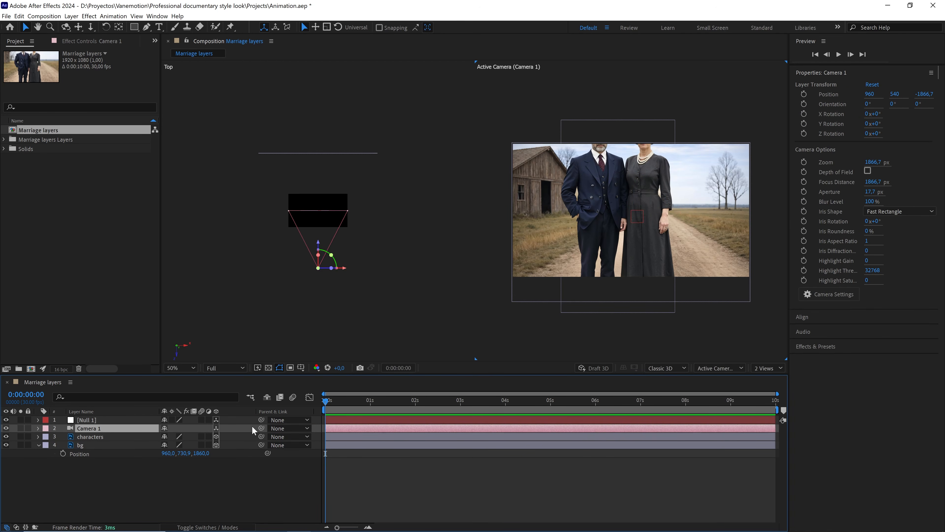
drag(217, 424, 148, 421)
Set position keyframes on Null 1 at 0 s and 7 s, with a starting Z of about 540.
key(p)
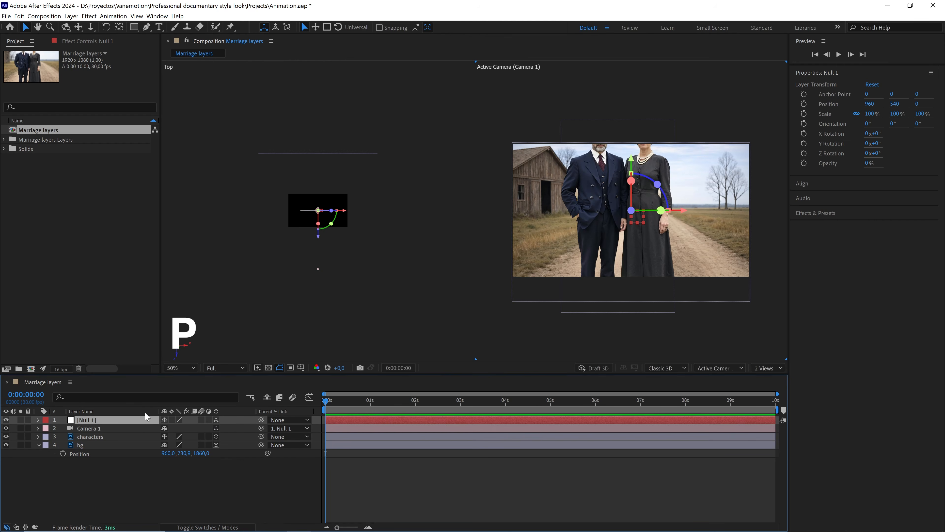
click(62, 428)
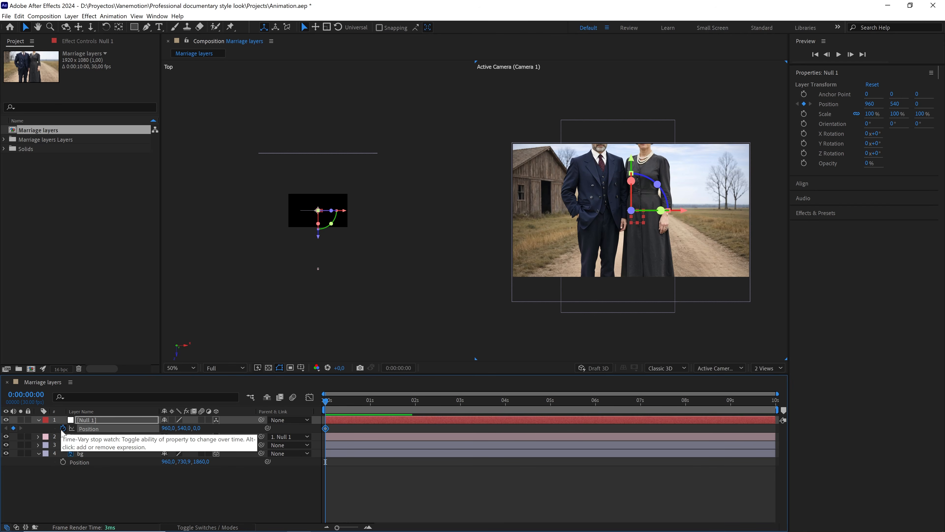
drag(326, 428, 292, 414)
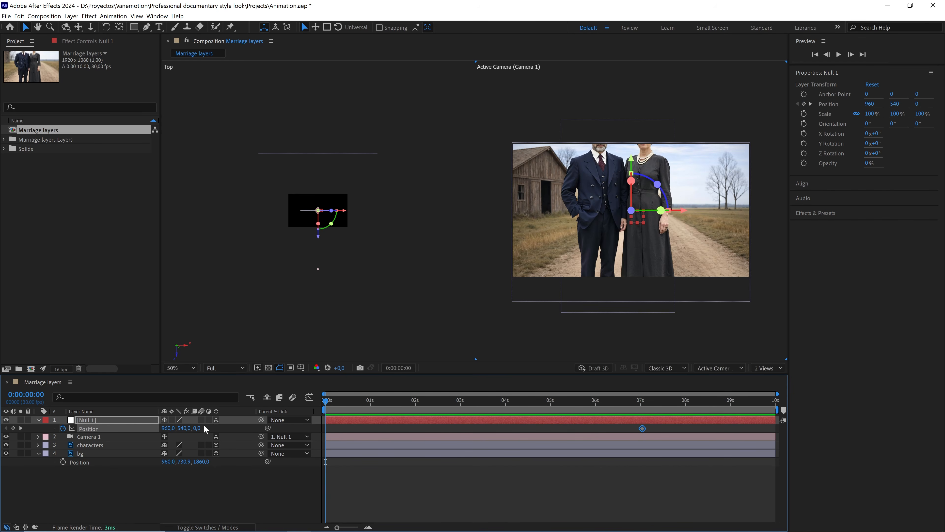
drag(199, 427, 225, 425)
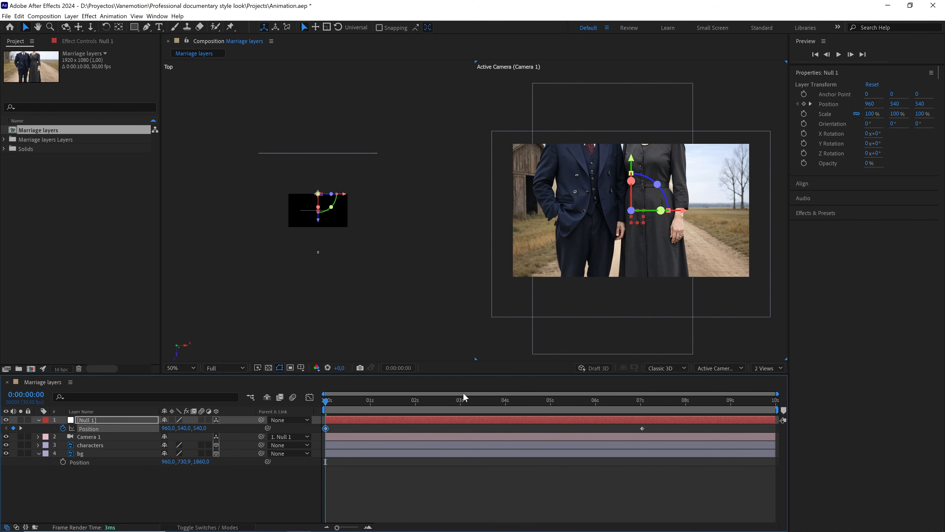
Return to a single view and raise Null 1's starting Z position to about 1210.
click(768, 368)
click(786, 375)
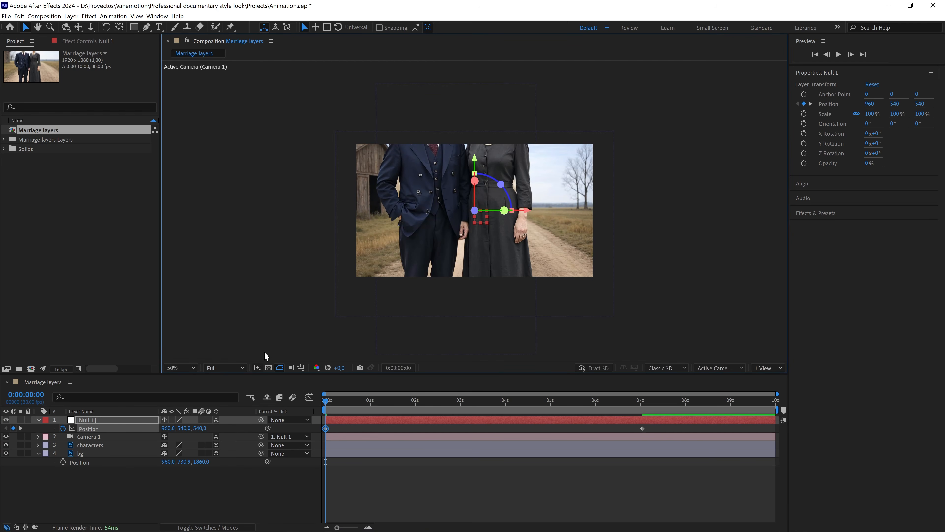
drag(201, 427, 312, 374)
Move the characters layer to about X 943 and Y 1063.
click(525, 225)
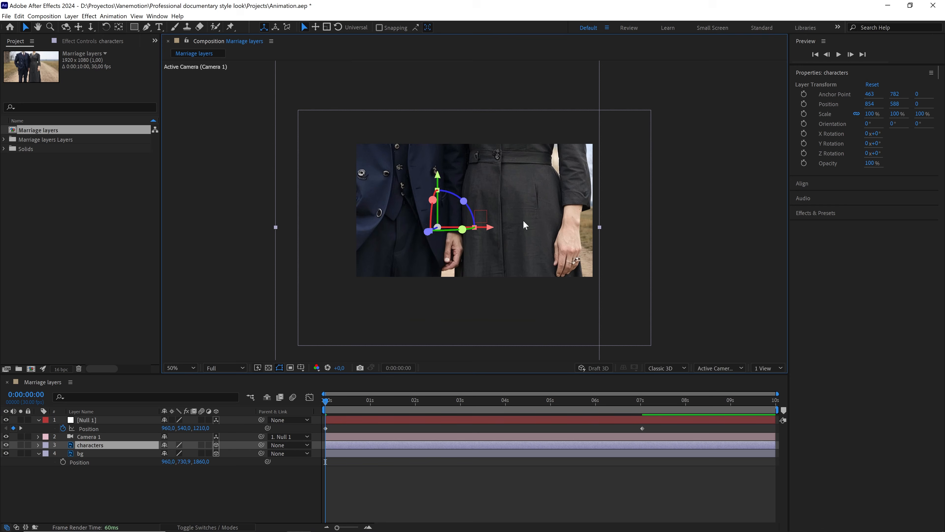
drag(493, 234, 524, 234)
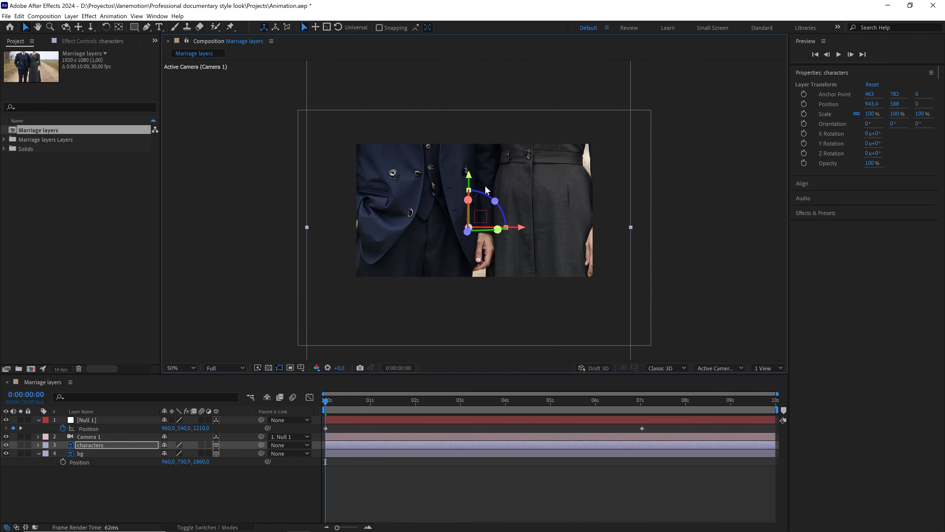
drag(471, 193, 471, 345)
Set Null 1's starting Z position to about 1860 and raise the characters layer to about Y 991.
drag(201, 428, 239, 435)
drag(326, 408, 644, 388)
click(492, 337)
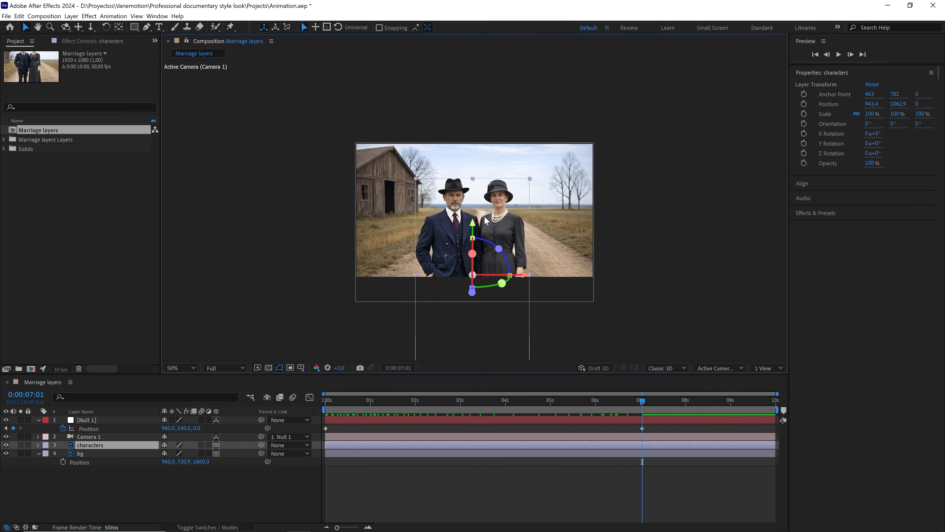
drag(472, 221, 472, 212)
Shift the characters layer left to about X 903 near the start of the animation.
drag(514, 407, 389, 422)
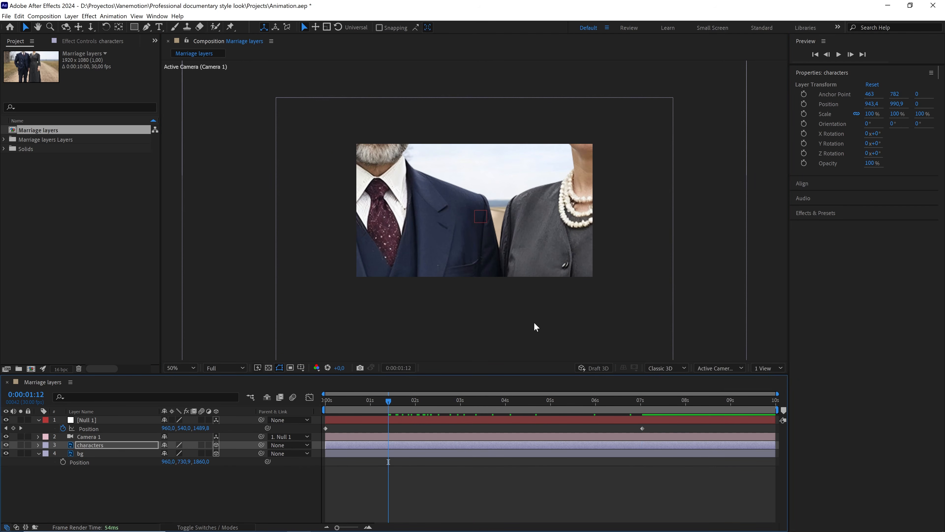
mouse_move(540, 324)
mouse_down()
mouse_move(524, 326)
mouse_move(533, 328)
mouse_up()
drag(398, 399, 348, 428)
click(143, 446)
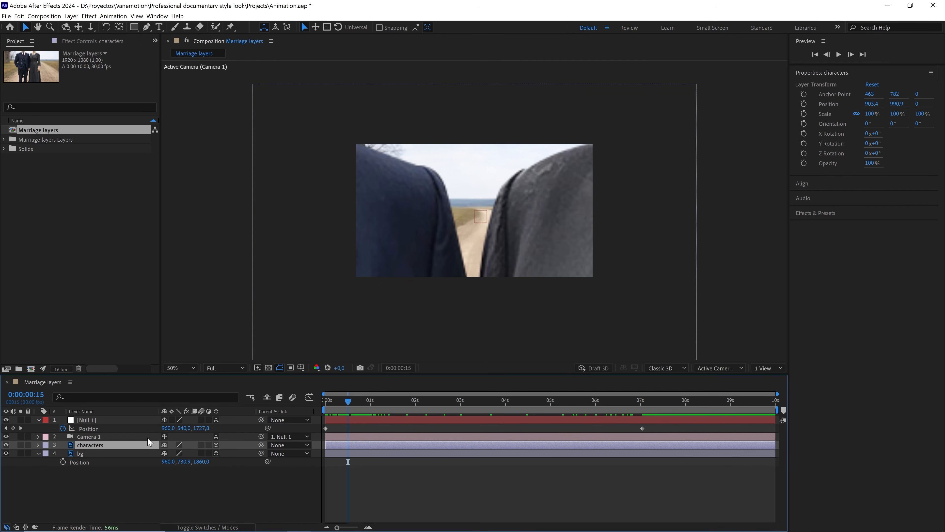
Set the characters layer's position to X 905 and Y 1000.
key(p)
click(168, 453)
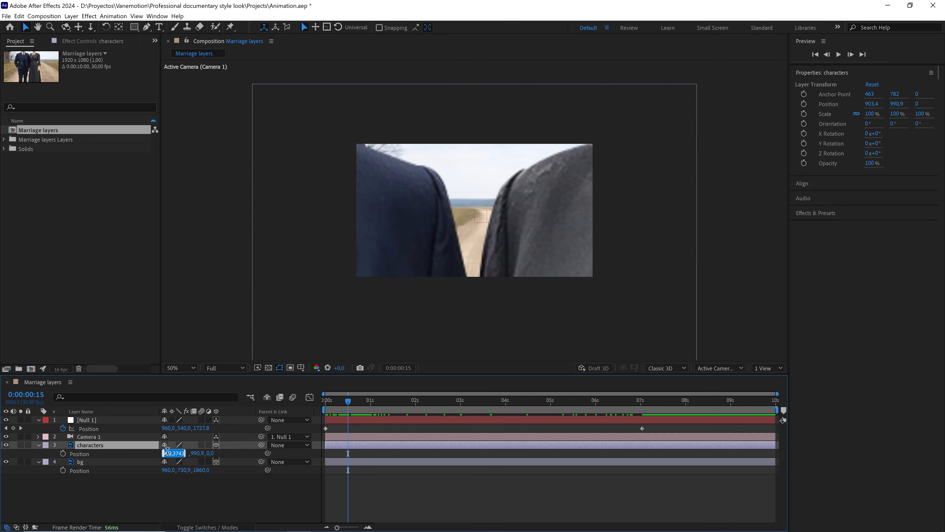
text(900)
click(172, 489)
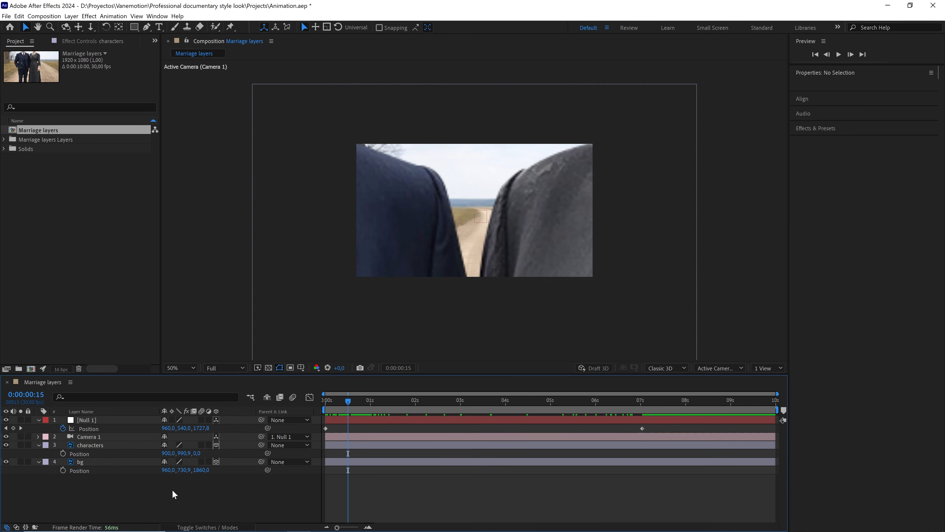
click(184, 453)
text(990)
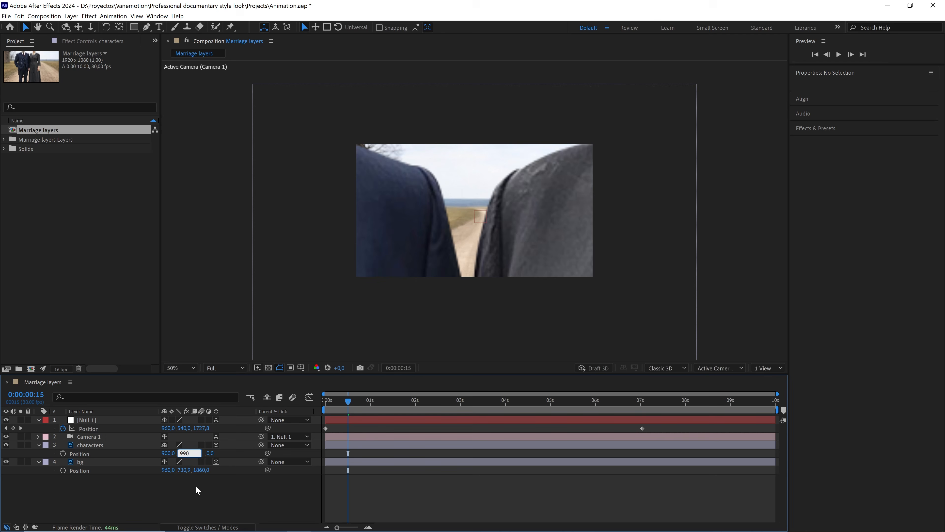
click(196, 486)
drag(335, 402, 327, 405)
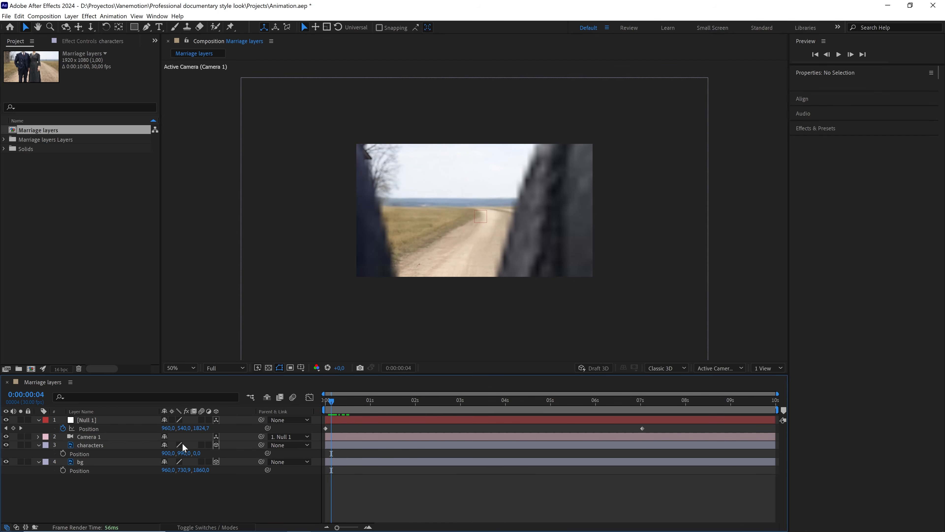
drag(170, 453, 173, 454)
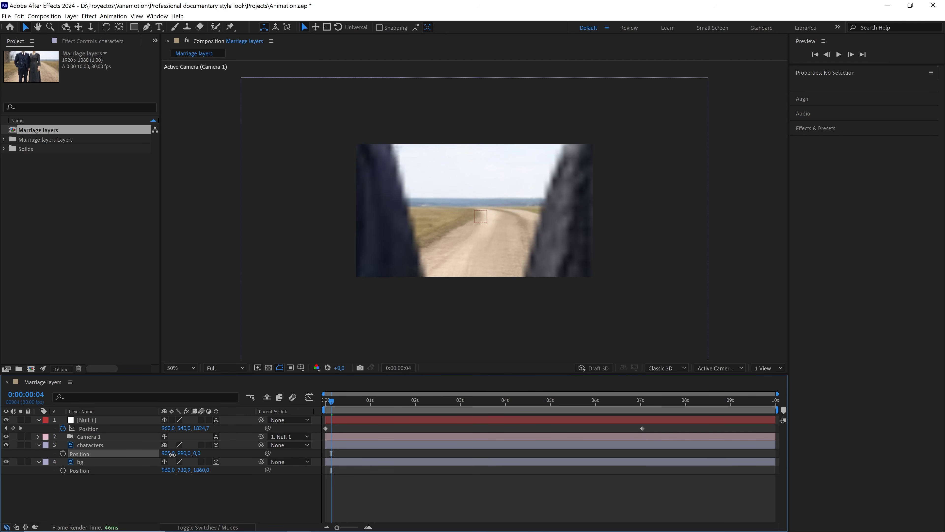
drag(183, 453, 188, 454)
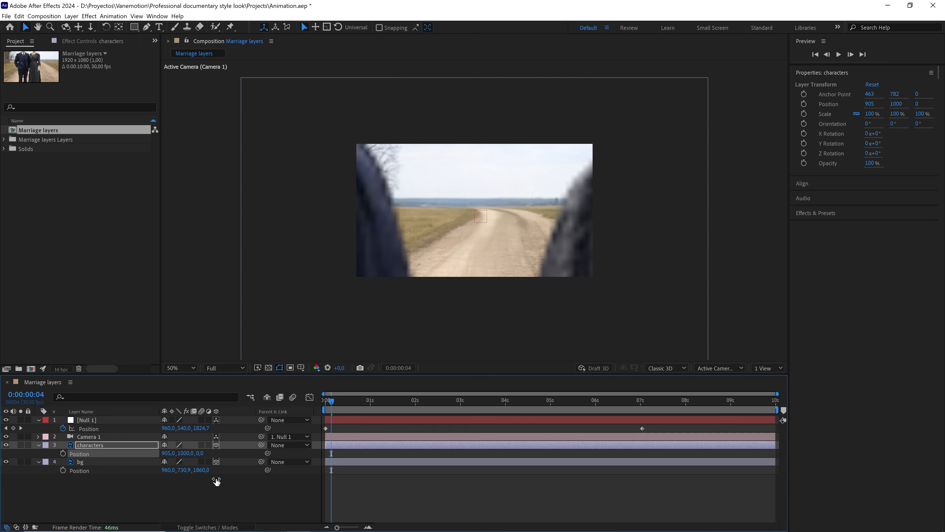
Apply Easy Ease to Null 1's position keyframes.
click(334, 403)
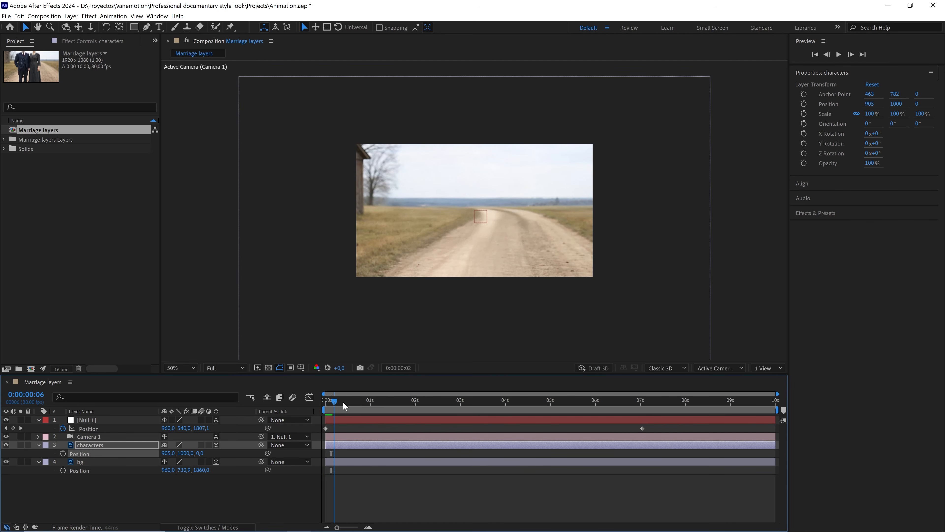
drag(343, 402, 314, 439)
key(F9)
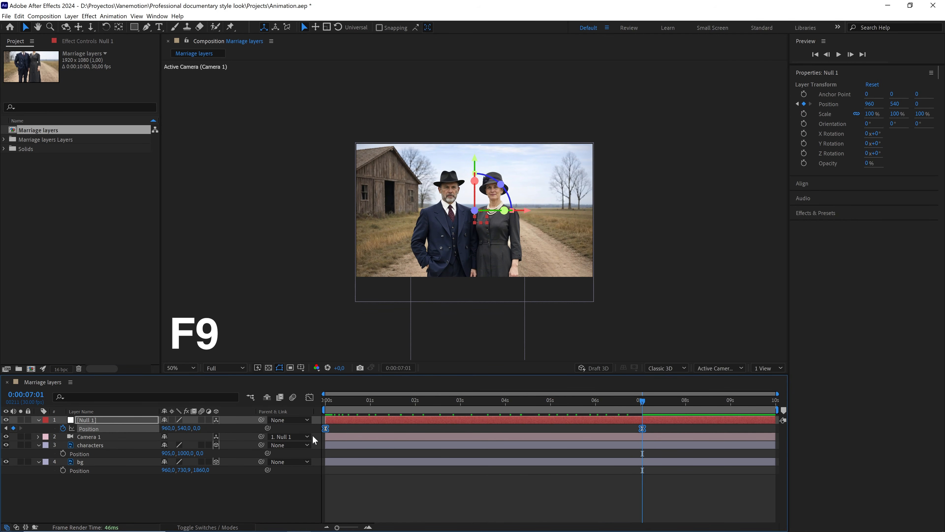
Lengthen the ease handles of Null 1's position keyframes in the speed graph for a smoother move.
click(309, 396)
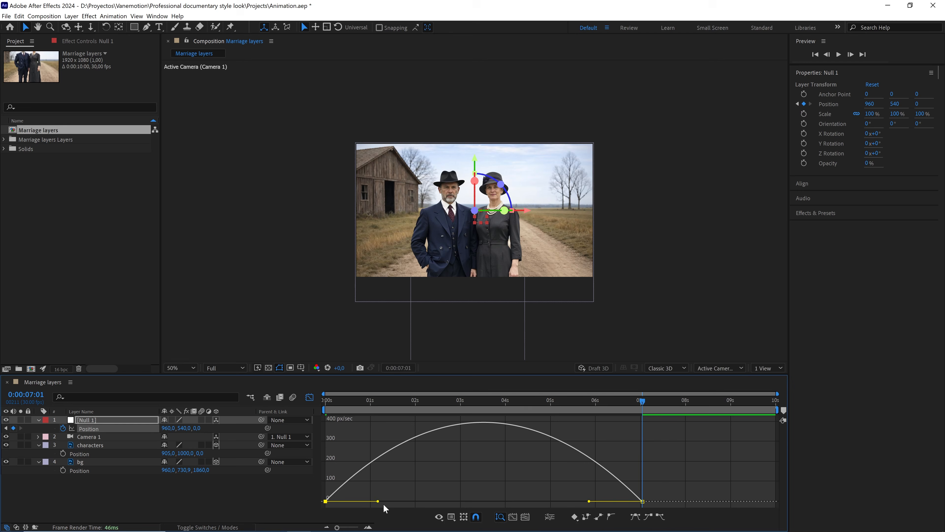
drag(377, 502, 402, 500)
drag(589, 501, 548, 501)
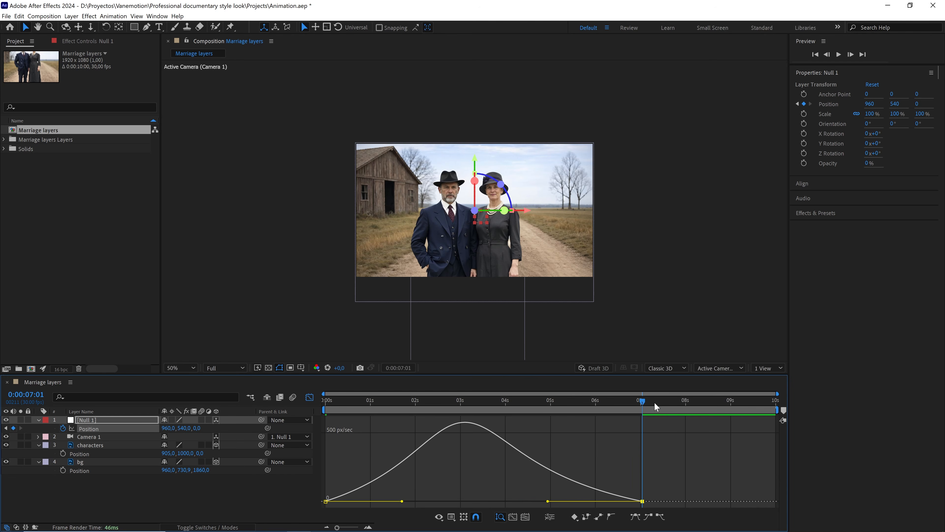
drag(654, 408, 326, 415)
click(309, 397)
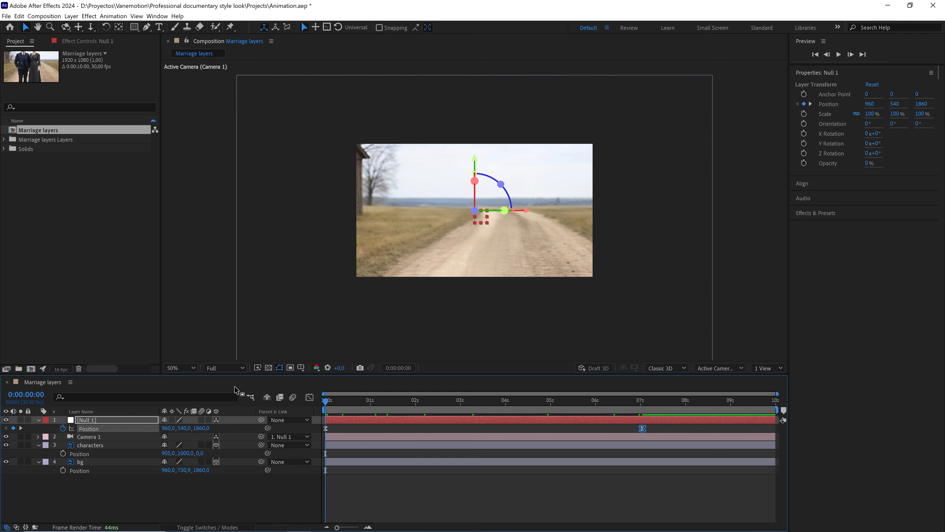
Enlarge the viewer to about 112% and preview the camera animation.
click(181, 368)
click(178, 193)
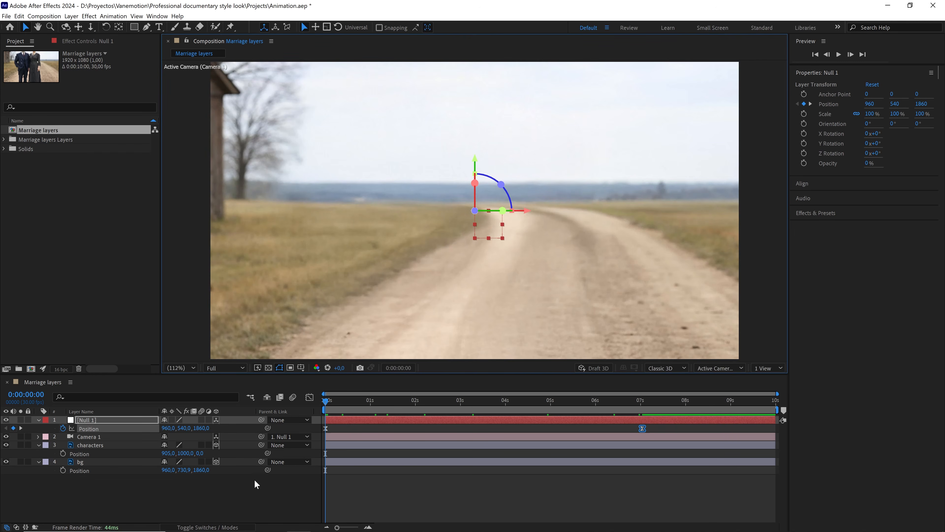
click(256, 489)
key(space)
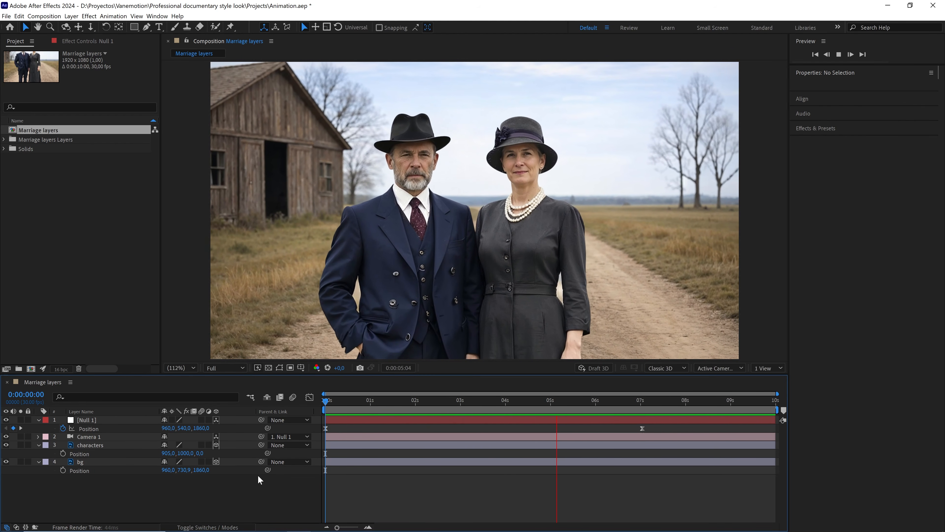
key(space)
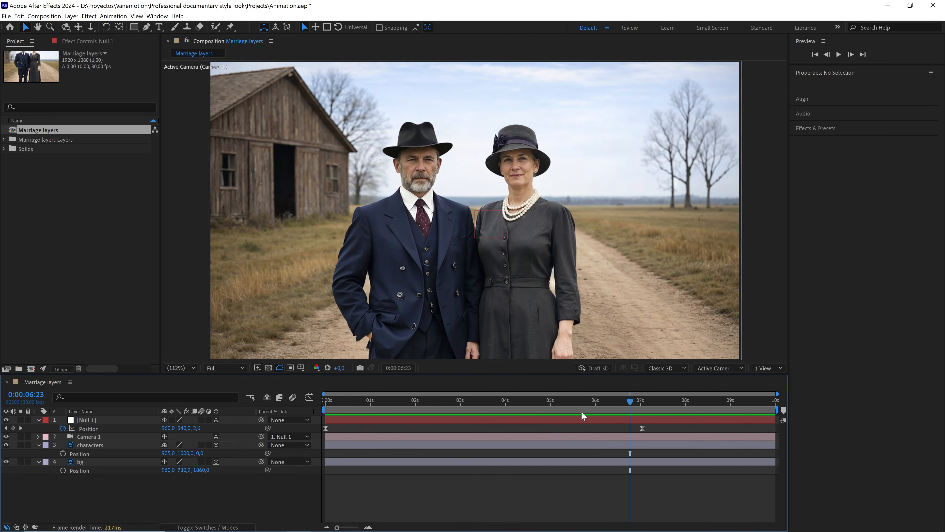
Add a new adjustment layer to the composition at about 7 seconds.
drag(594, 404, 639, 404)
right_click(201, 485)
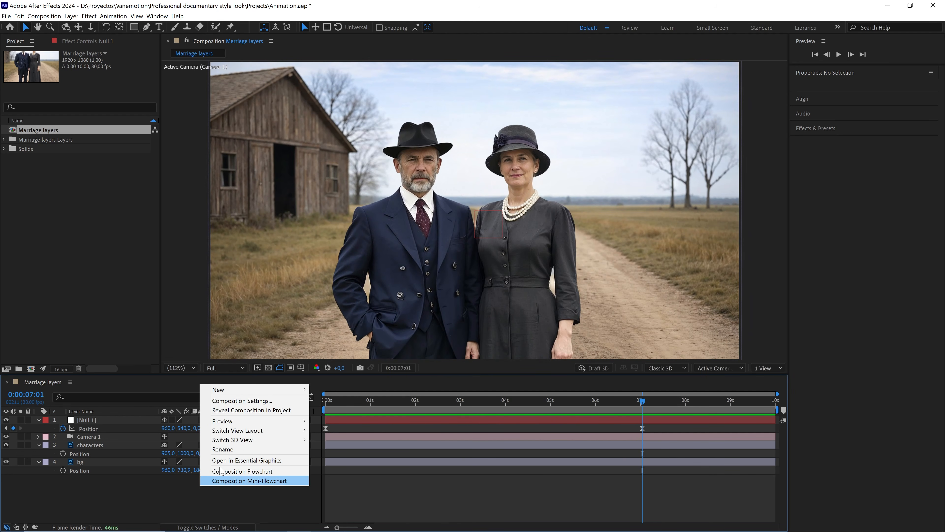
mouse_move(263, 390)
click(360, 457)
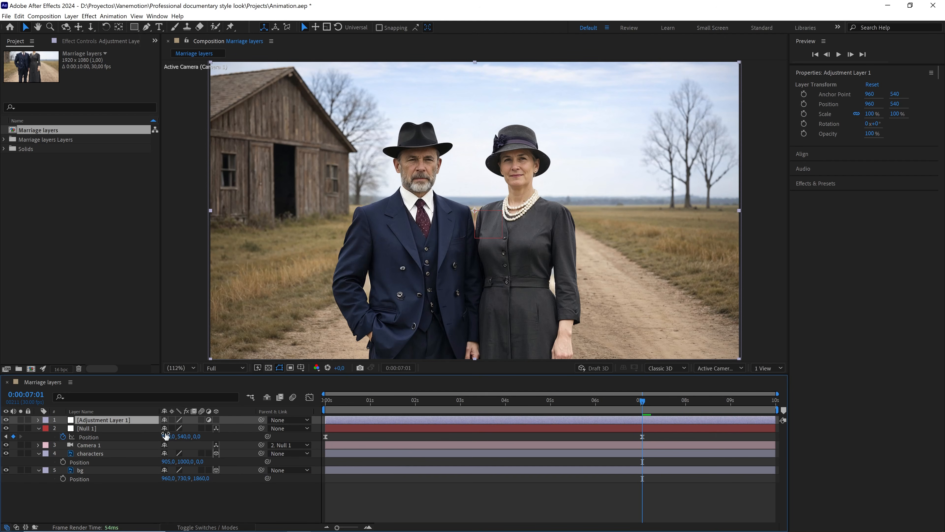
Move the adjustment layer below Camera 1 and apply the Tritone effect to it.
drag(127, 420, 121, 450)
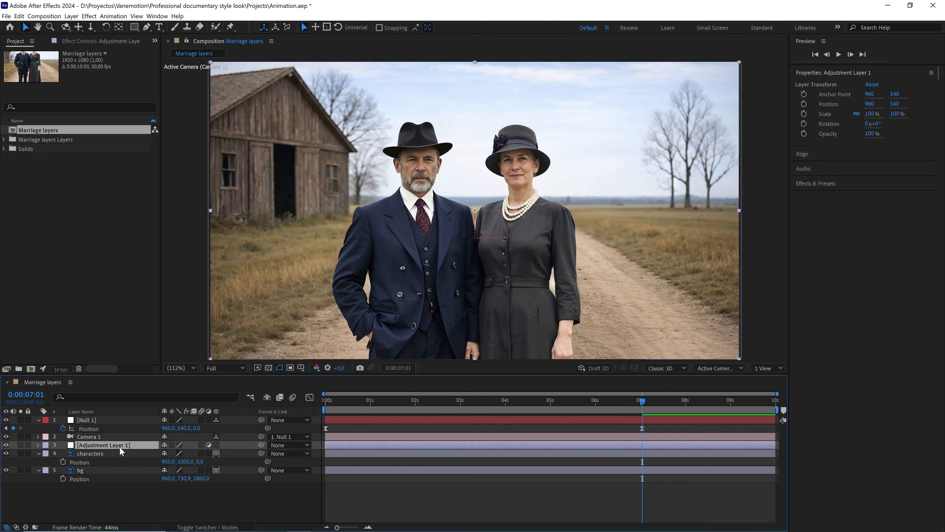
click(809, 189)
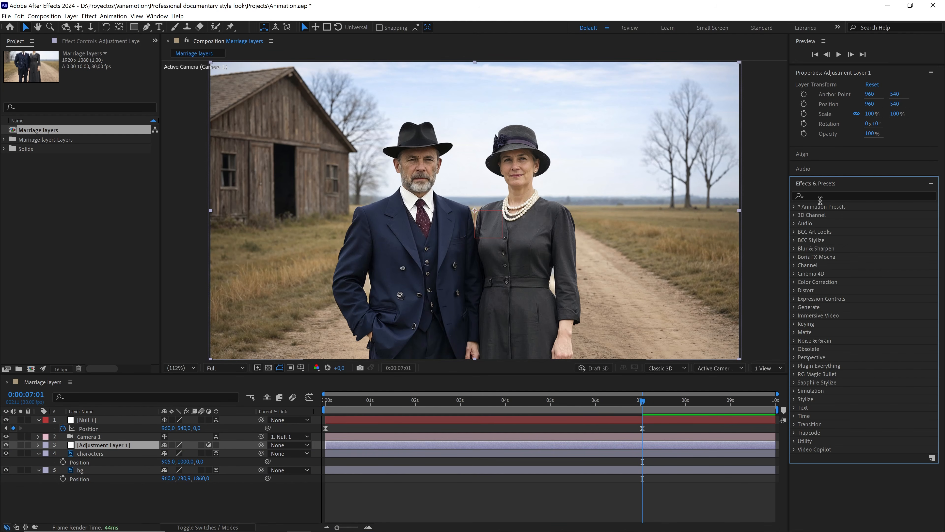
click(819, 195)
text(trit)
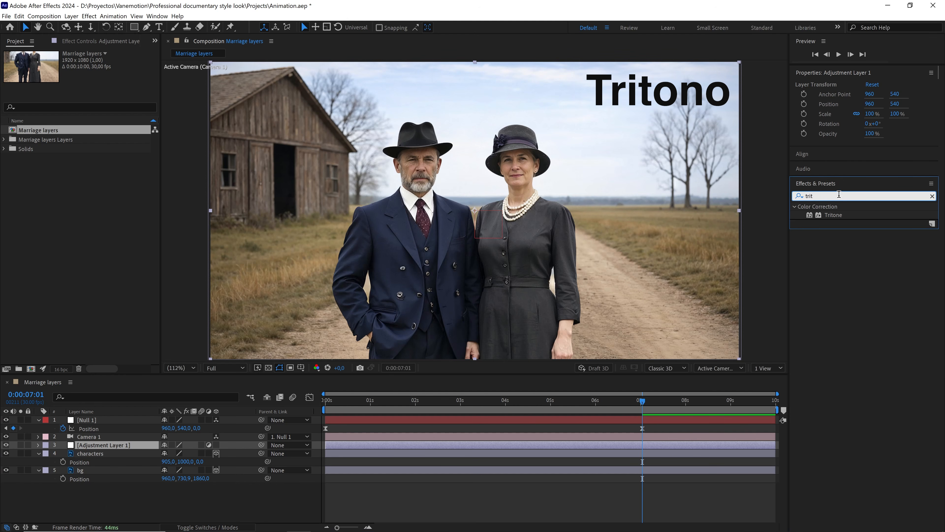
double_click(835, 214)
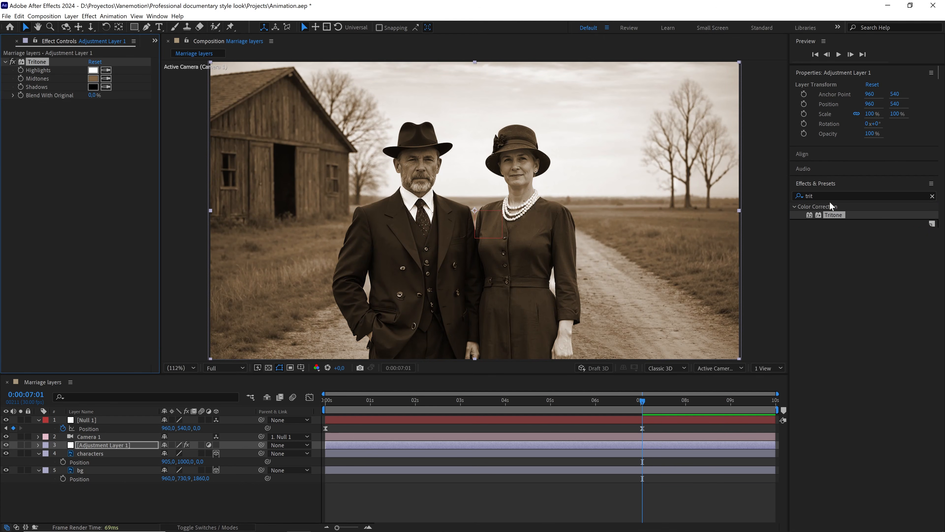
Desaturate the Tritone midtones colour to 7F766C for a more neutral tone.
click(94, 79)
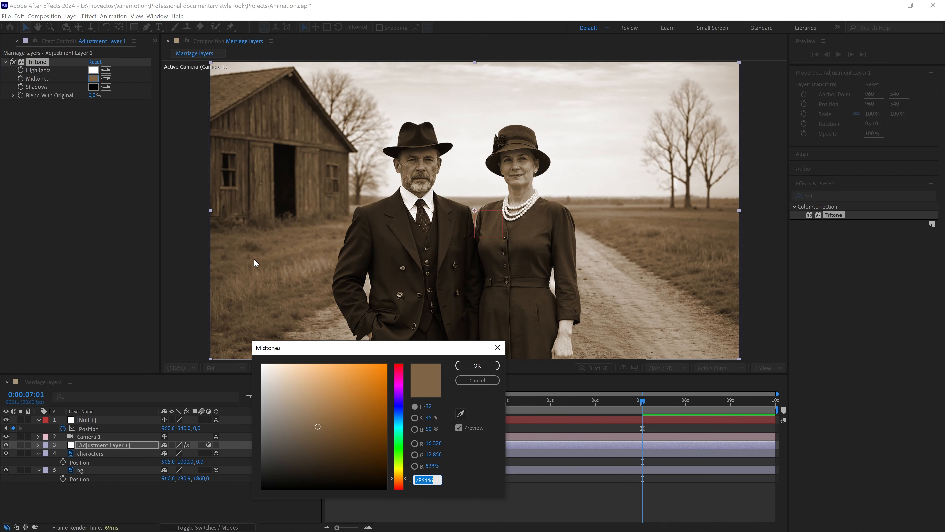
drag(433, 421, 412, 419)
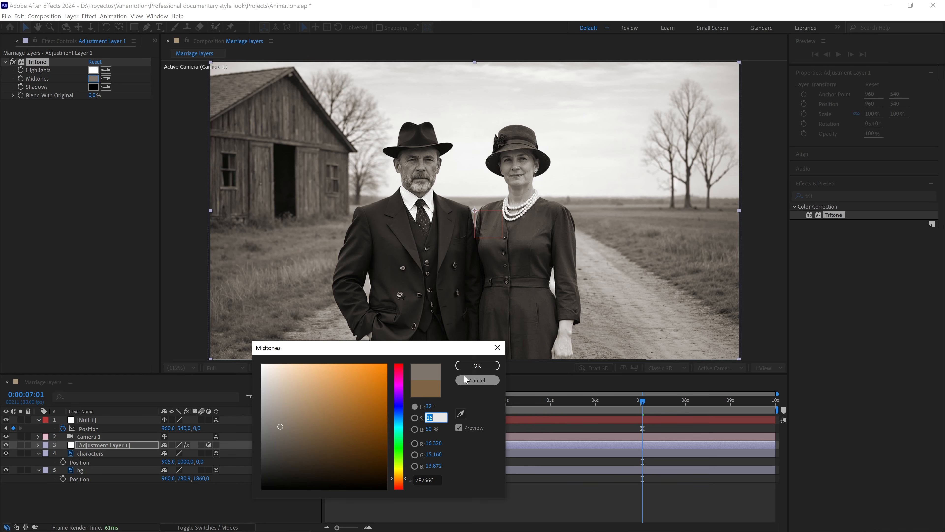
click(477, 366)
Apply Curves to the adjustment layer and nudge the curve's white and black points slightly.
click(854, 195)
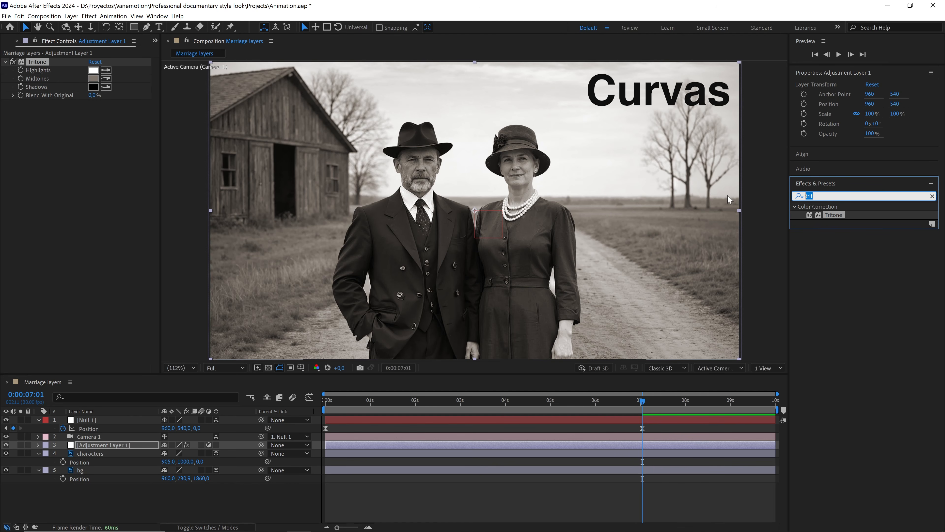
text(curv)
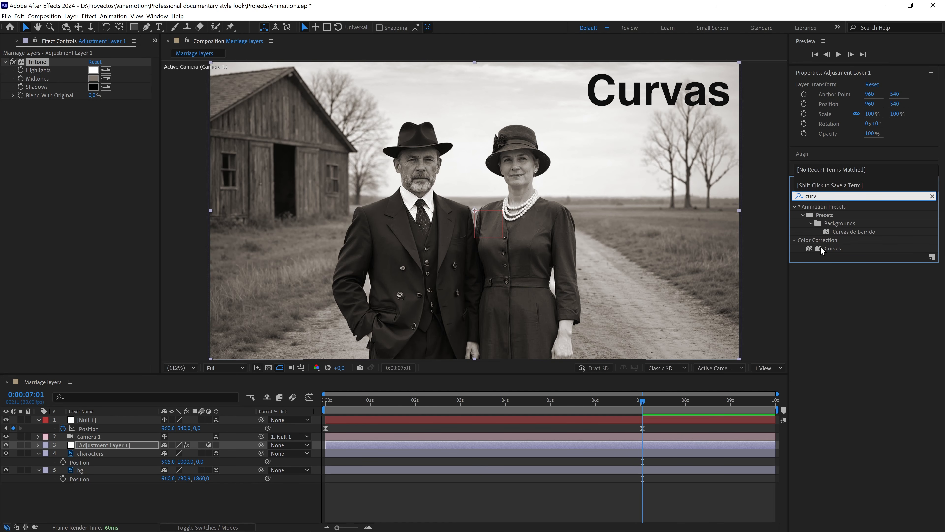
double_click(822, 248)
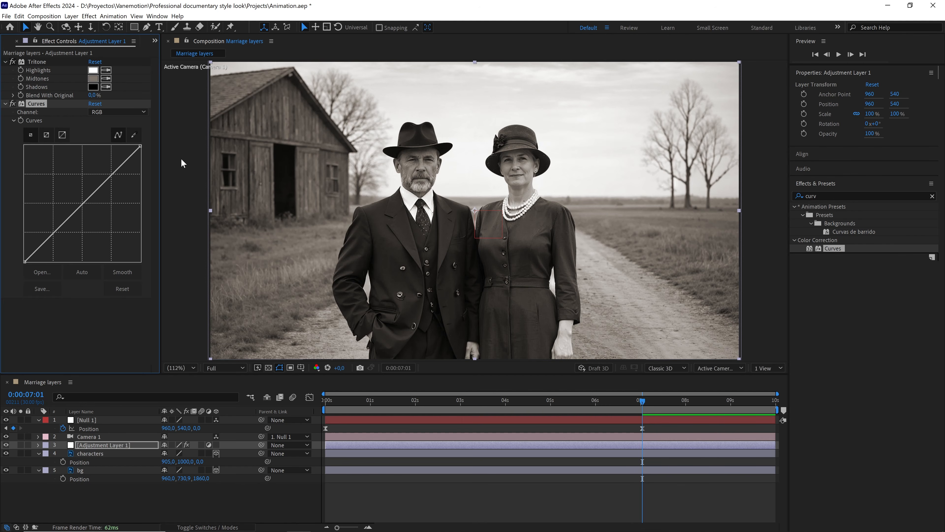
drag(139, 148, 137, 150)
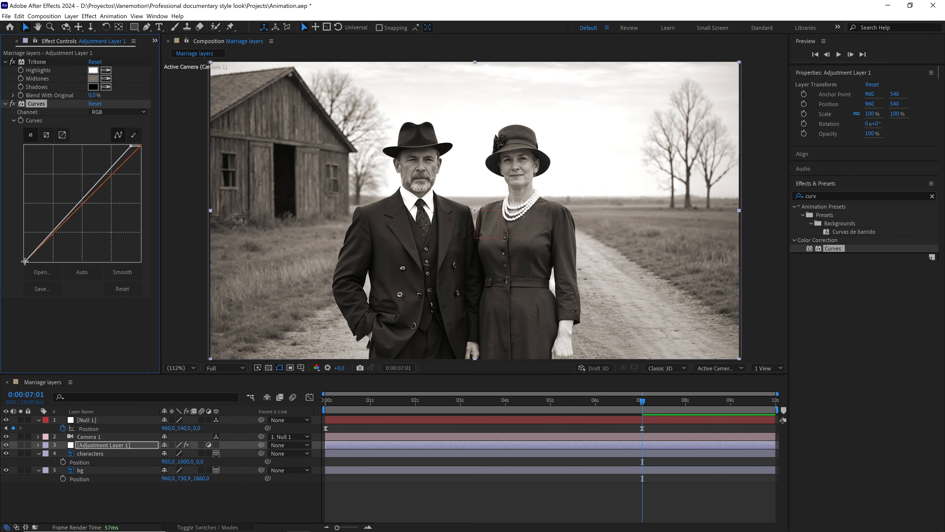
drag(24, 261, 32, 266)
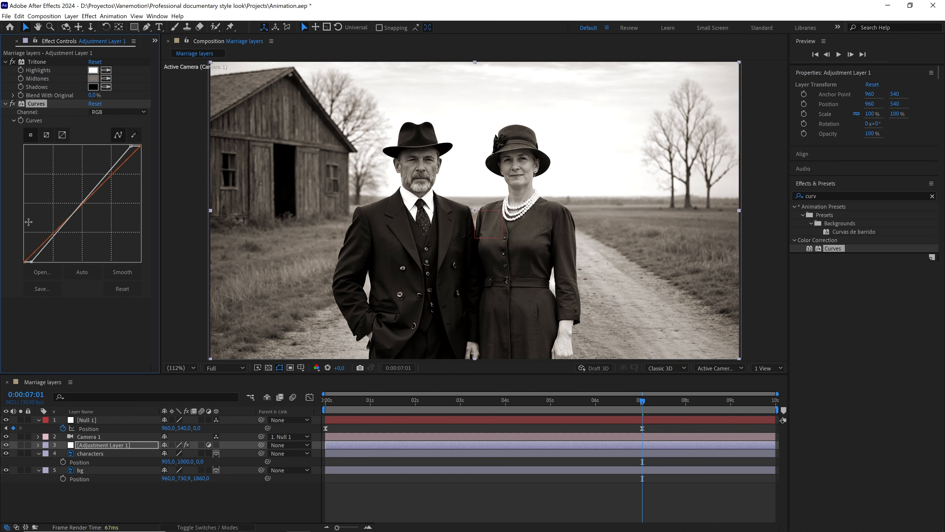
Toggle the Curves effect off and on to compare the image before and after.
click(12, 104)
click(12, 104)
click(12, 104)
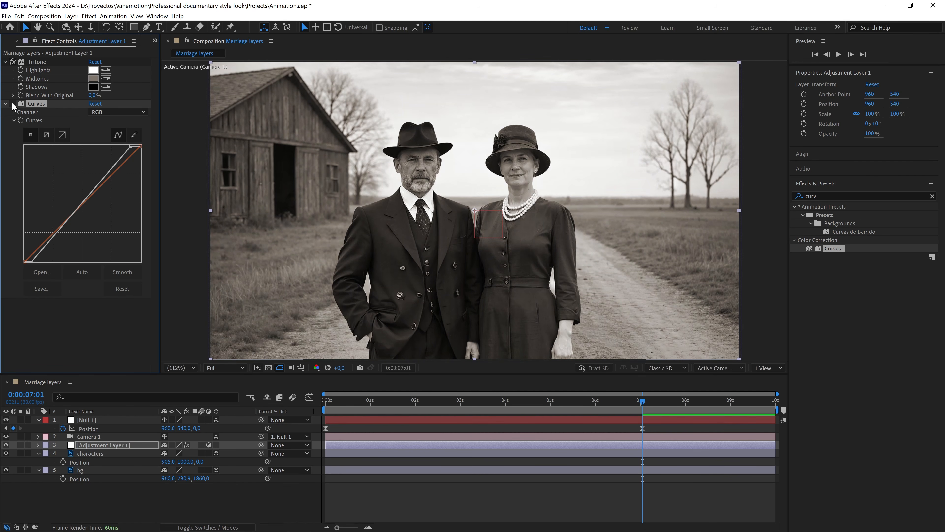
click(12, 104)
Create a second adjustment layer at the top and rename it looks.
right_click(146, 492)
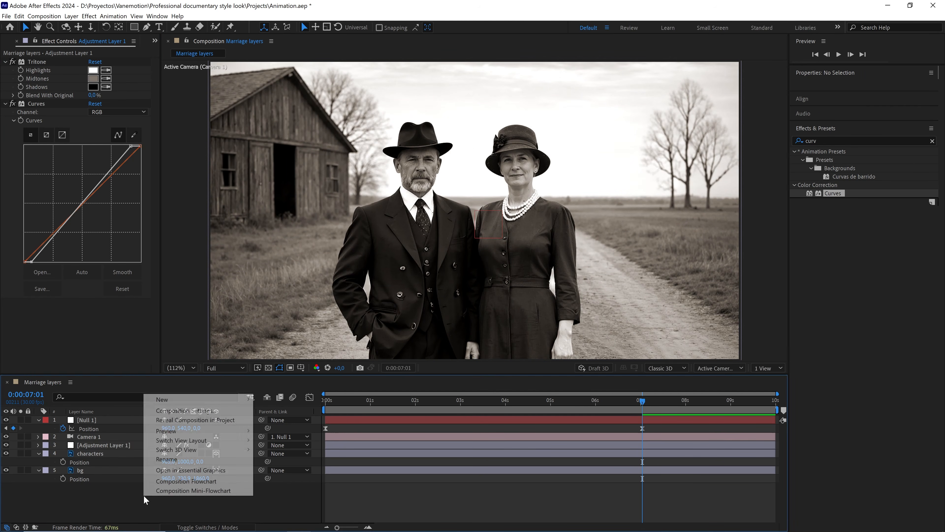
mouse_move(199, 401)
click(287, 466)
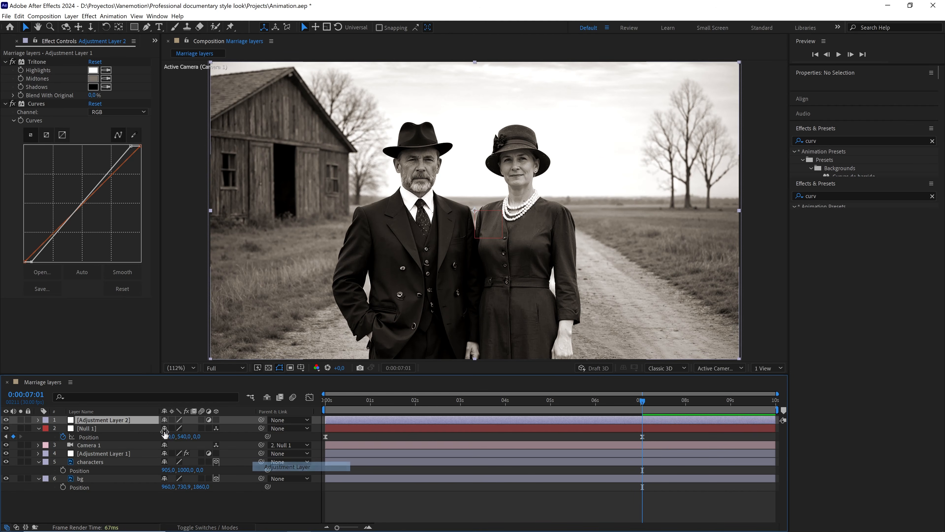
key(Return)
text(loo)
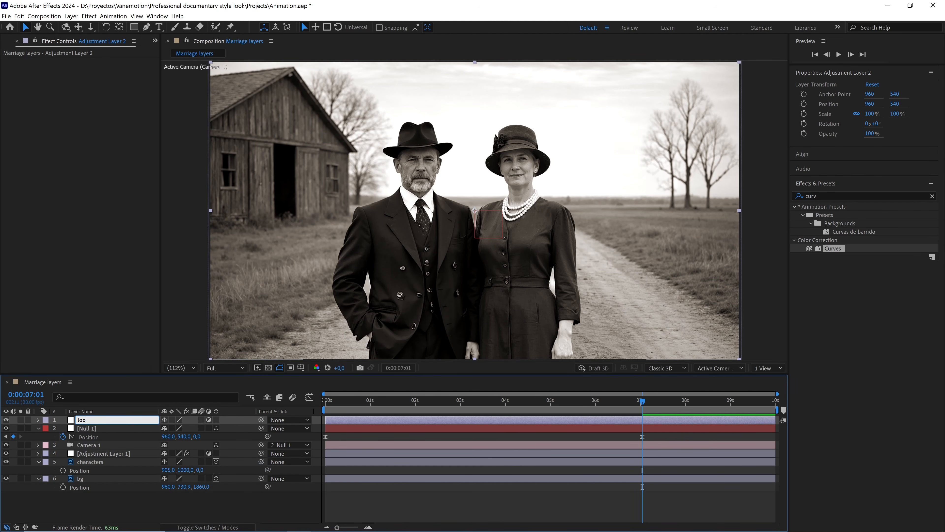
text(ks)
Apply the Magic Bullet Looks effect to the looks layer and open its editor.
click(846, 197)
text(look)
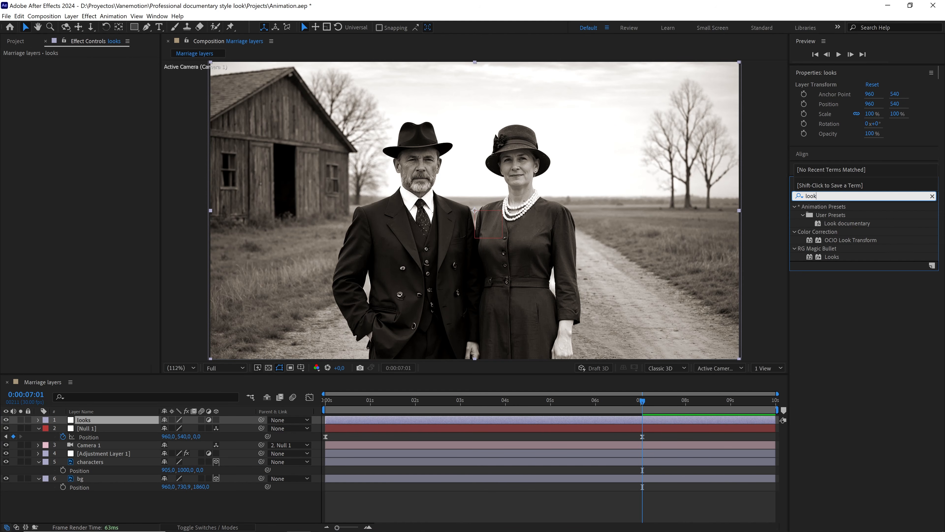
text(s)
drag(839, 216, 103, 420)
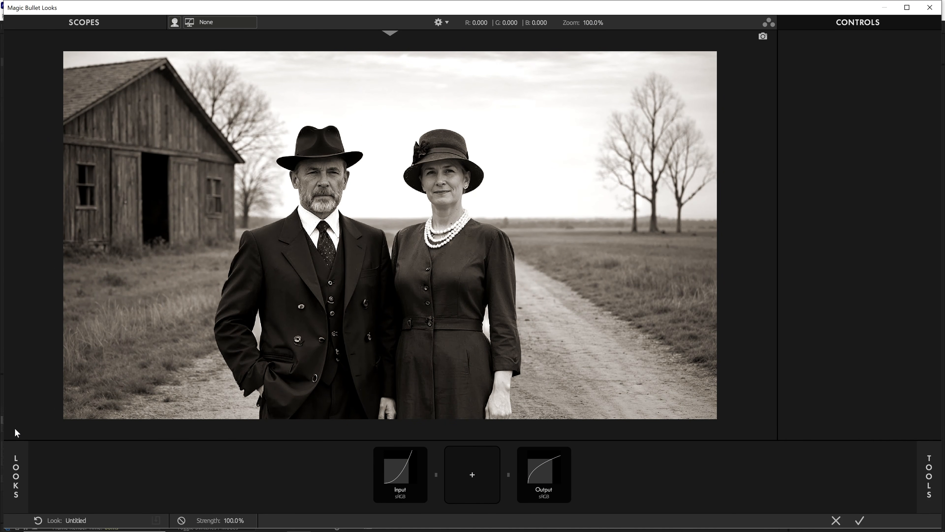
mouse_move(17, 464)
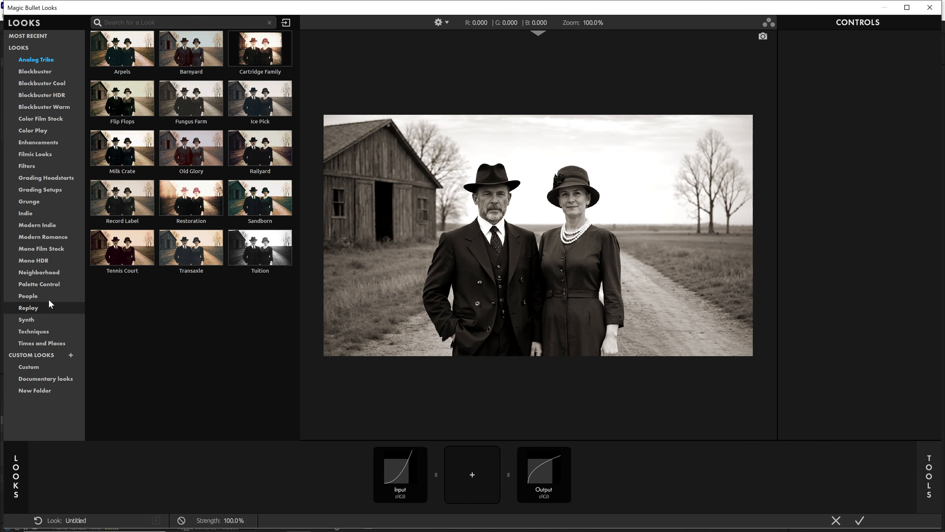
Browse the Blockbuster look categories to compare their presets.
click(40, 72)
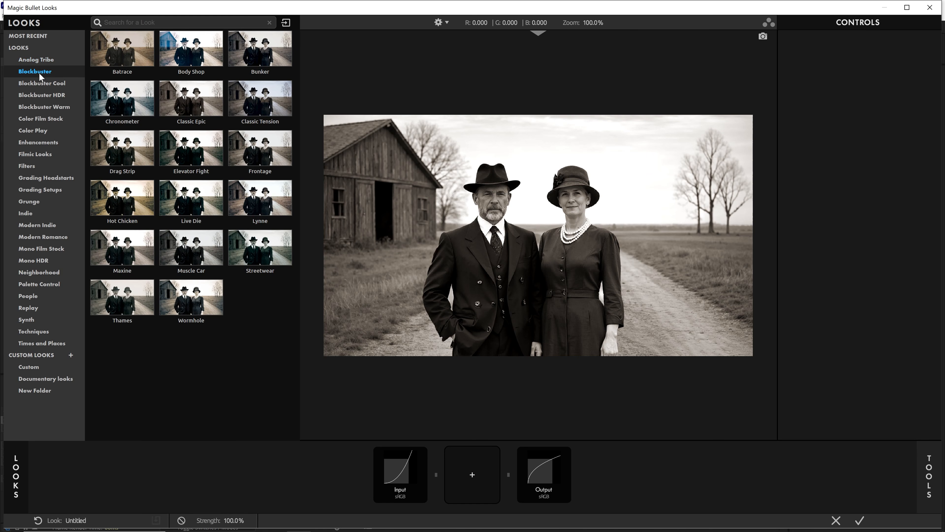
click(40, 84)
click(40, 95)
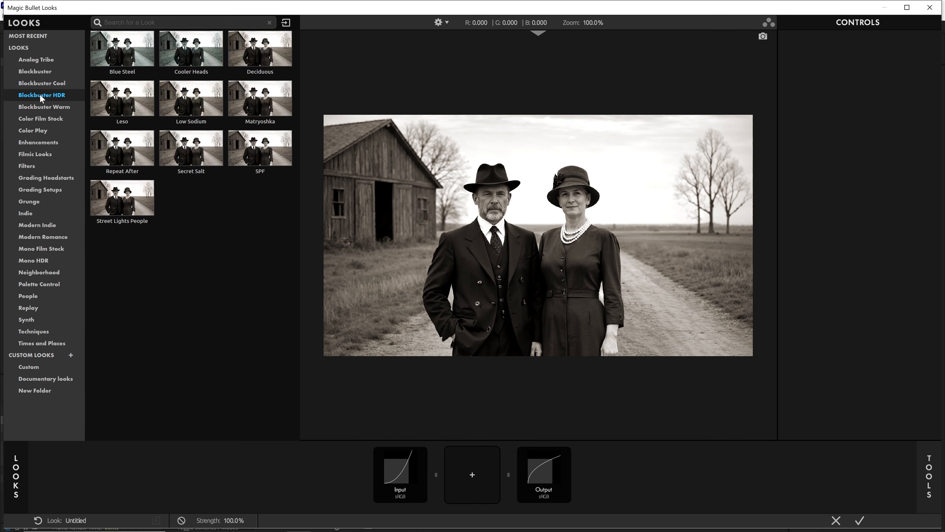
click(39, 107)
click(39, 117)
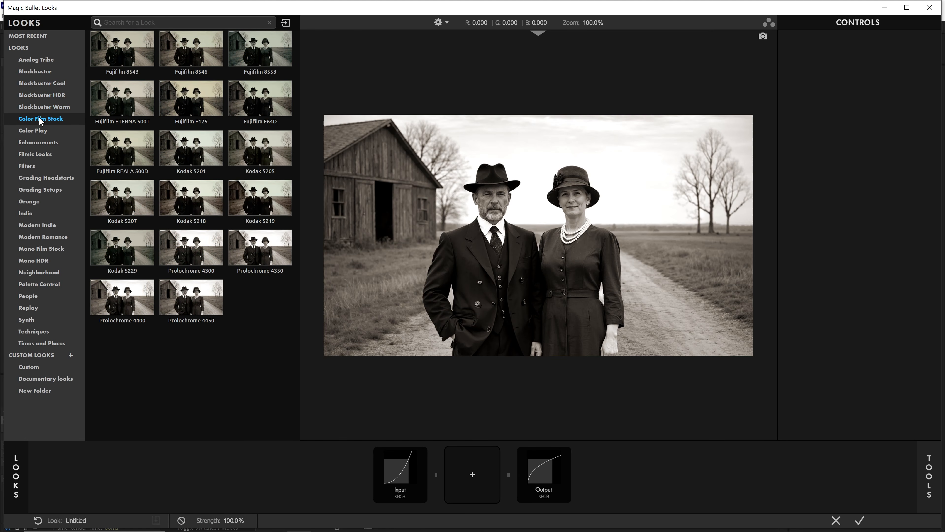
click(53, 107)
Try several Blockbuster Warm looks such as Amberchrome, Bloodbag, Classic Warm and Fuzzy and Laser Jam.
click(127, 48)
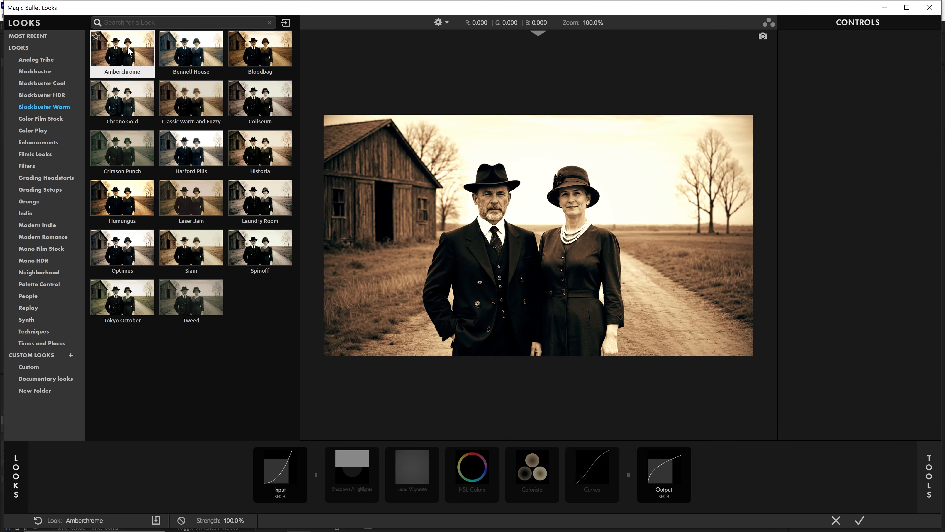
click(198, 55)
click(261, 55)
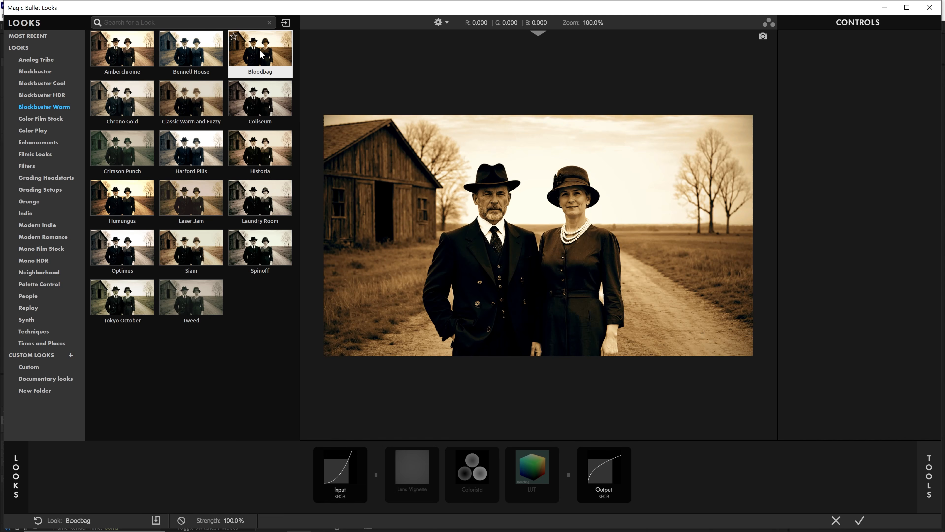
click(196, 55)
click(200, 105)
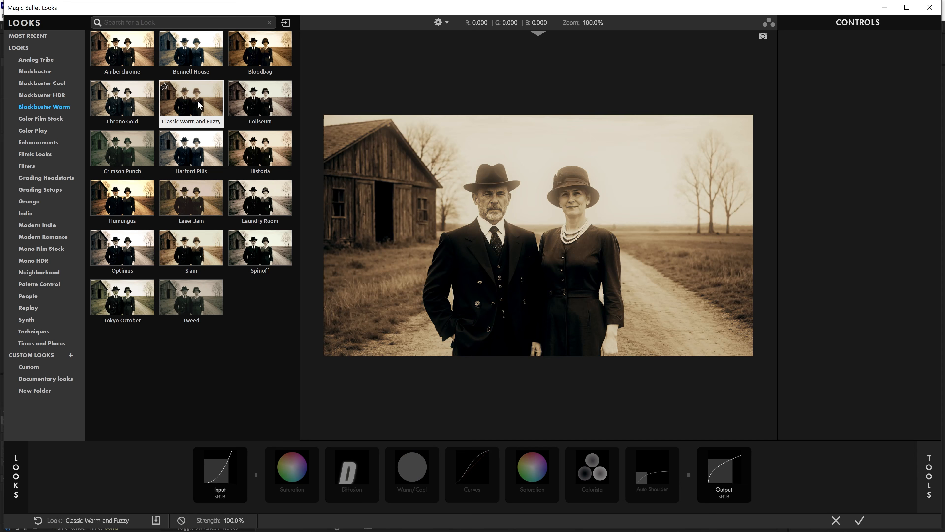
click(202, 160)
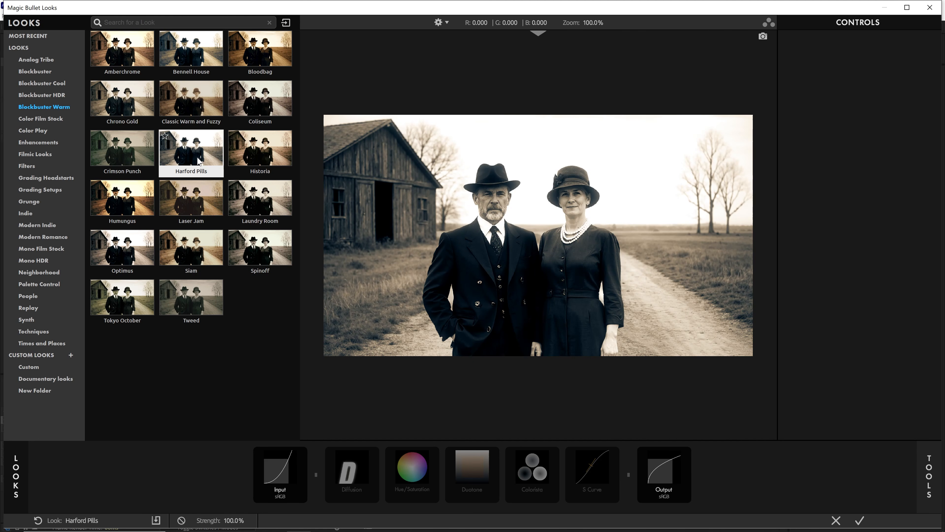
click(148, 157)
click(191, 199)
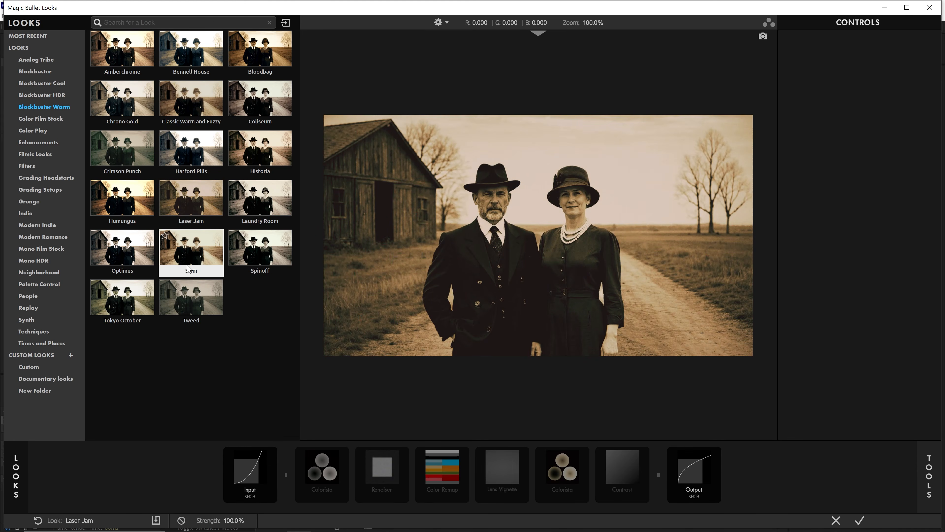
click(191, 249)
Try Blockbuster HDR looks including Low Sodium and Deciduous.
click(41, 95)
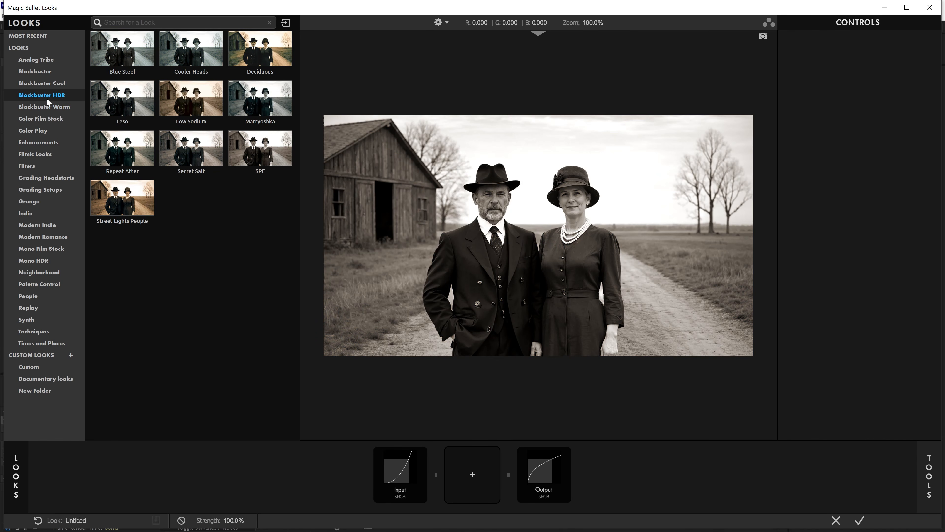
click(141, 104)
click(186, 104)
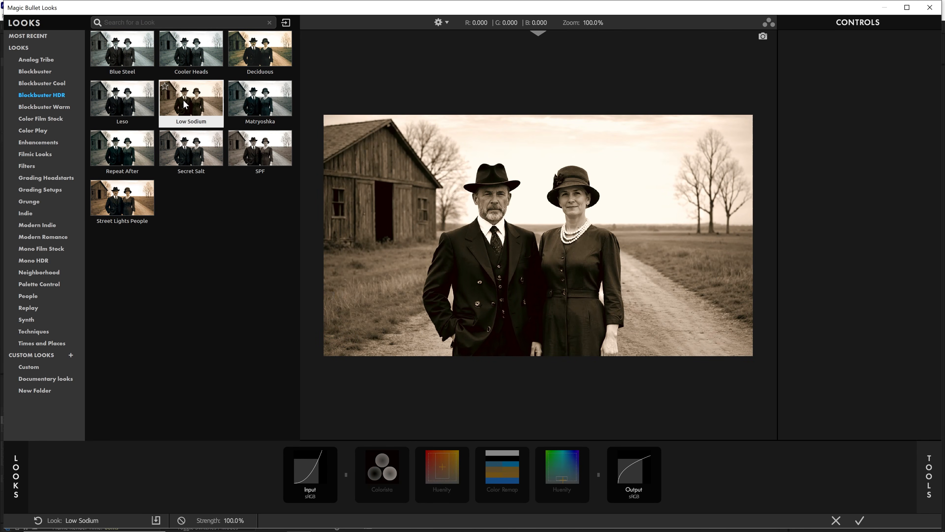
click(273, 58)
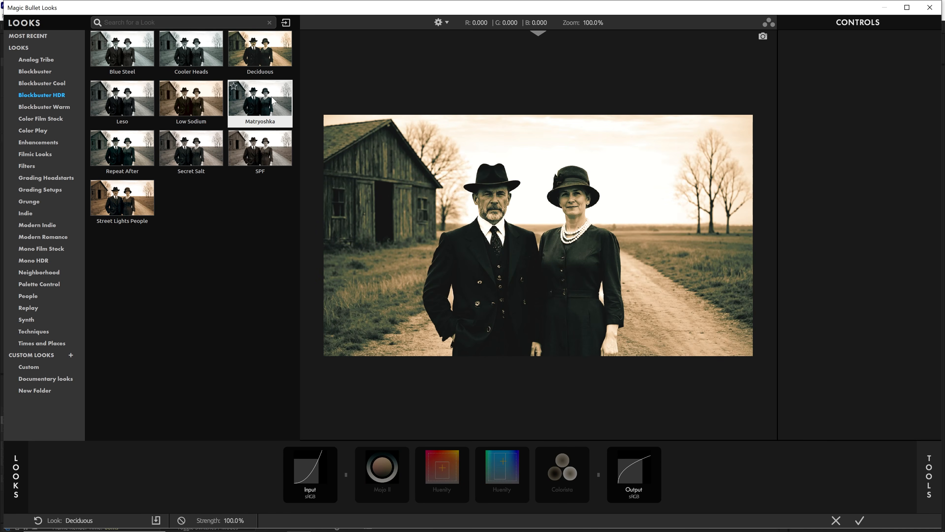
Try Blockbuster Cool looks such as Classic Neo, Frye and Classic Ultimatum.
click(40, 83)
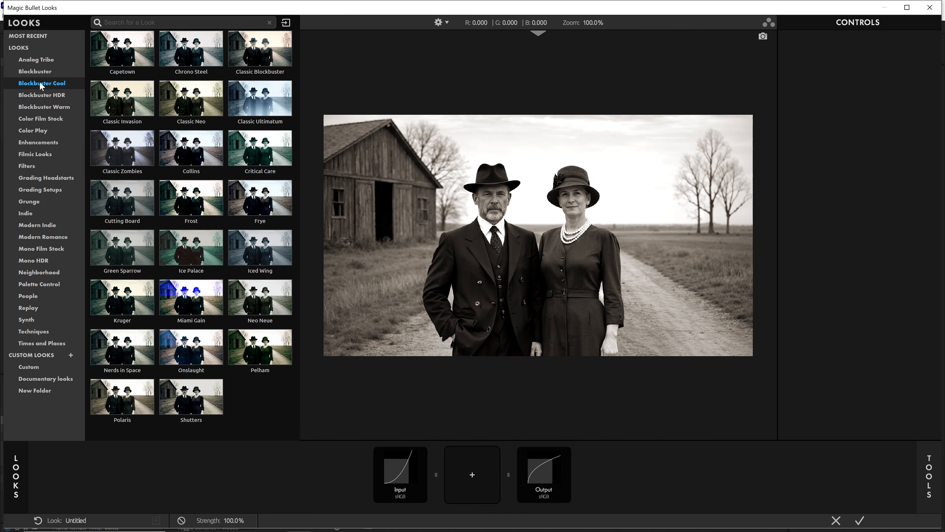
click(188, 107)
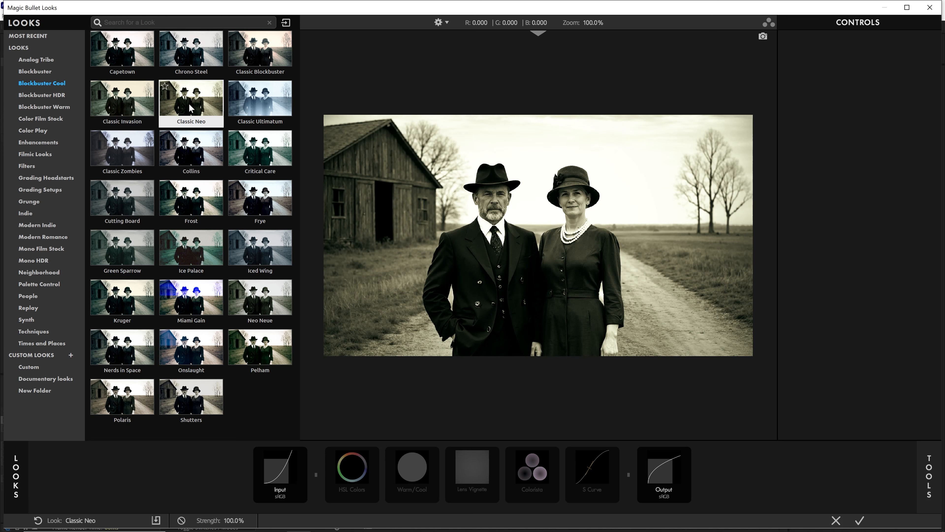
click(270, 209)
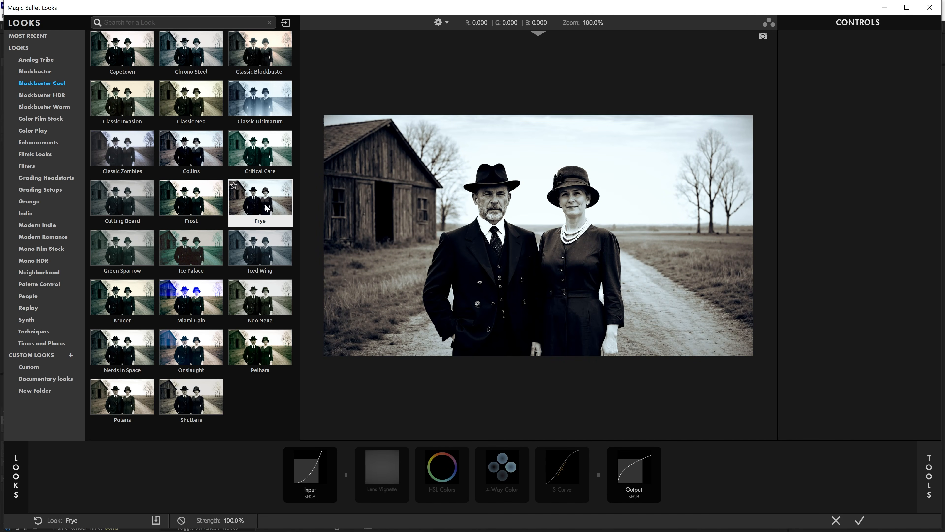
click(251, 154)
click(251, 115)
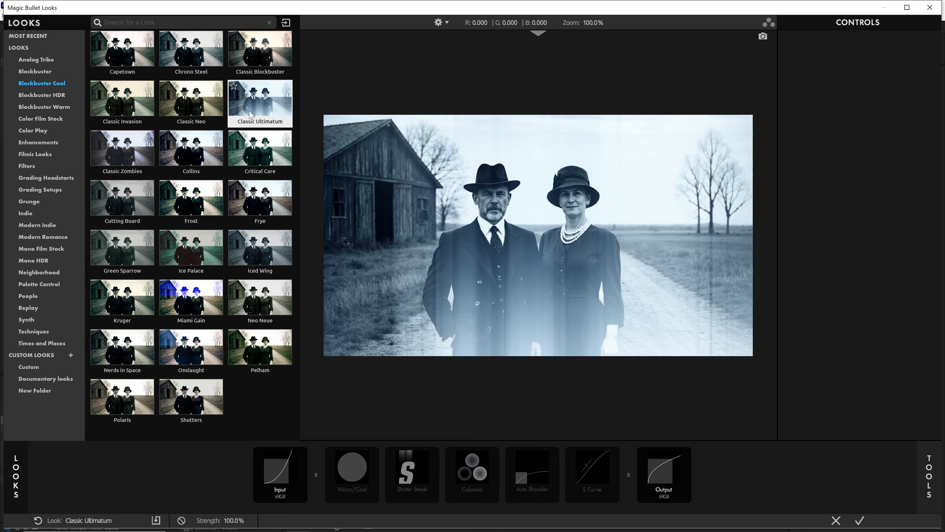
Try Blockbuster looks including Body Shop, Live Die and Hot Chicken.
click(47, 67)
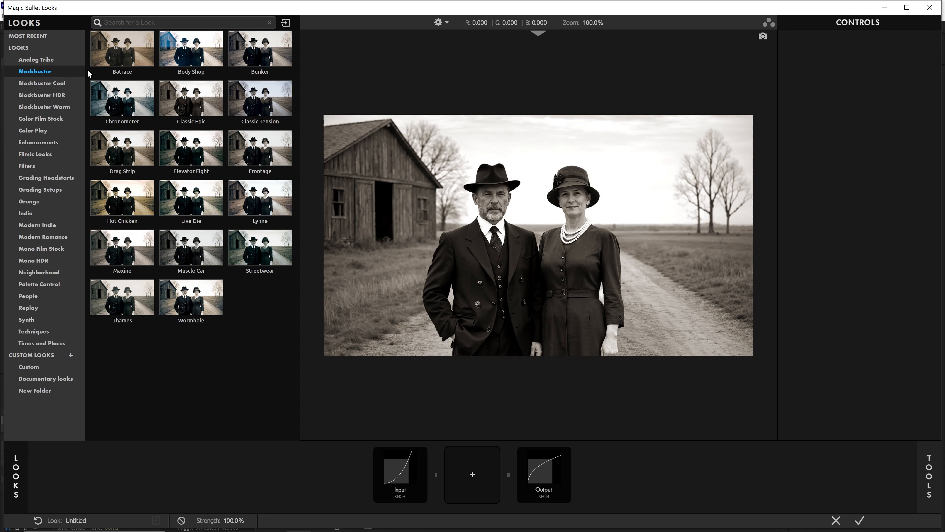
click(189, 95)
click(194, 58)
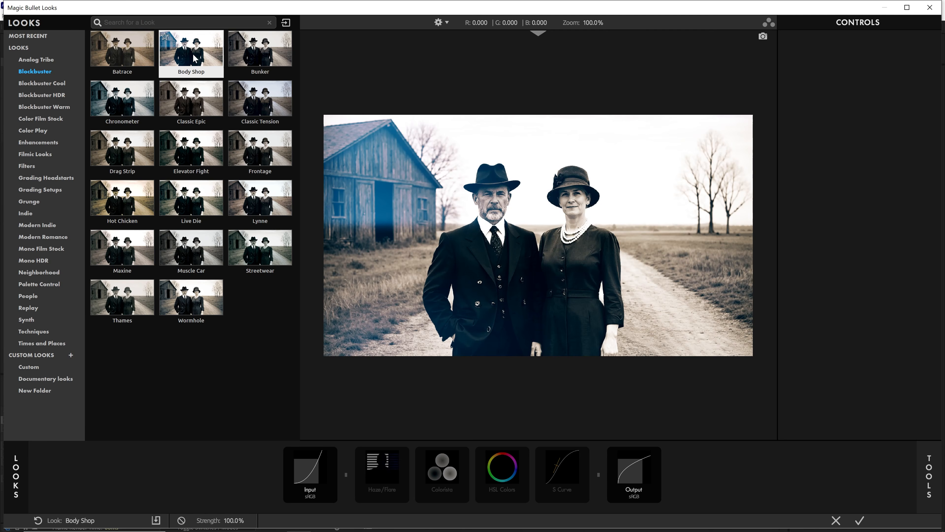
click(197, 202)
click(124, 197)
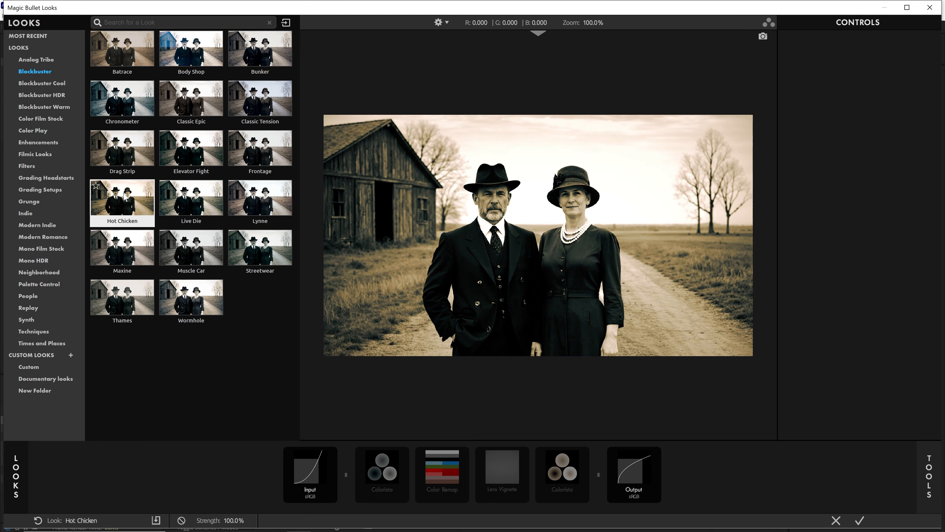
Apply the Barnyard look from the Analog Tribe category.
click(37, 63)
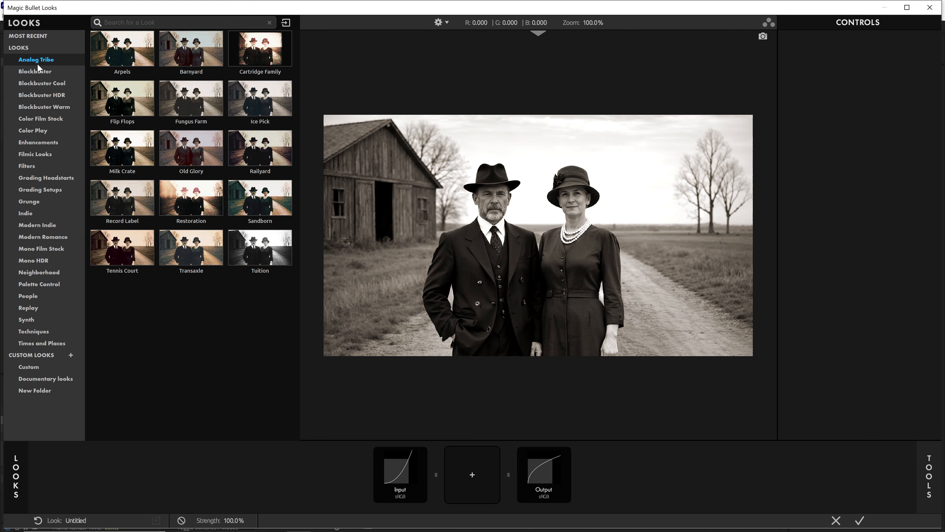
click(128, 61)
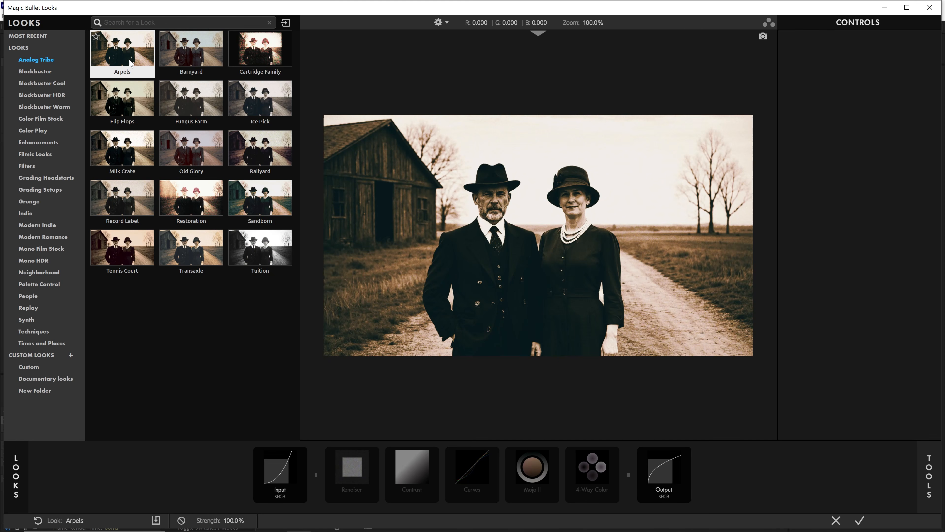
click(181, 54)
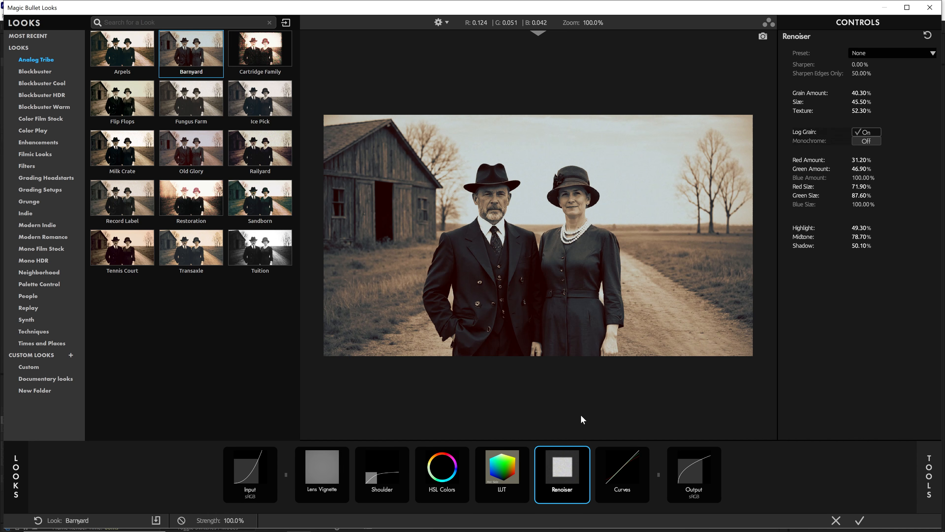
Inspect each tool in the Barnyard look's chain and its controls.
click(613, 465)
click(696, 470)
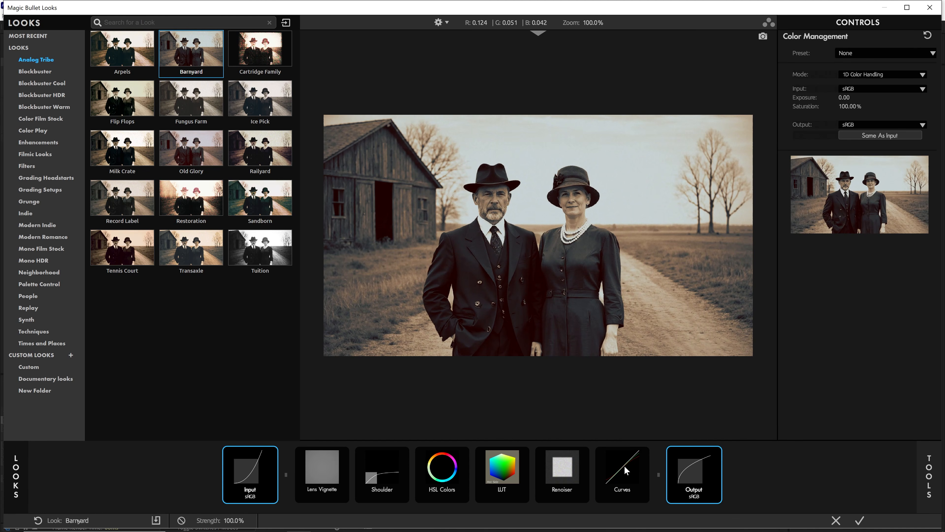
click(574, 467)
click(518, 470)
click(439, 465)
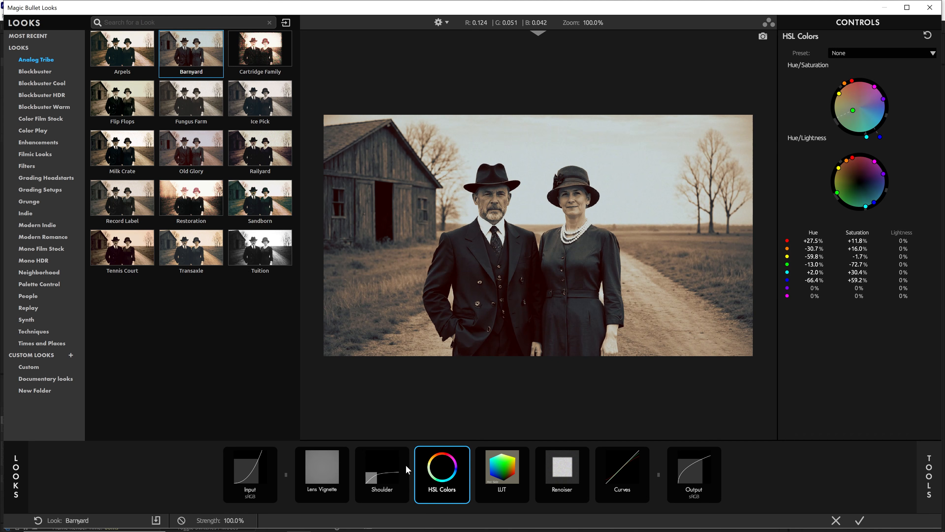
click(402, 465)
click(337, 463)
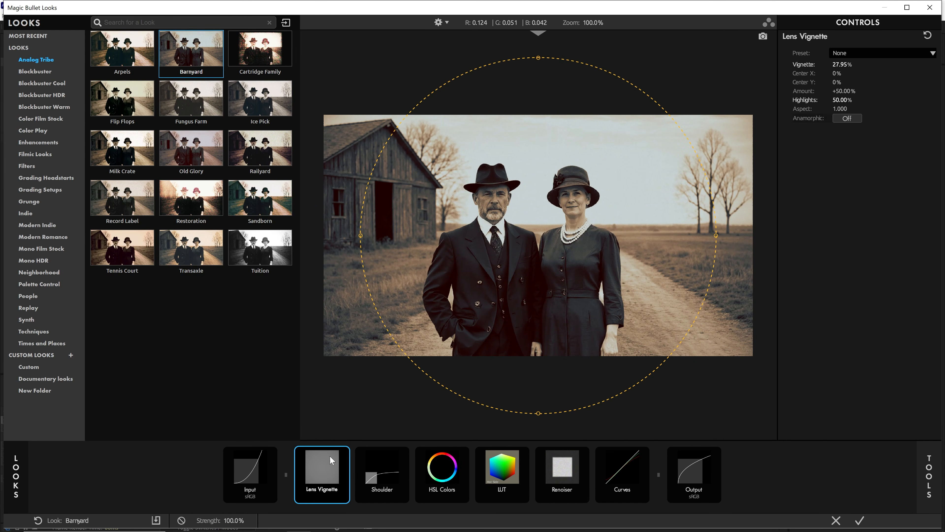
Add Optical Diffusion to the look chain and set its density to 12%.
click(930, 462)
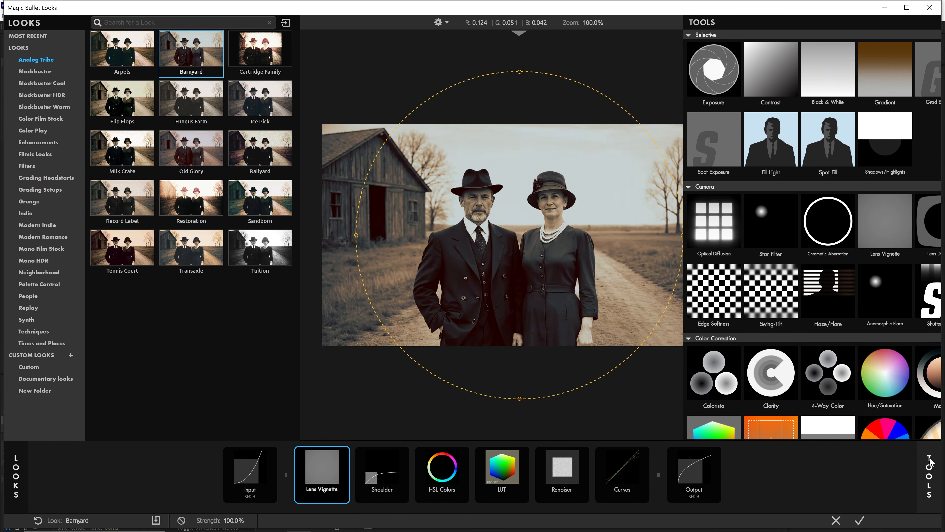
click(694, 238)
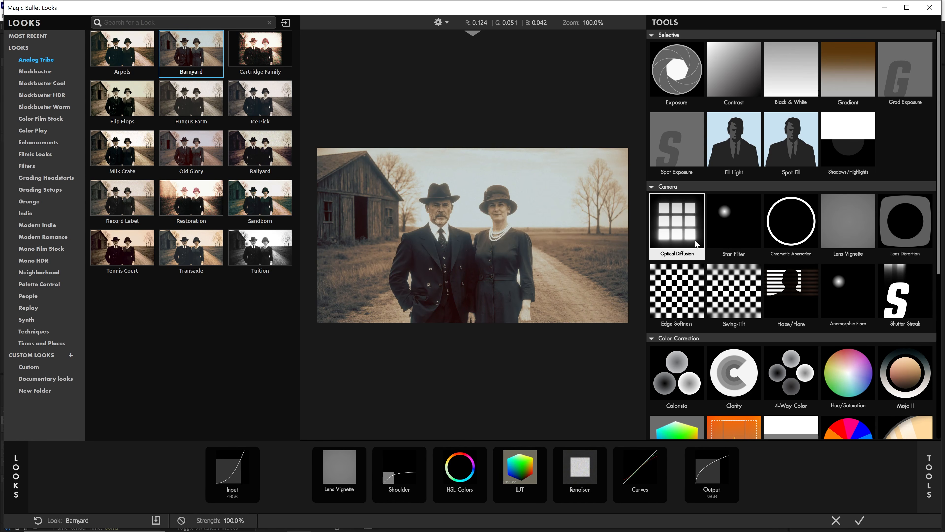
mouse_move(855, 77)
mouse_down()
mouse_move(901, 77)
mouse_move(849, 78)
mouse_up()
click(853, 77)
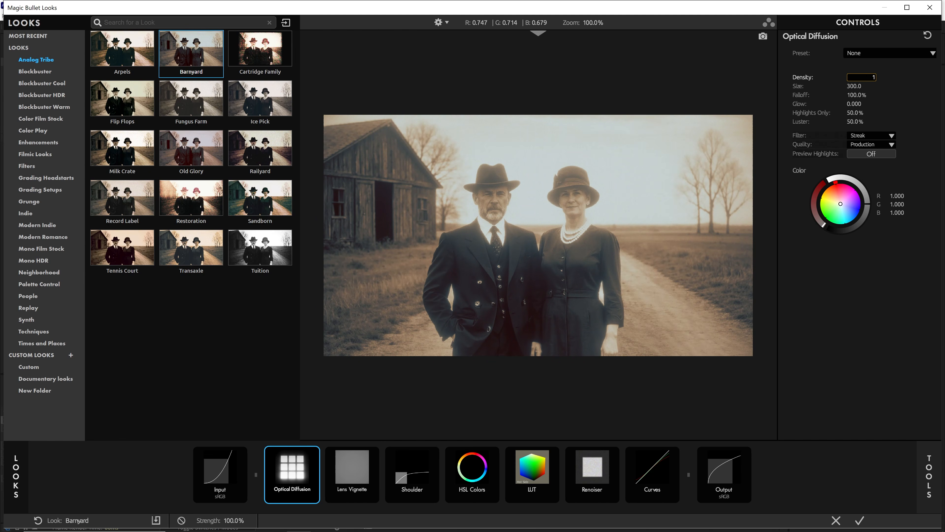
key(Return)
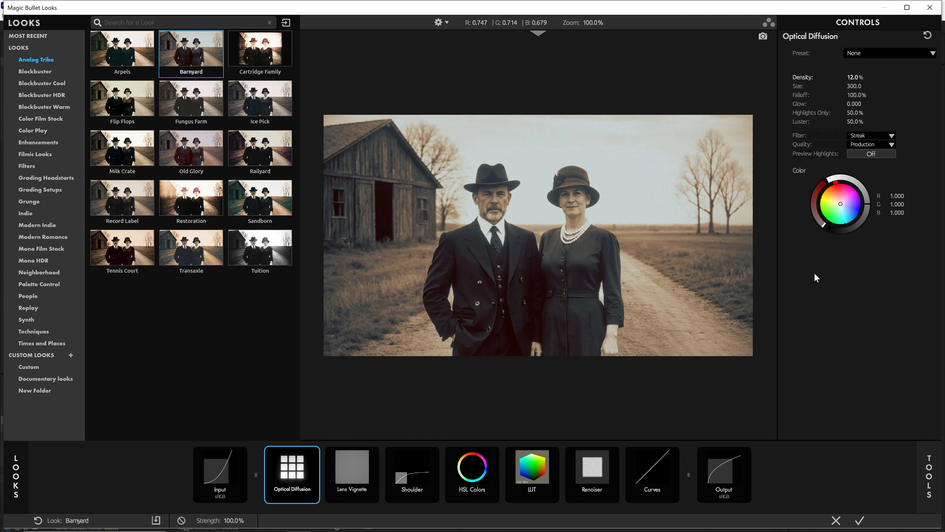
Add Chromatic Aberration to the chain and set its Red/Cyan amount to 1.
click(928, 467)
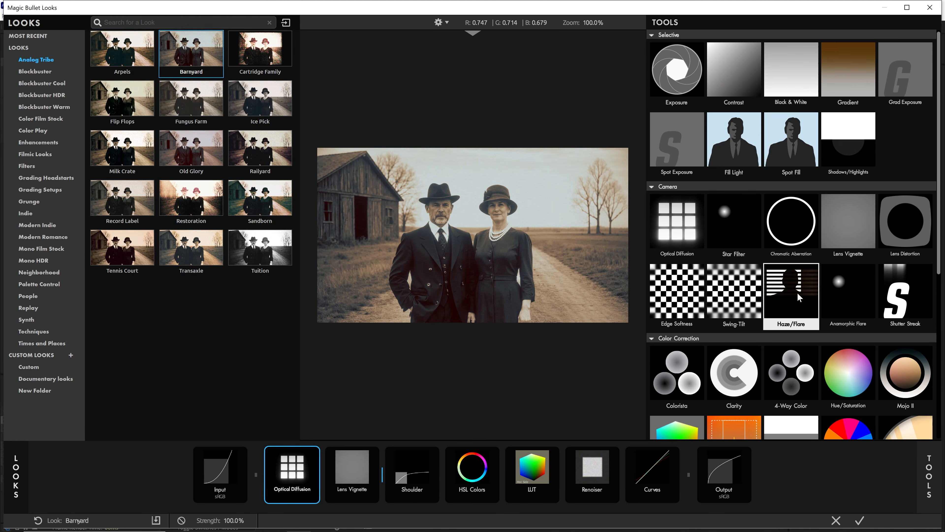
double_click(794, 242)
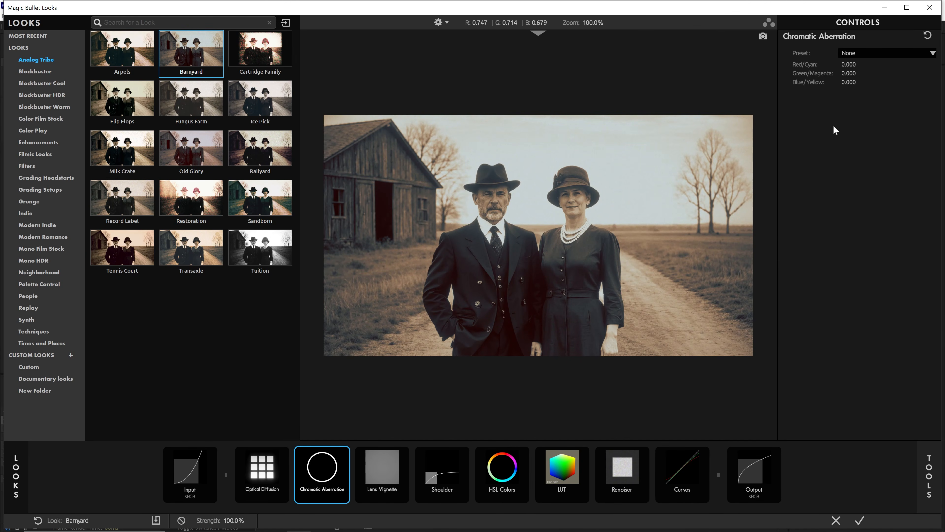
drag(850, 65, 826, 65)
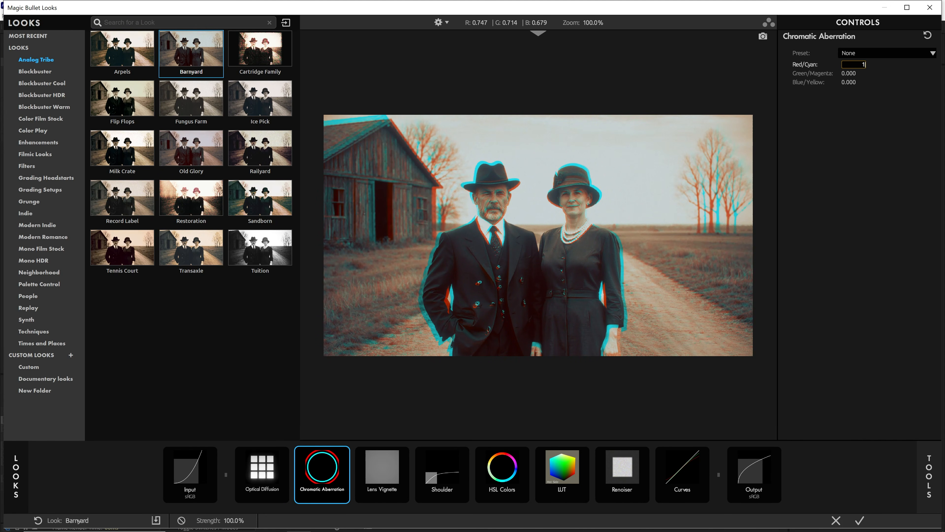
key(Return)
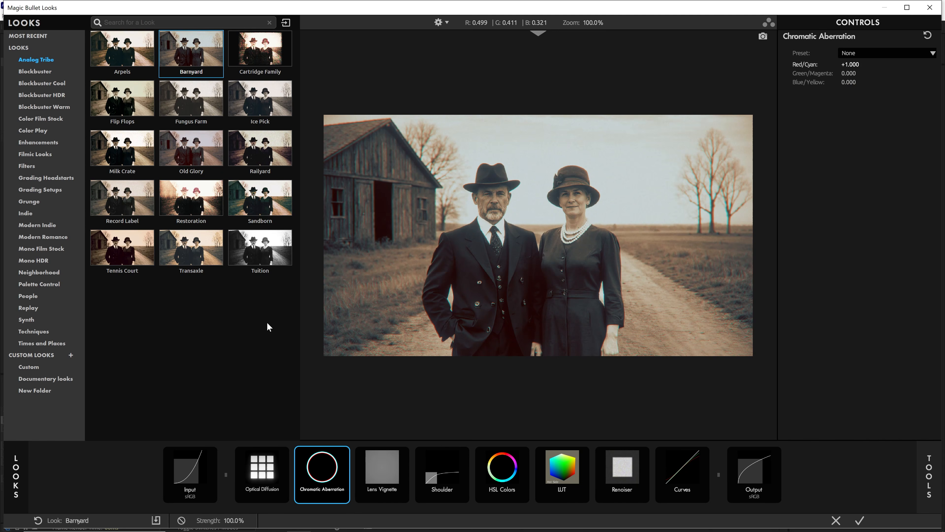
Zoom into the image and toggle Chromatic Aberration on and off to compare its effect.
click(23, 468)
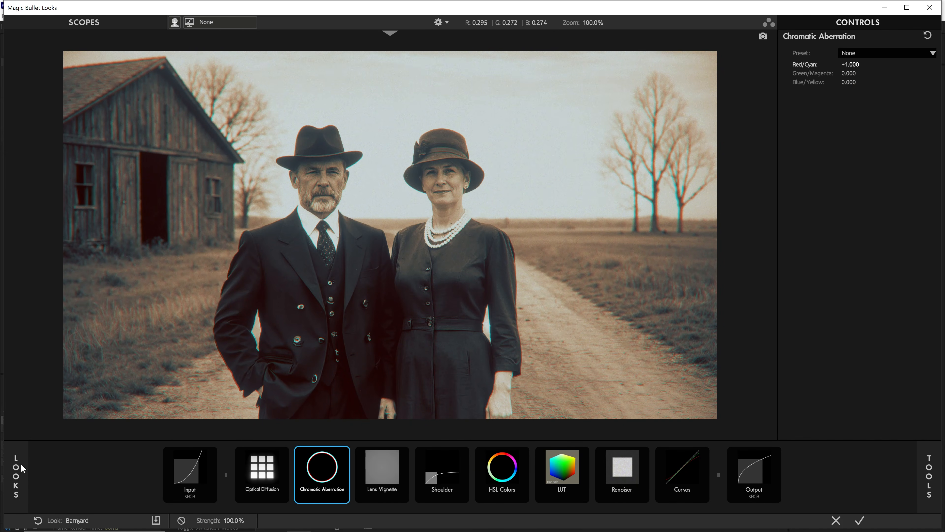
click(346, 453)
click(346, 453)
scroll(531, 295, up, 5)
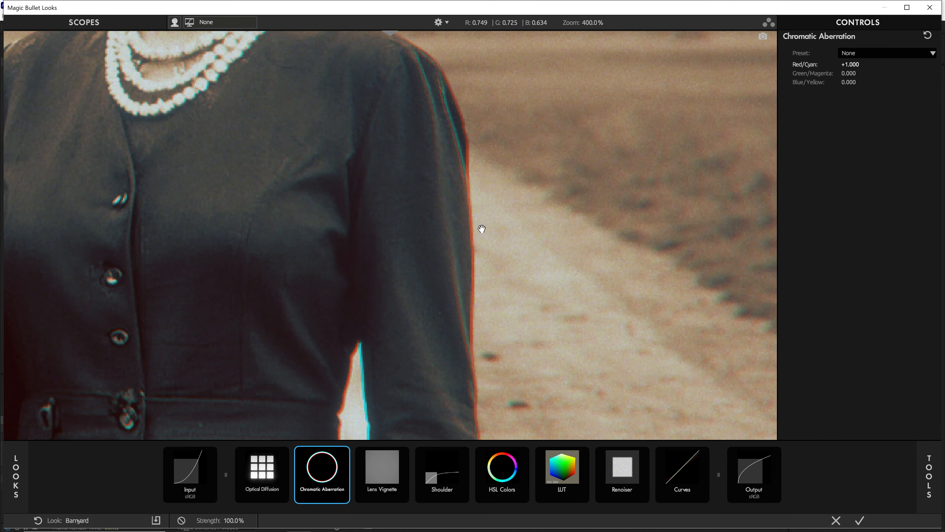
drag(481, 228, 625, 224)
drag(305, 216, 464, 310)
drag(409, 302, 240, 280)
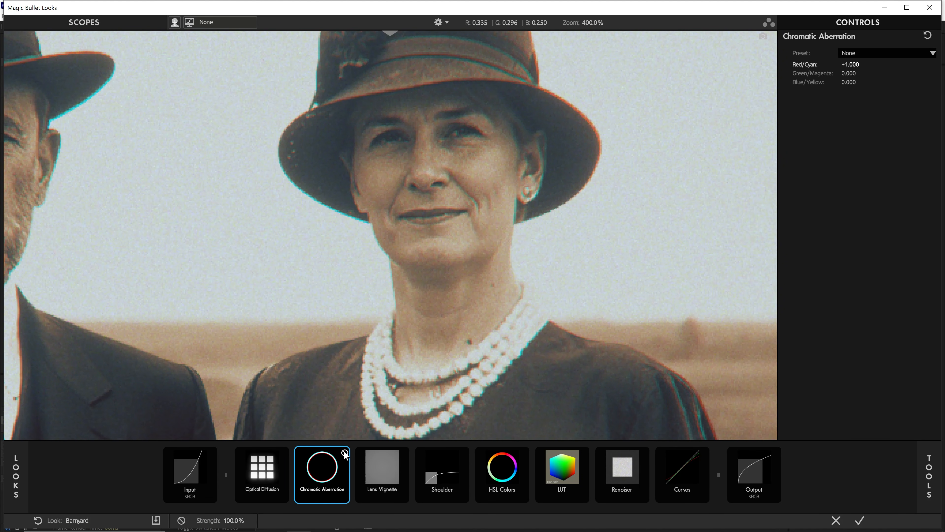
click(345, 454)
click(345, 454)
click(345, 454)
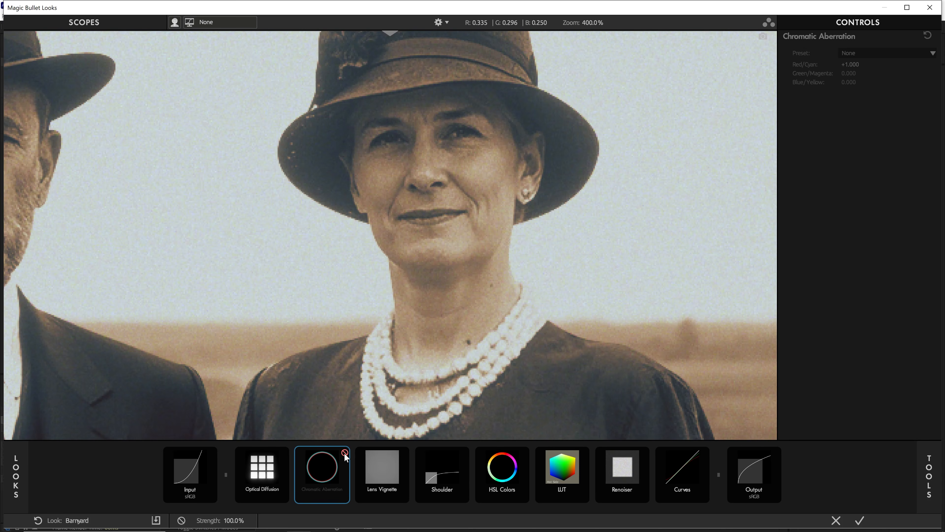
click(345, 454)
scroll(432, 275, down, 3)
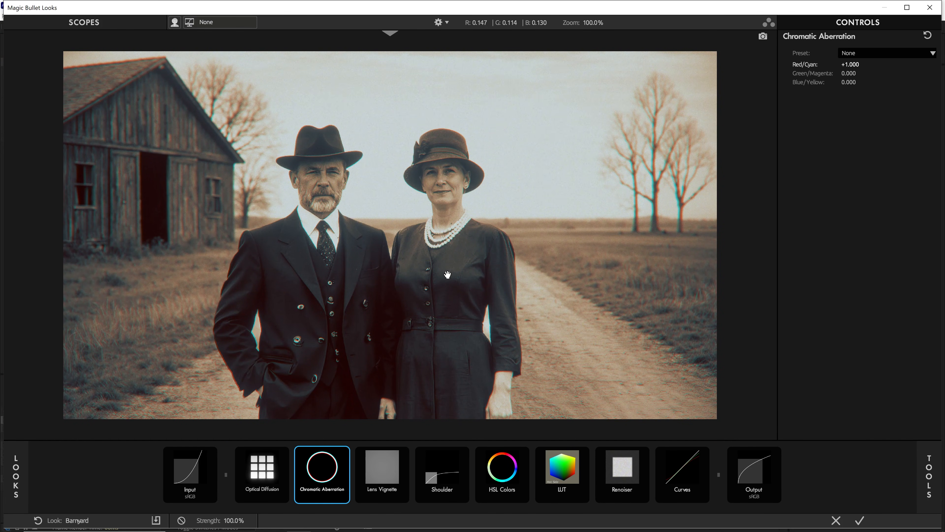
Add a second Lens Vignette to the chain and toggle it to compare the result.
mouse_move(923, 474)
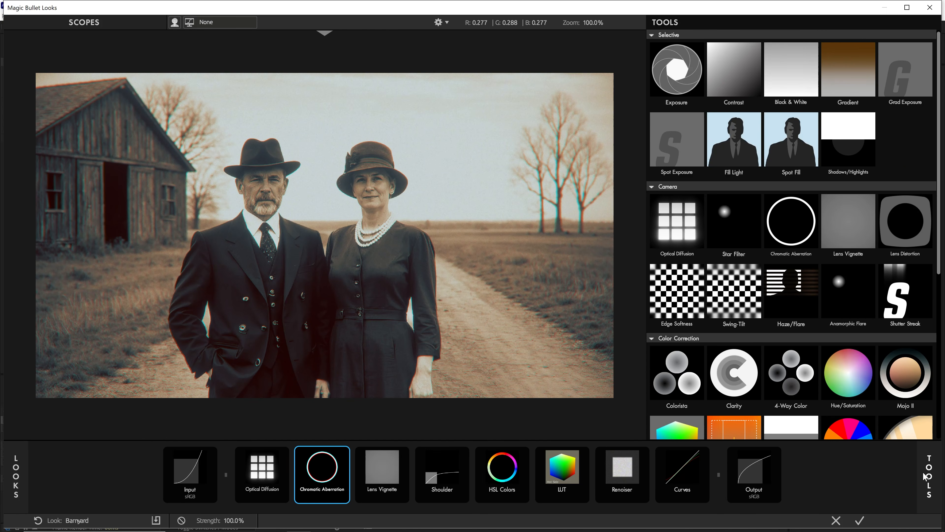
double_click(848, 229)
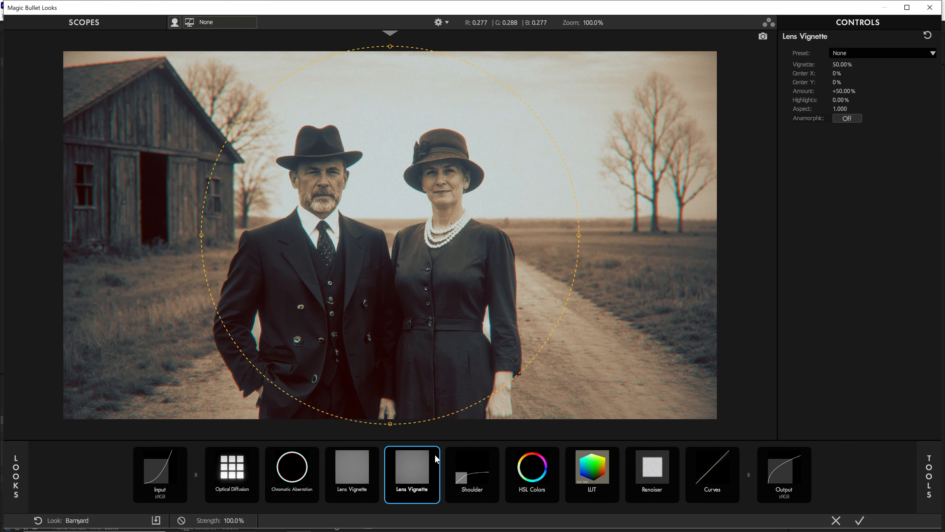
click(435, 452)
click(435, 455)
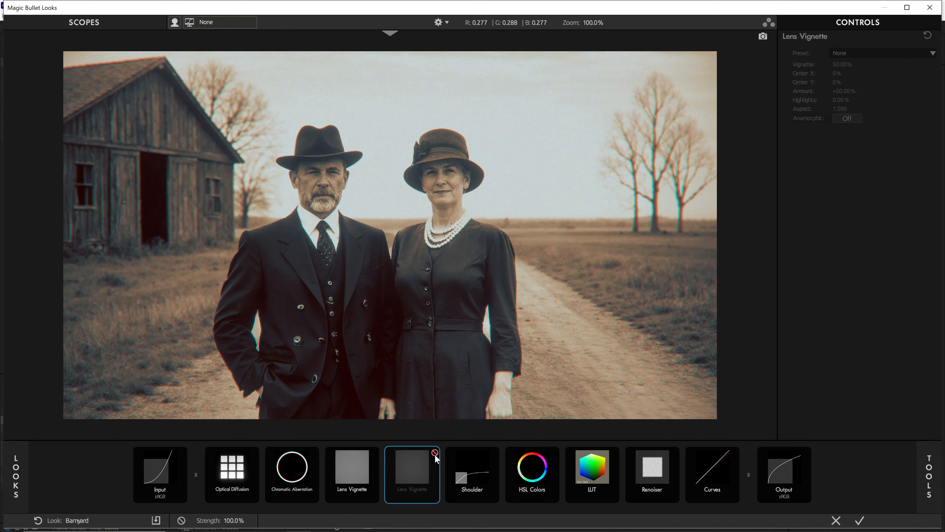
click(435, 455)
Add Edge Softness to the chain and set its Center X and Center Y to 0%.
click(938, 473)
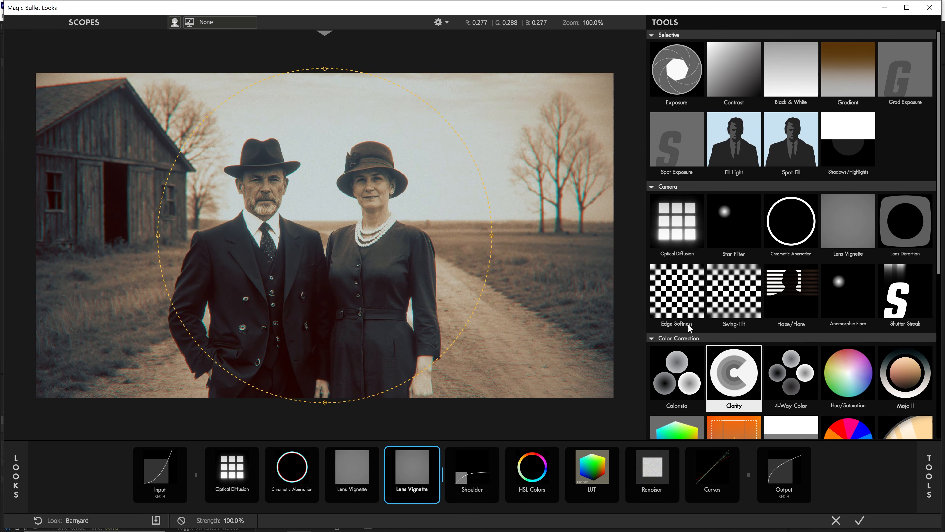
double_click(671, 298)
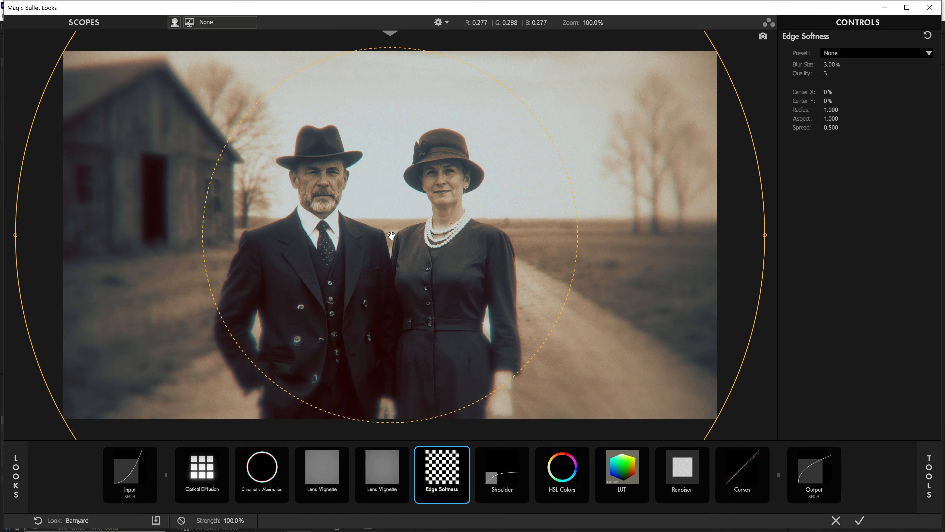
drag(392, 234, 438, 245)
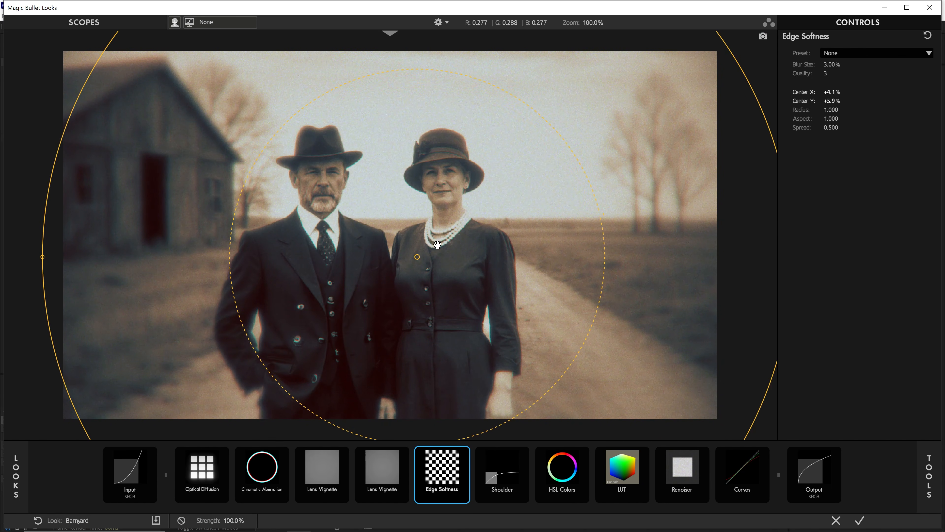
click(828, 92)
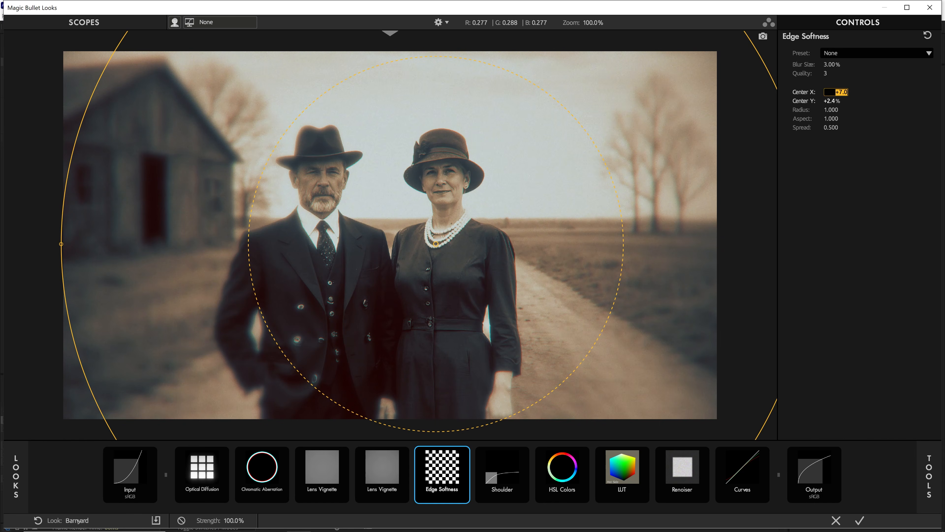
text(0)
key(Tab)
text(0)
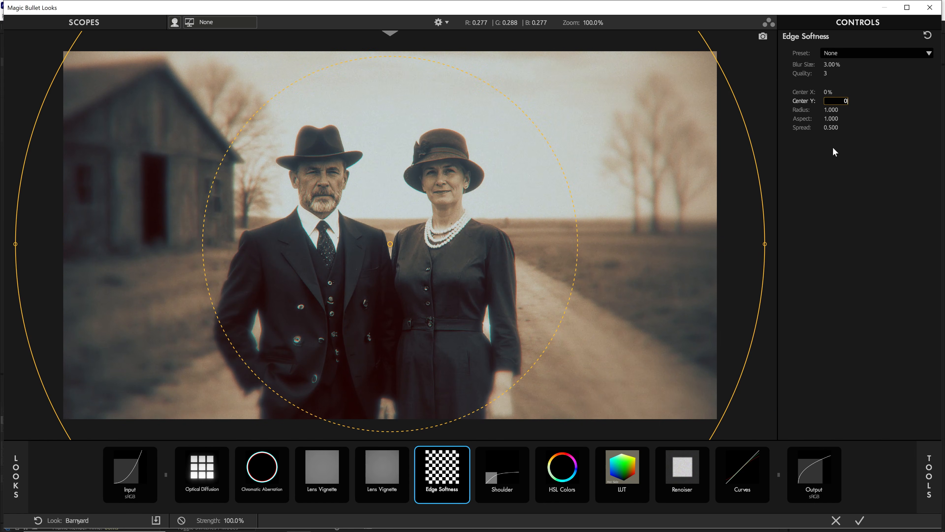
key(Return)
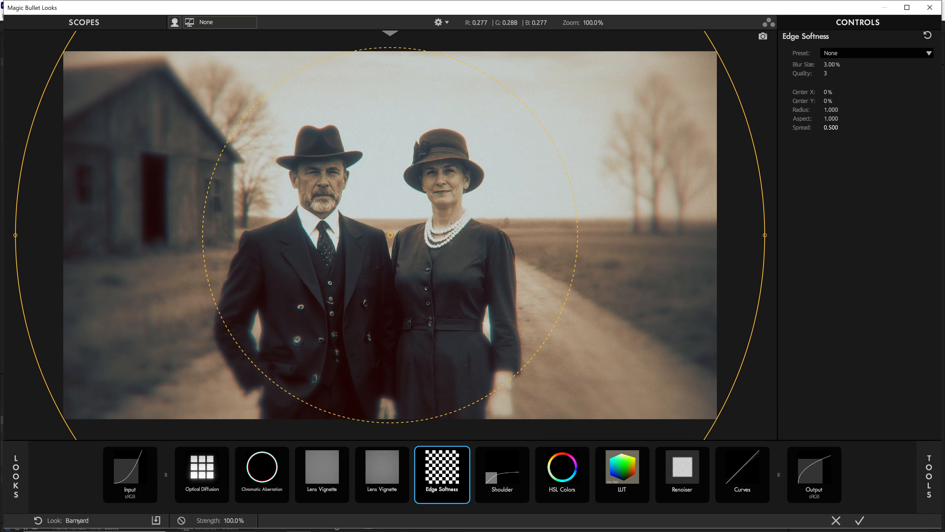
Set the Edge Softness Radius to 1.2.
mouse_move(831, 128)
mouse_down()
mouse_move(855, 128)
mouse_move(815, 128)
mouse_up()
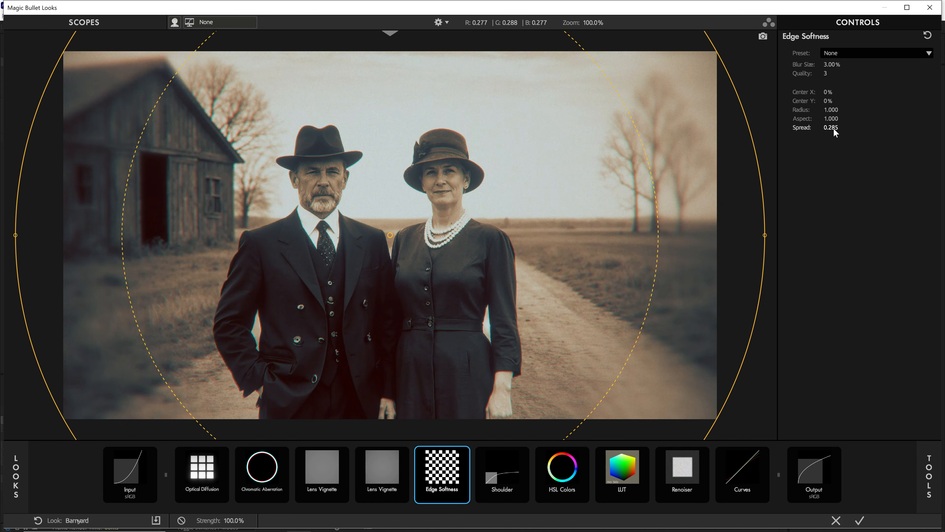
key(ctrl+z)
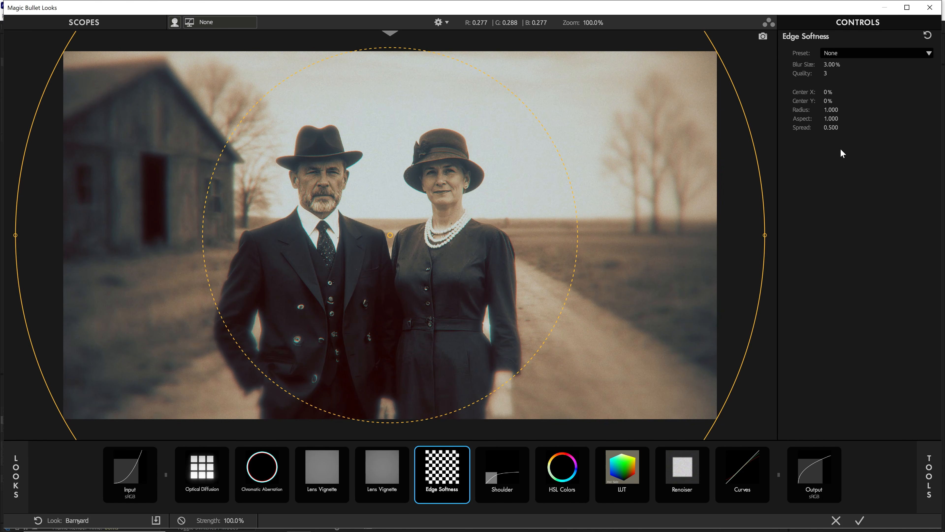
drag(831, 109, 846, 110)
click(831, 110)
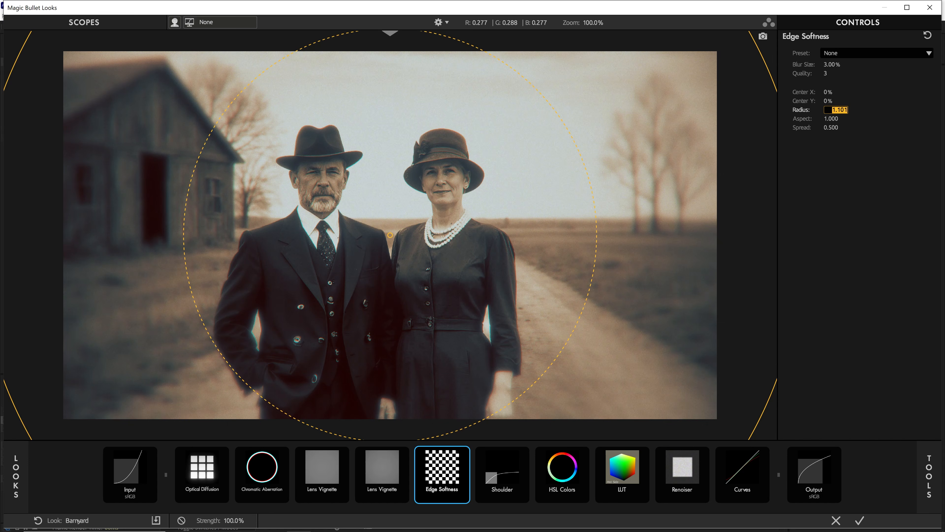
text(1.2)
key(Return)
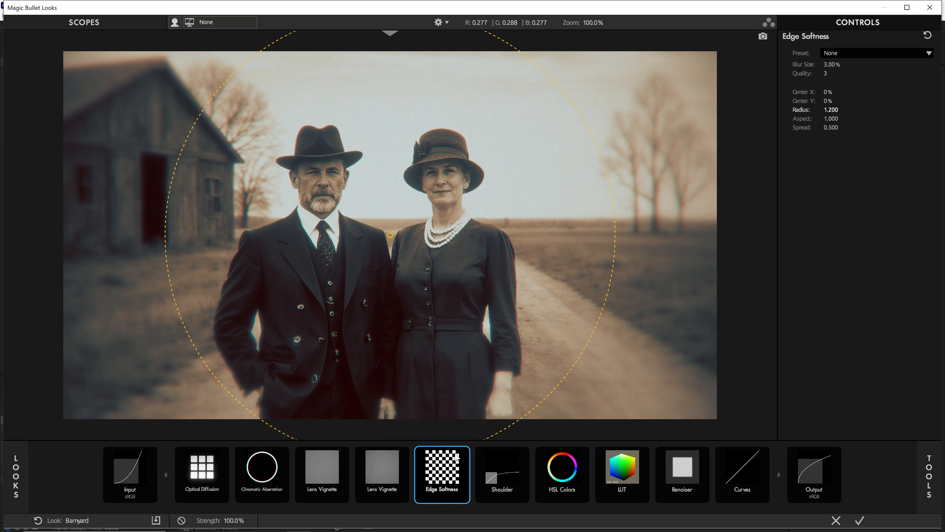
Toggle Edge Softness on and off to compare its effect.
click(464, 453)
click(464, 453)
click(464, 453)
click(464, 453)
click(464, 453)
click(465, 453)
Add Mojo II to the chain after Edge Softness and toggle it to compare its effect.
click(928, 477)
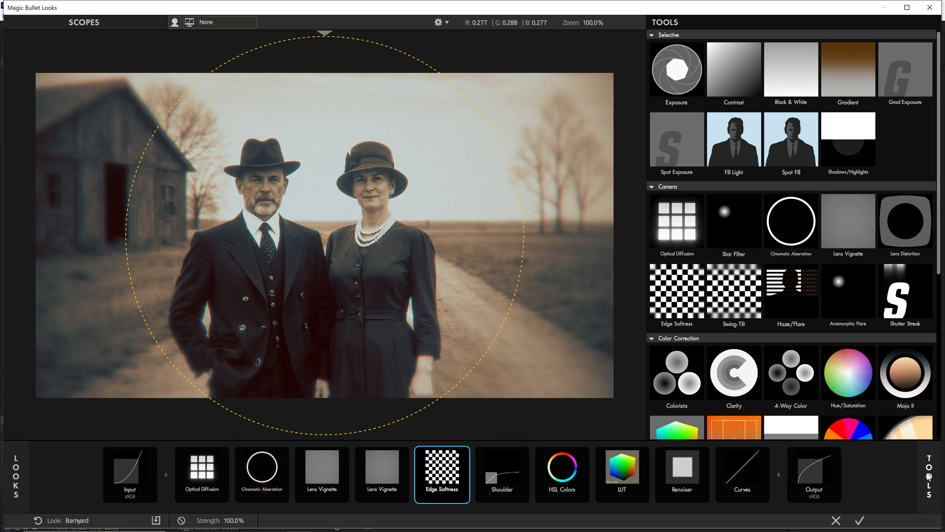
double_click(907, 374)
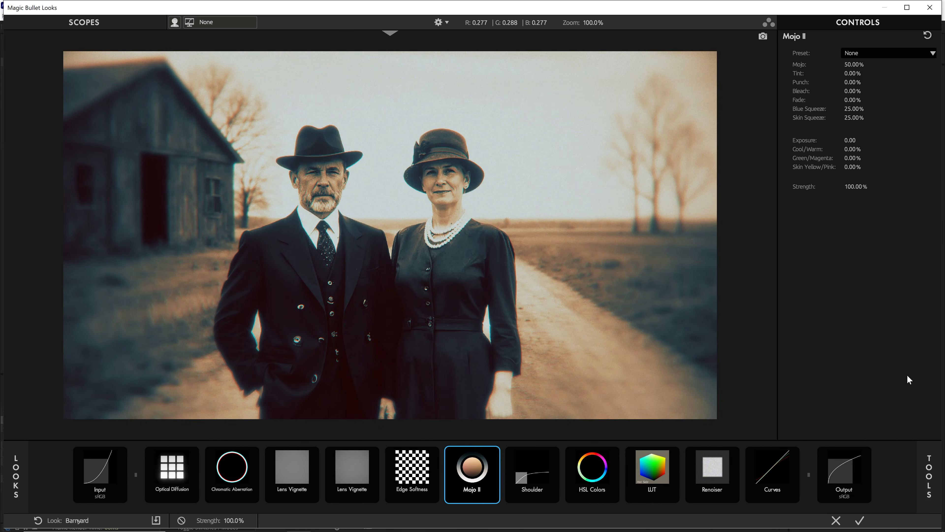
click(494, 454)
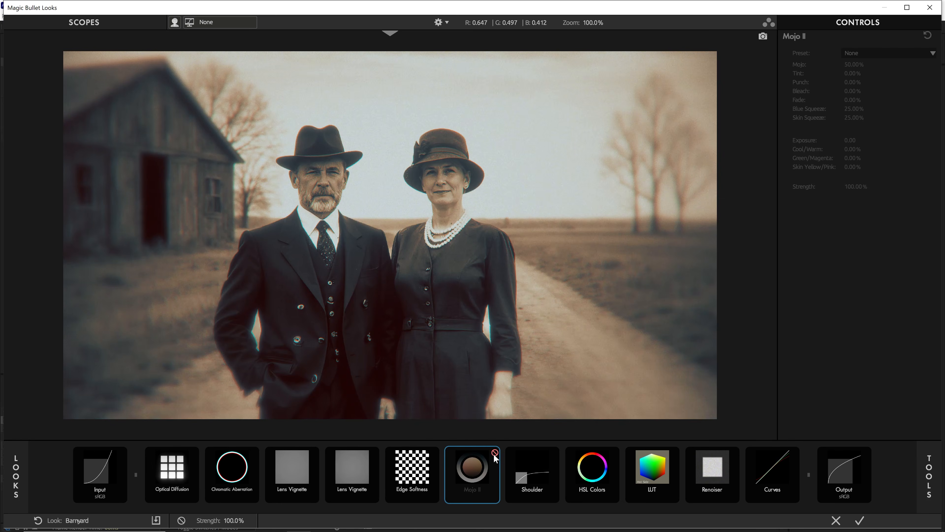
click(495, 455)
click(494, 454)
click(495, 454)
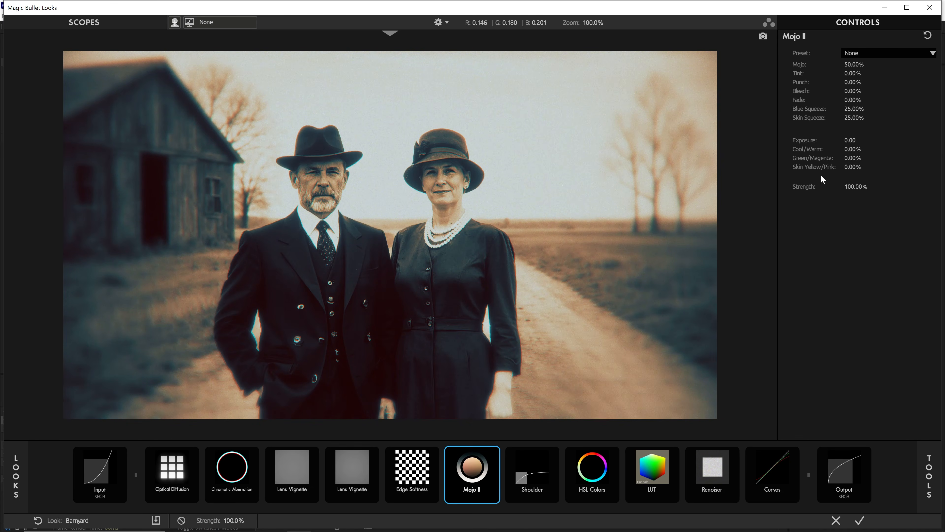
Set Mojo II's Mojo amount to 5.5% and toggle the tool to compare.
mouse_move(857, 64)
mouse_down()
mouse_move(901, 64)
mouse_move(834, 64)
mouse_move(850, 64)
mouse_up()
click(855, 64)
text(5.5)
key(Return)
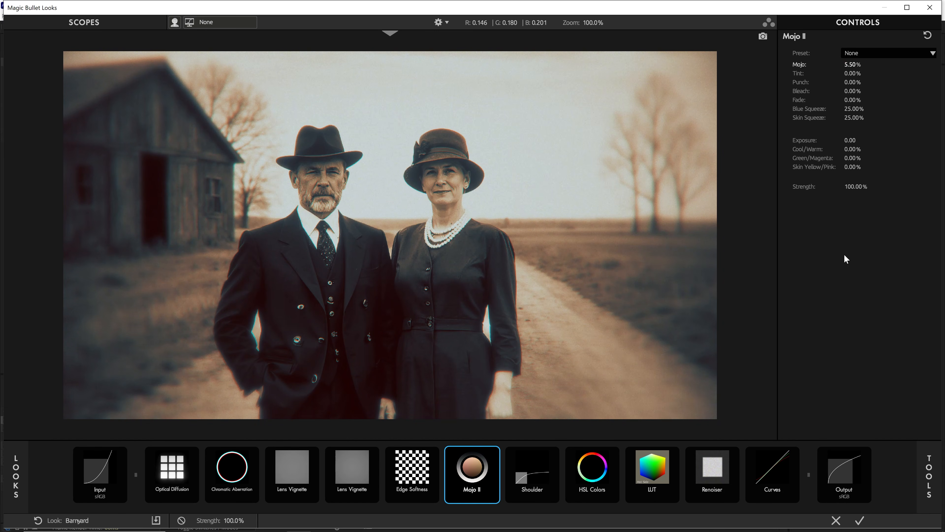
click(494, 453)
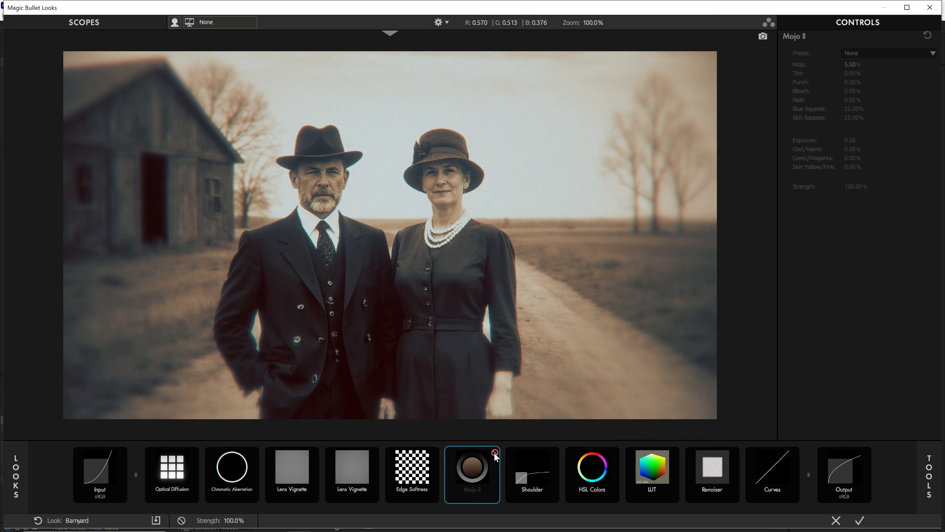
click(495, 454)
click(495, 454)
click(495, 453)
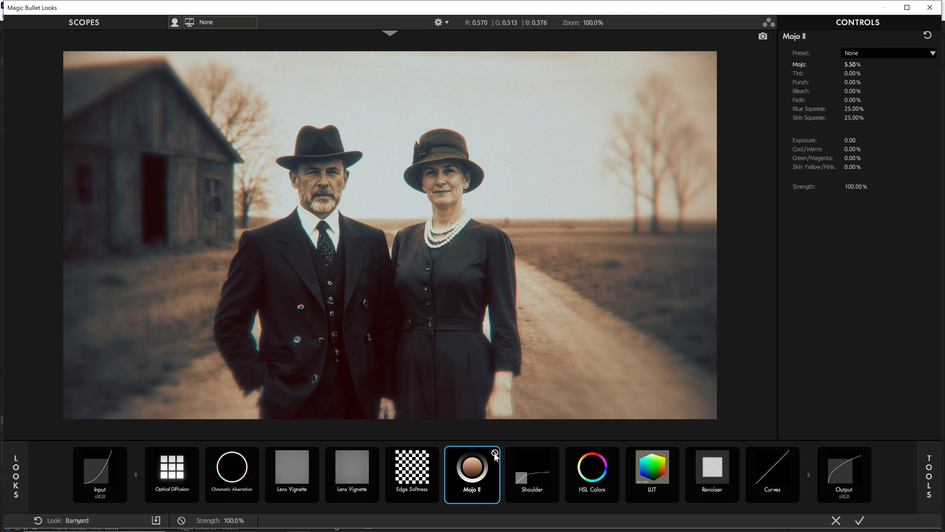
Set Shoulder's Brightest Value to 2 and toggle the tool on and off to compare.
click(543, 479)
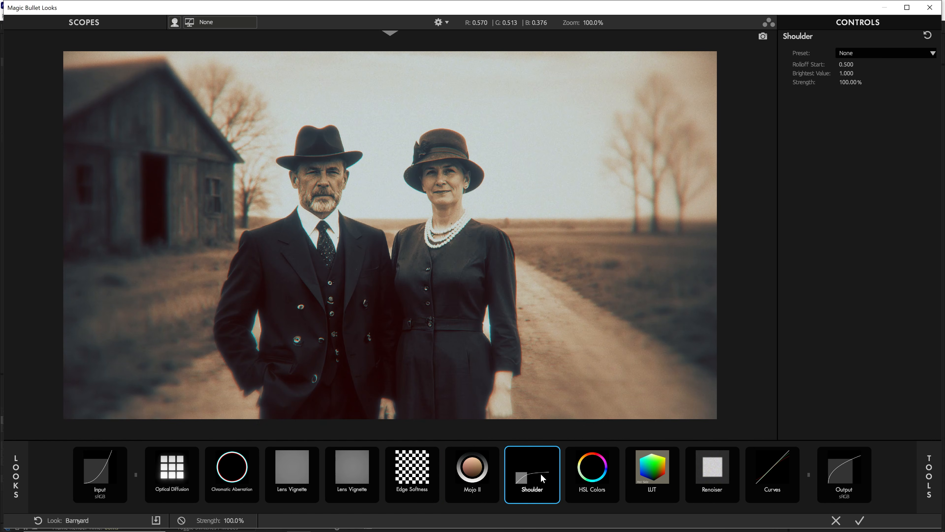
click(554, 453)
click(555, 453)
click(555, 453)
click(555, 453)
drag(846, 74, 870, 74)
click(844, 74)
text(2)
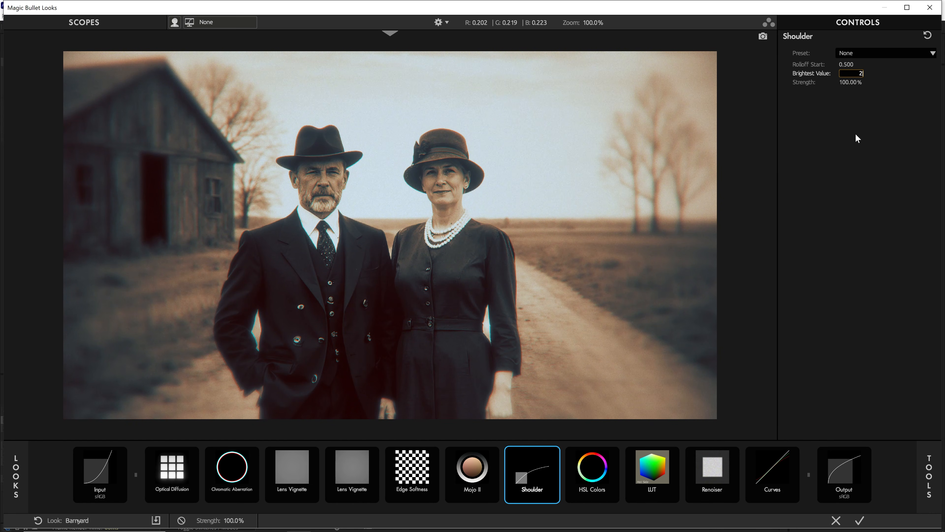
key(Return)
click(555, 453)
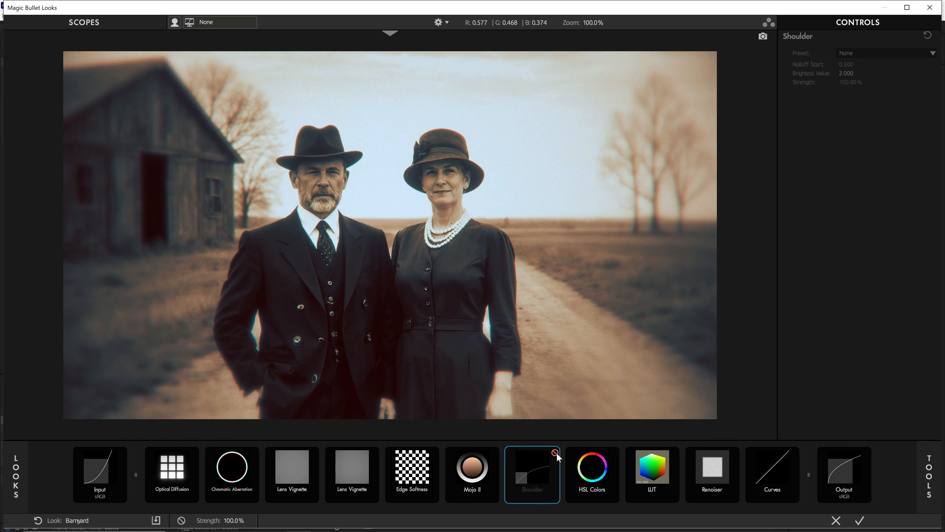
click(556, 452)
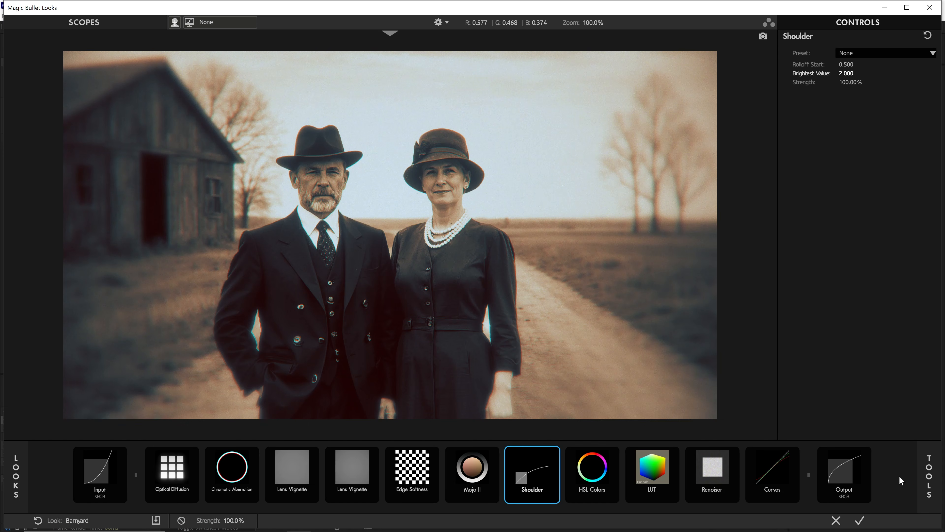
Add Lens Distortion after the second Lens Vignette and set its Distortion to +10%.
click(930, 481)
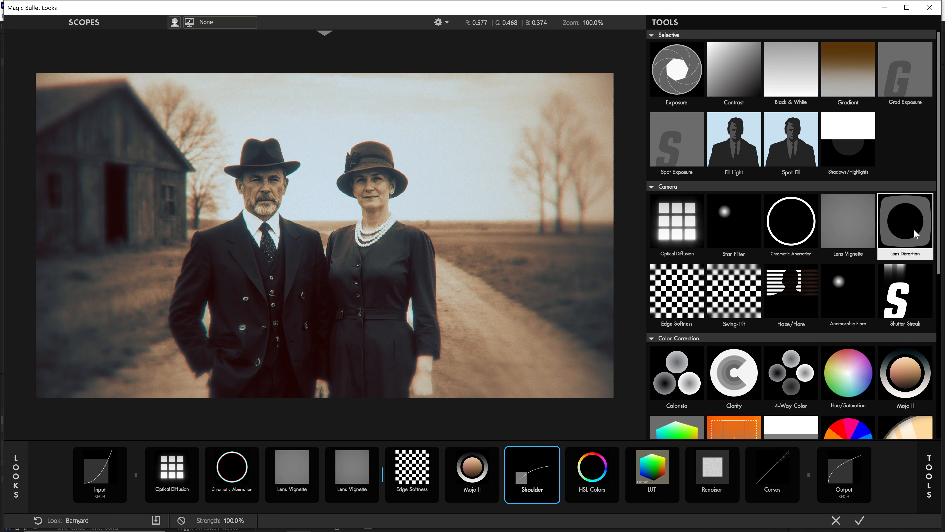
double_click(914, 231)
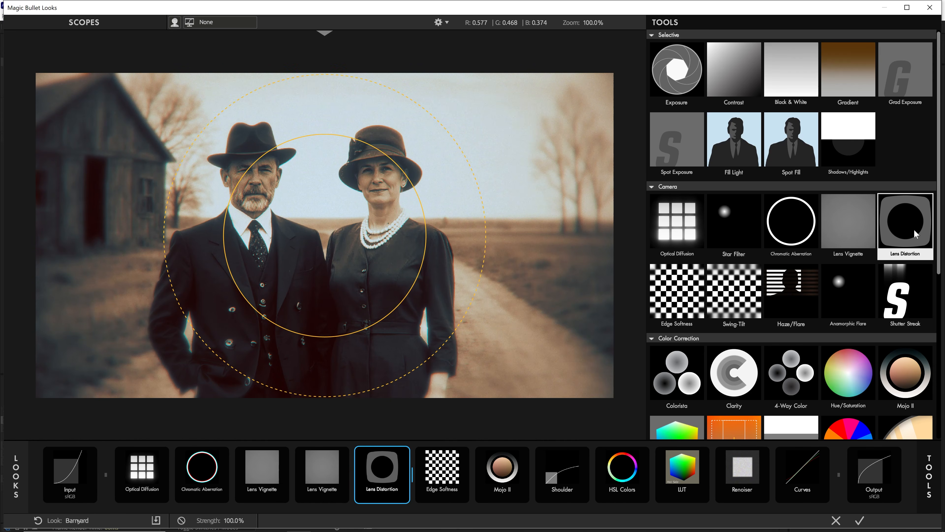
click(380, 472)
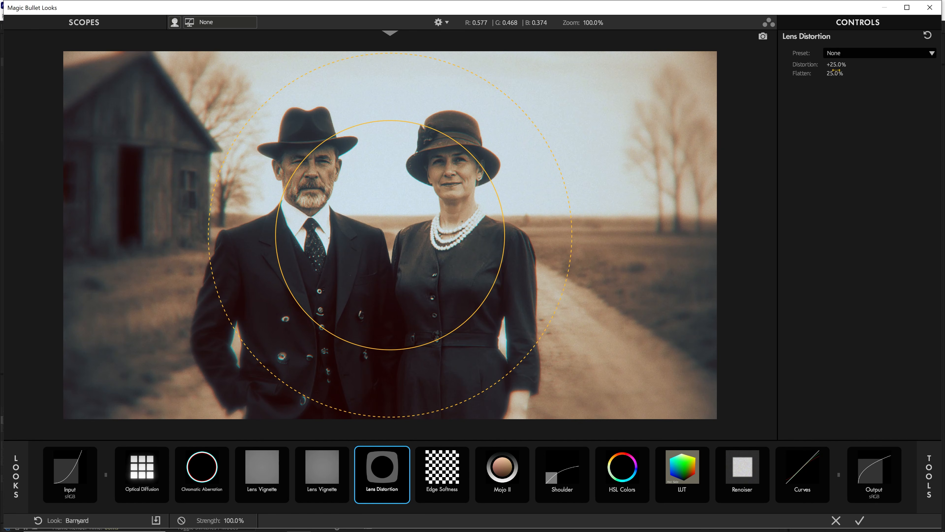
drag(837, 65, 801, 66)
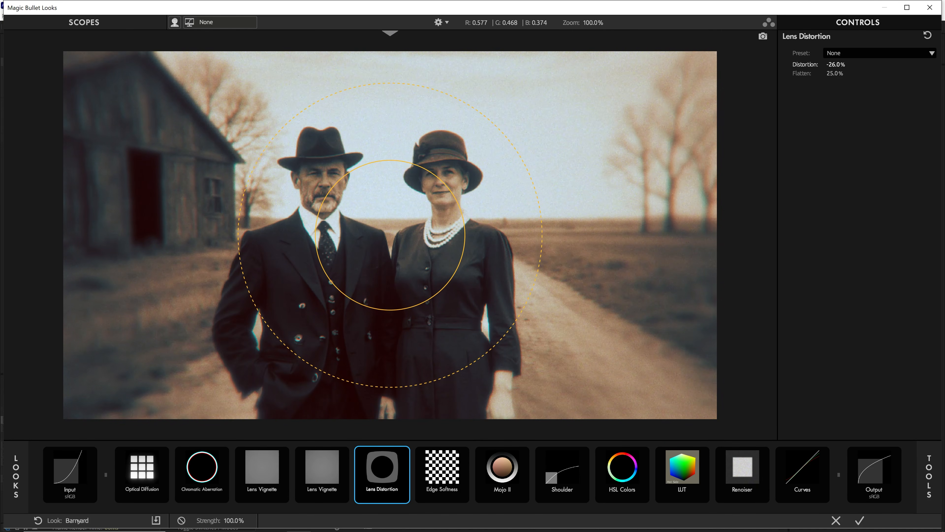
click(836, 65)
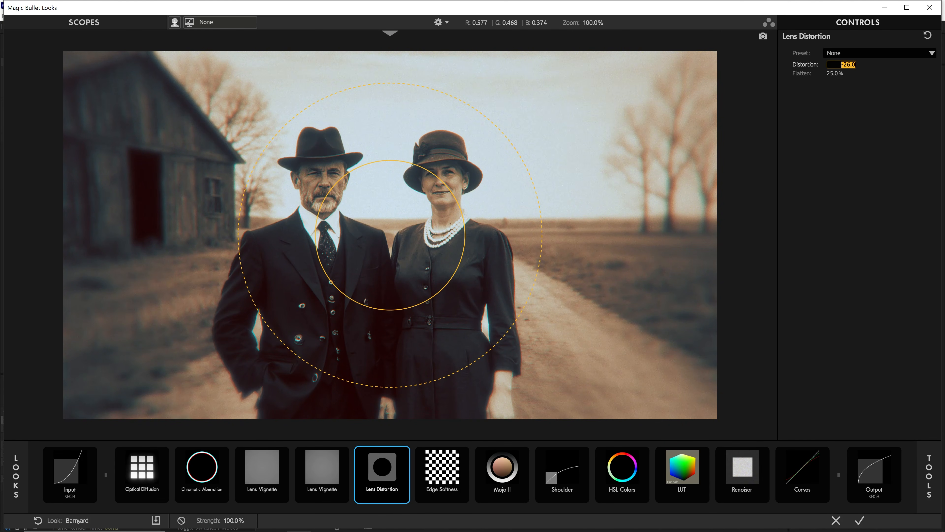
text(10)
key(Return)
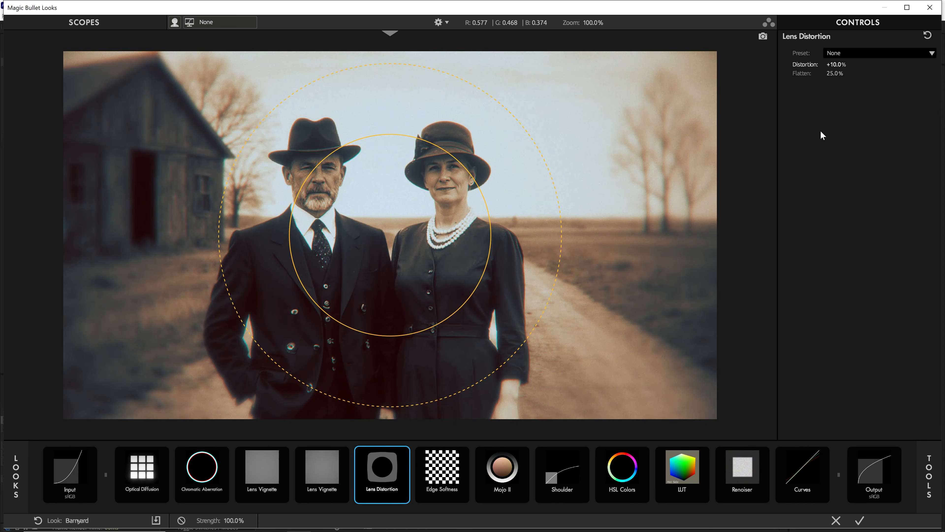
Toggle Lens Distortion on and off to compare its effect.
click(404, 453)
click(405, 453)
click(405, 453)
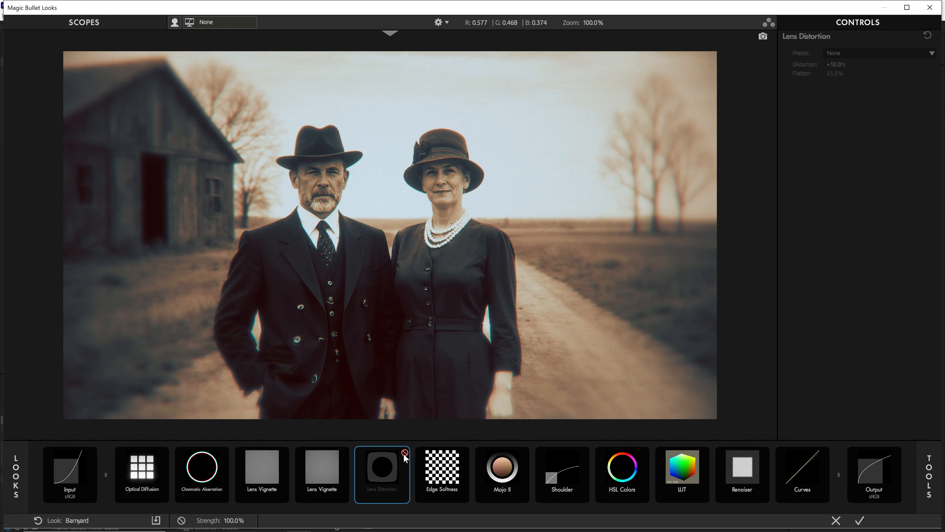
click(404, 452)
click(404, 453)
click(404, 453)
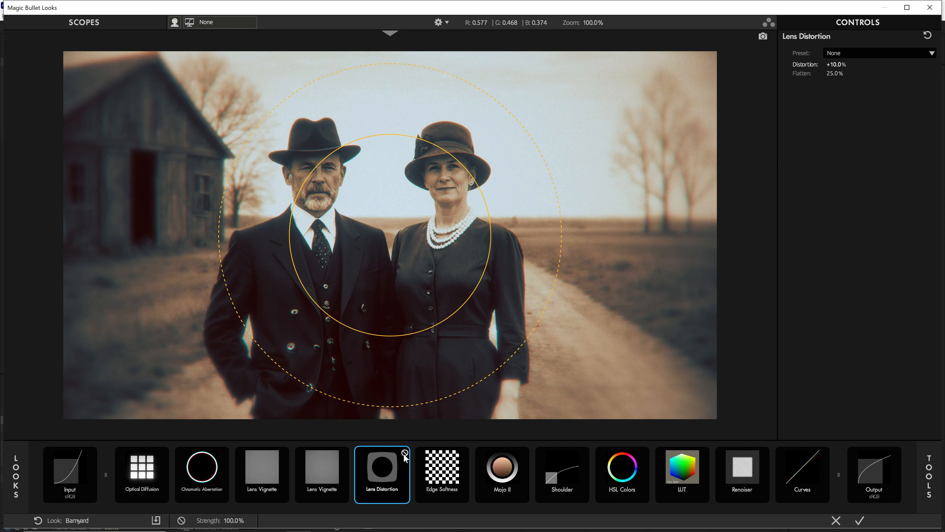
Set Lens Distortion's Distortion to -10%.
click(836, 64)
text(-10)
click(855, 148)
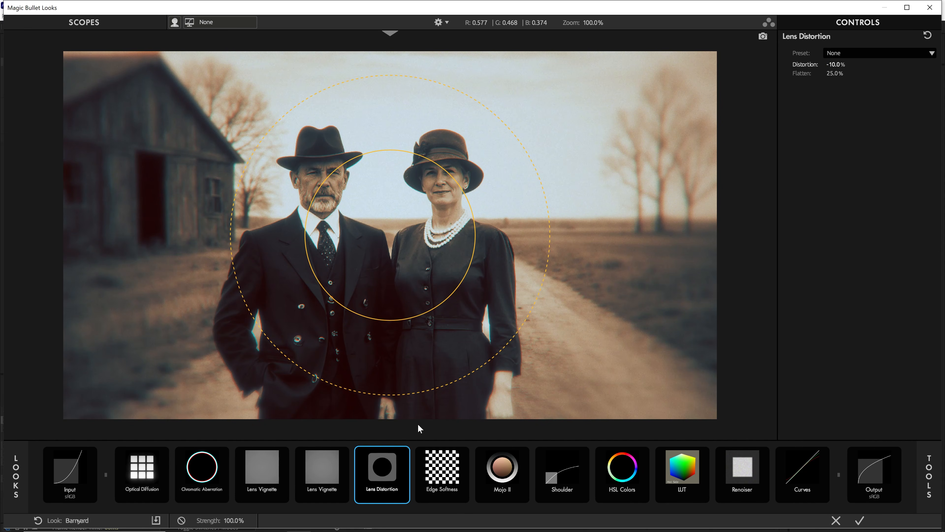
Toggle Lens Distortion to compare, then apply the finished look.
click(404, 452)
click(404, 453)
click(404, 453)
click(405, 452)
click(862, 520)
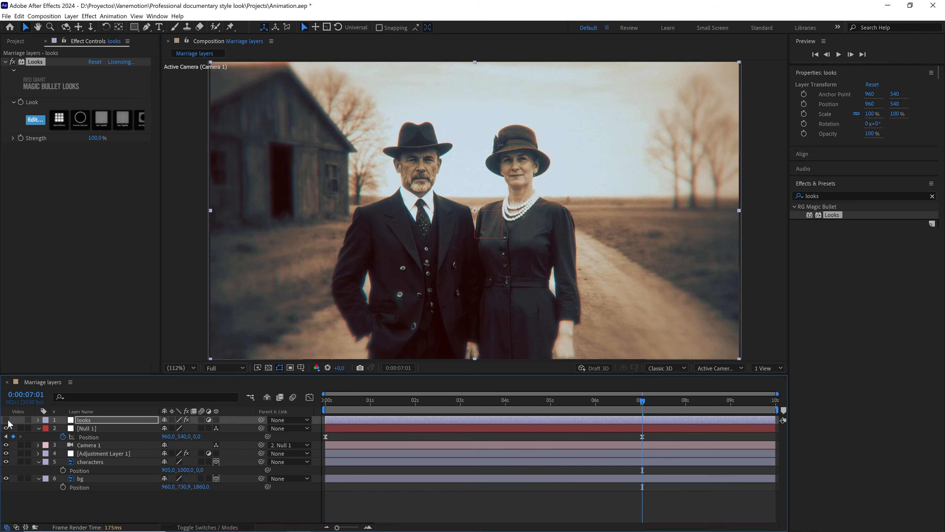
Toggle the looks layer's visibility to compare the graded and ungraded image.
click(6, 420)
click(7, 420)
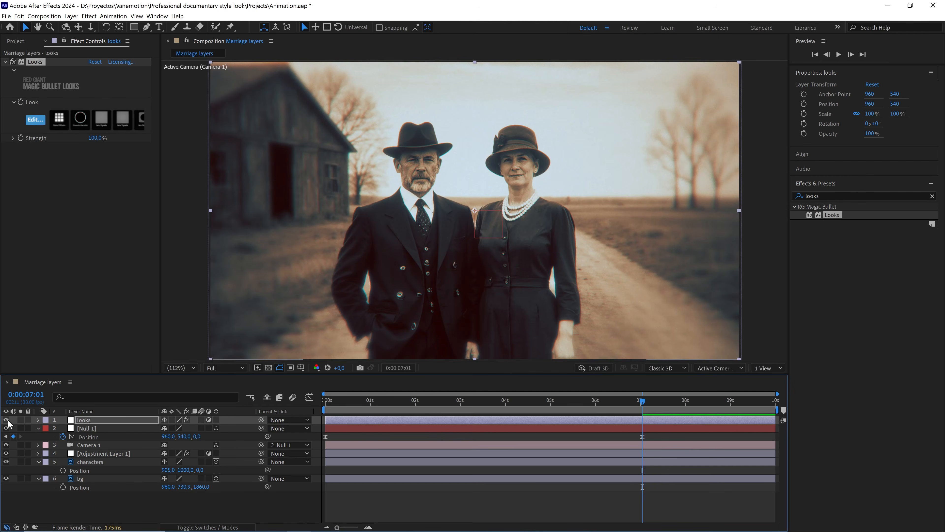
click(6, 420)
click(6, 420)
Enable motion blur on the adjustment, characters and bg layers and preview the animation from the start.
key(Home)
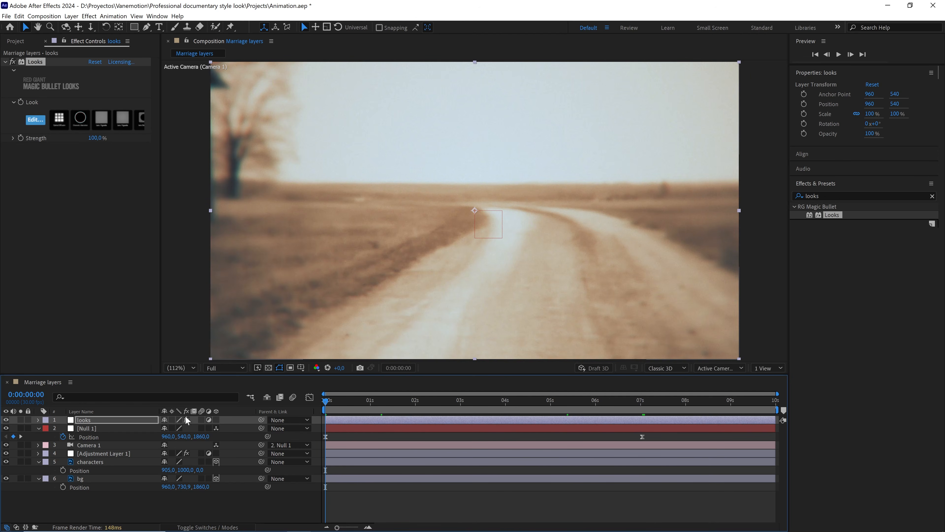
key(ctrl+a)
click(38, 429)
click(201, 453)
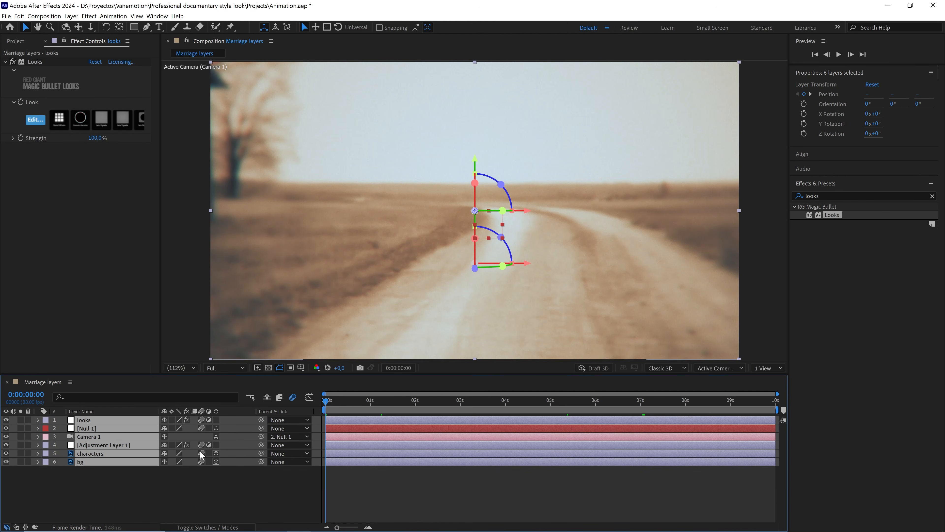
click(208, 479)
click(201, 420)
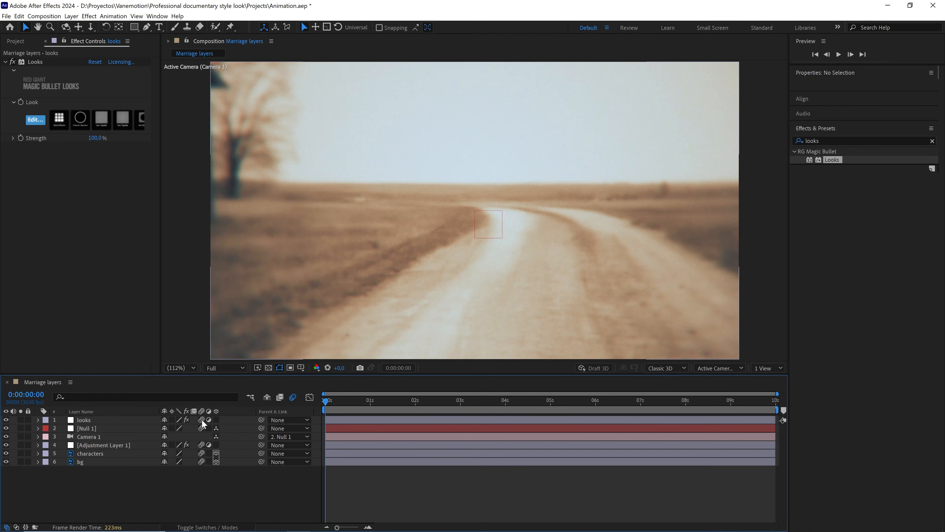
click(202, 428)
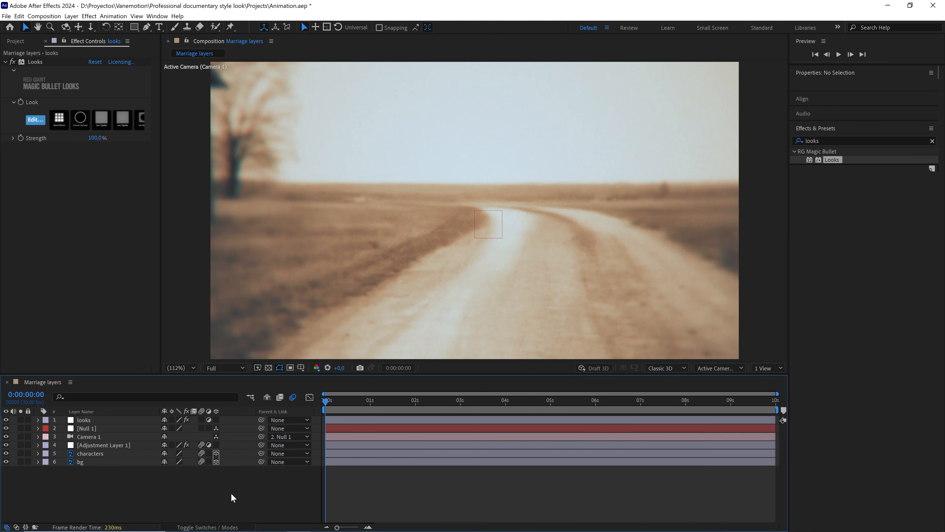
key(space)
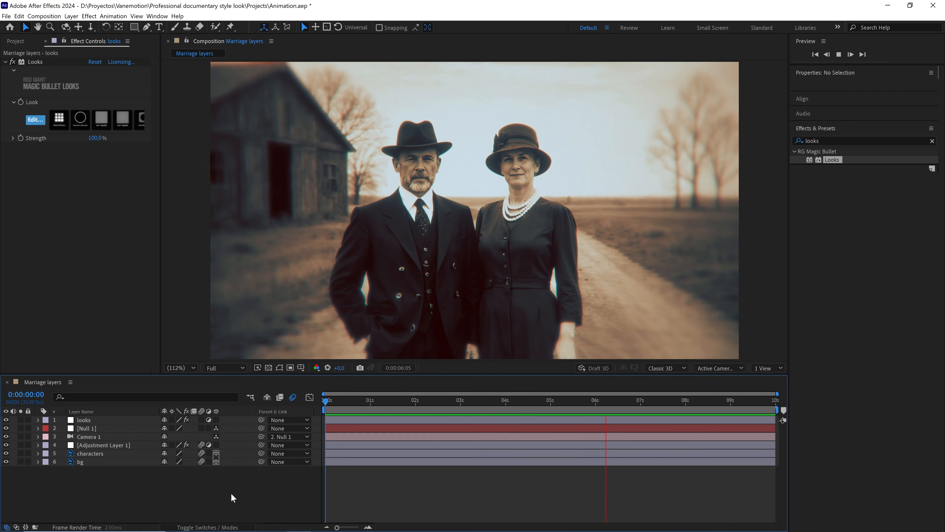
key(space)
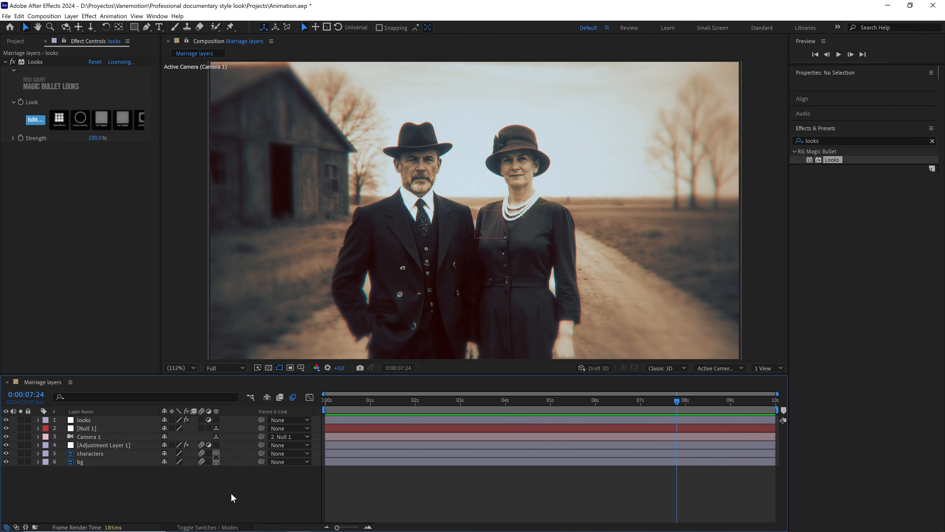
Turn on the camera's depth of field and set its Aperture to 150 pixels and Blur Level to 150%.
click(38, 436)
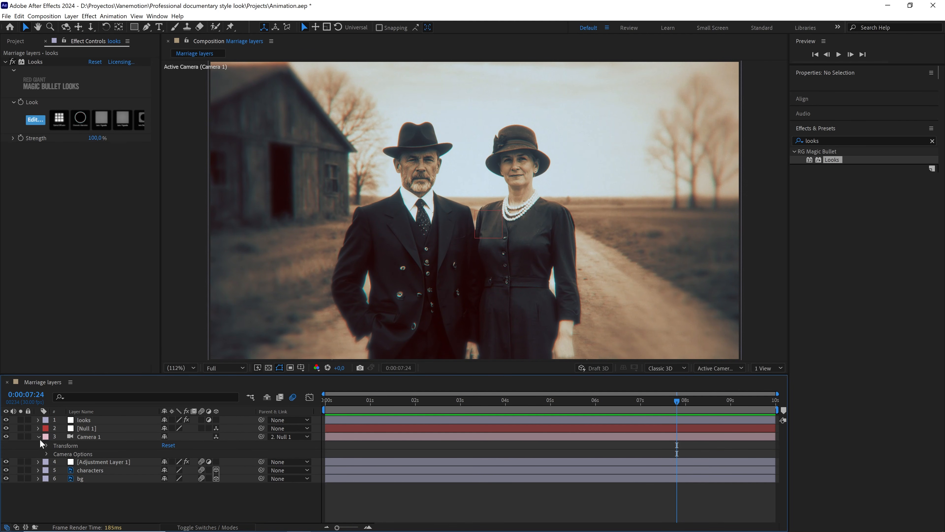
click(46, 452)
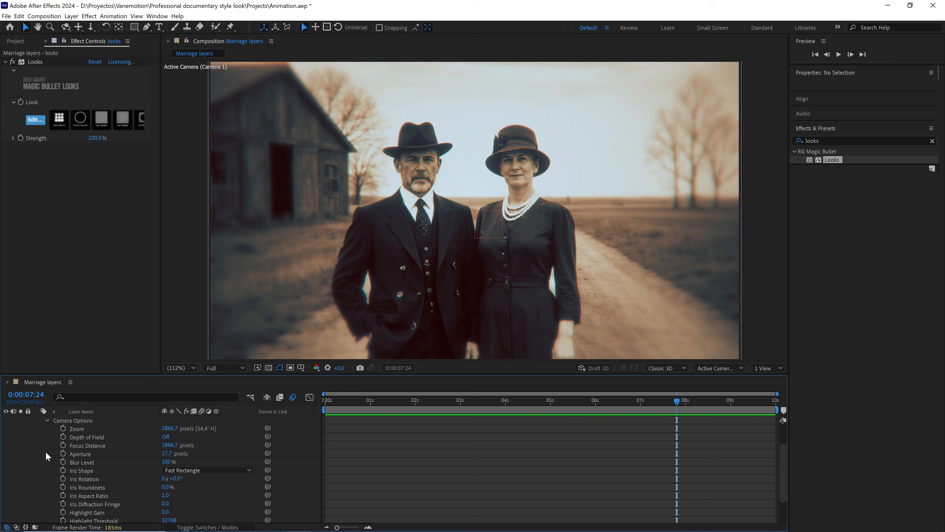
click(165, 437)
click(170, 453)
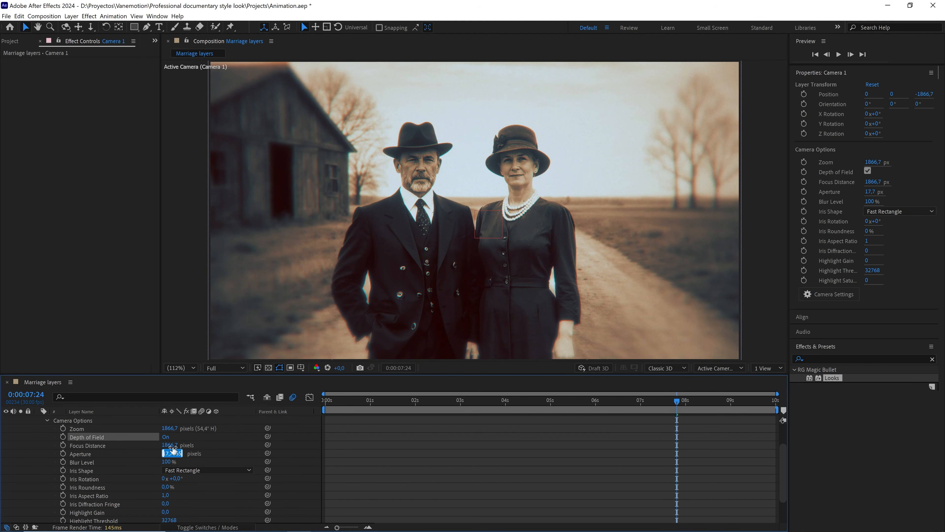
text(150)
click(217, 449)
click(168, 462)
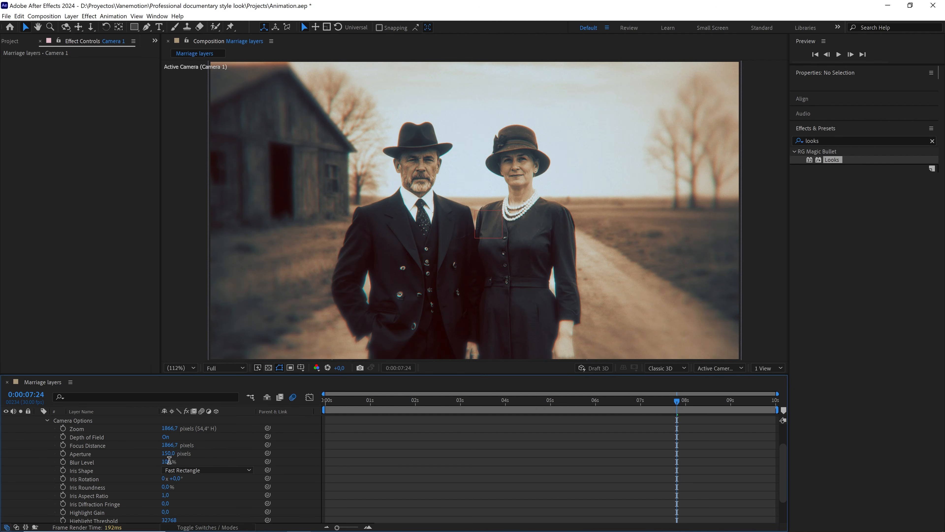
text(150)
click(211, 454)
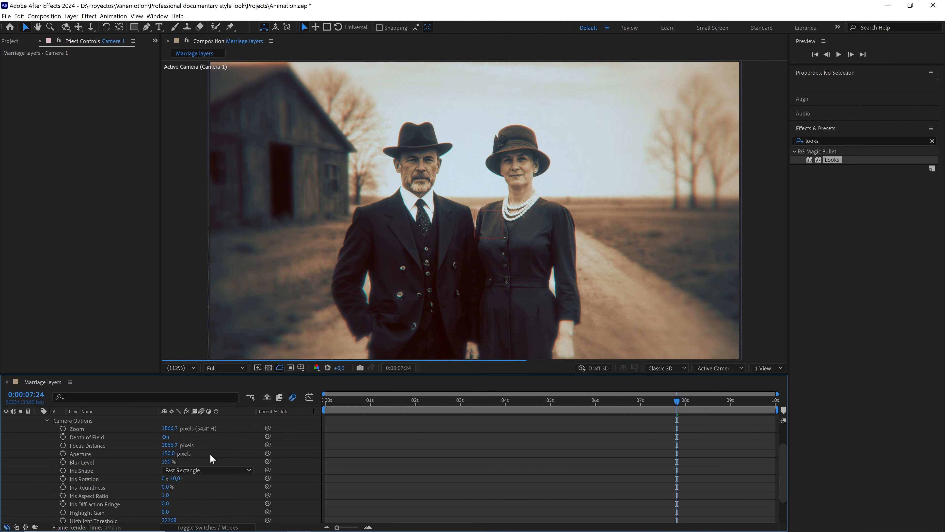
Collapse the camera's properties, return to the start of the timeline and preview the animation.
scroll(88, 434, up, 2)
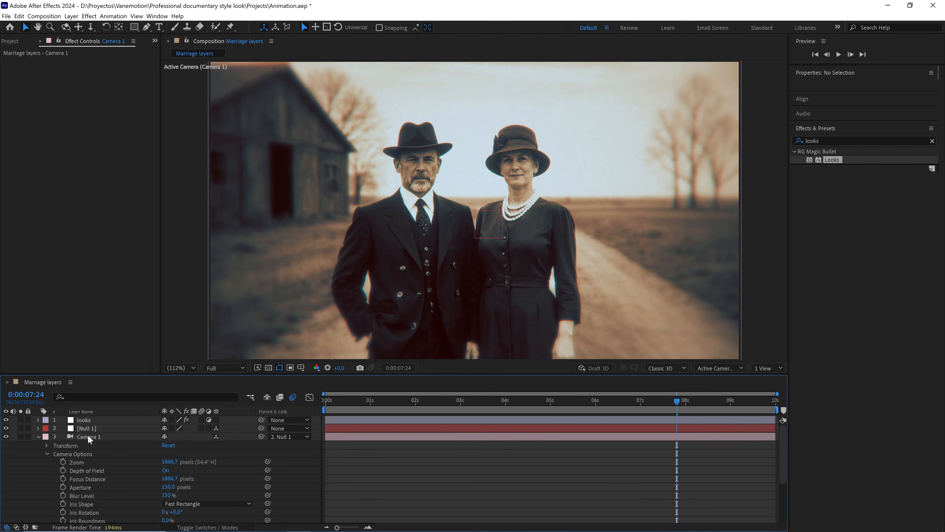
click(38, 436)
click(346, 404)
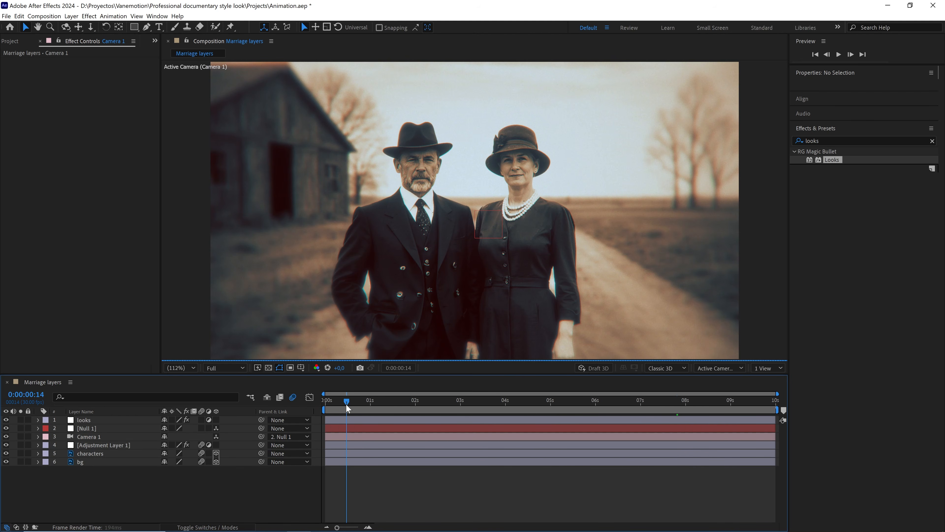
drag(347, 404, 307, 404)
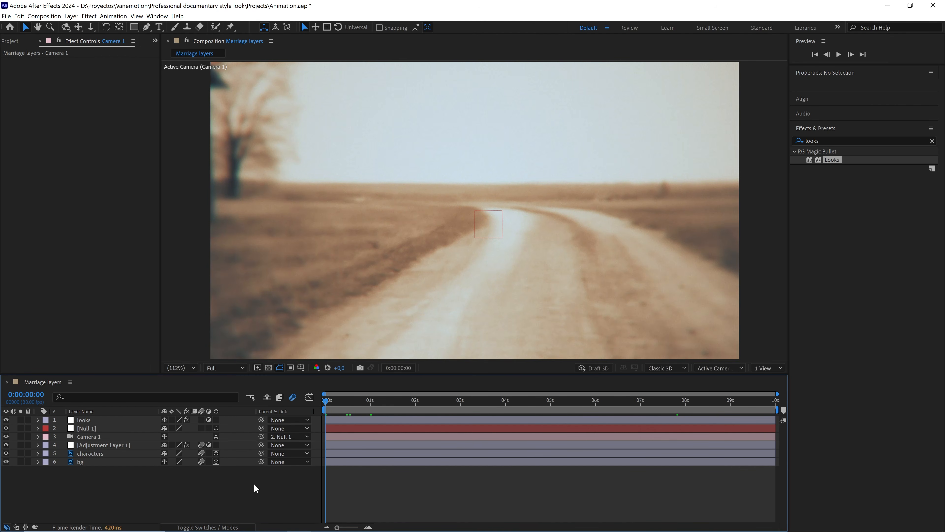
key(space)
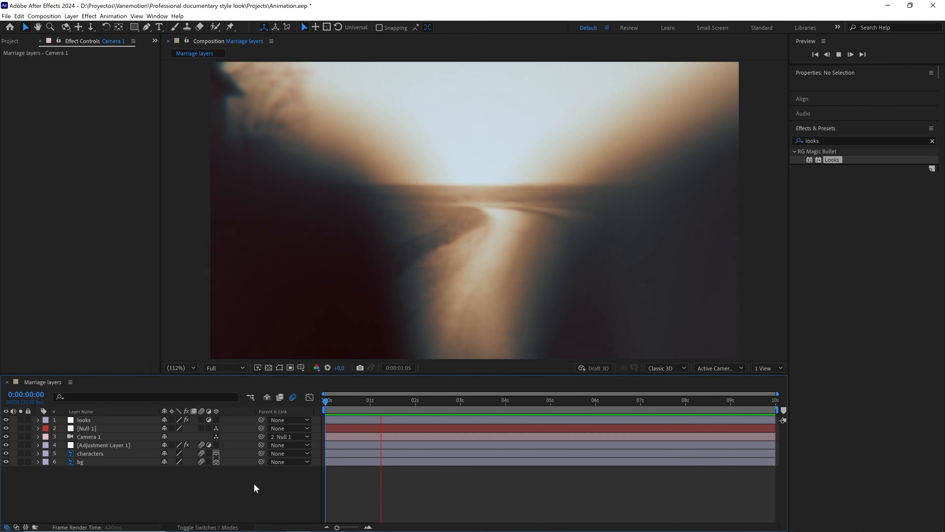